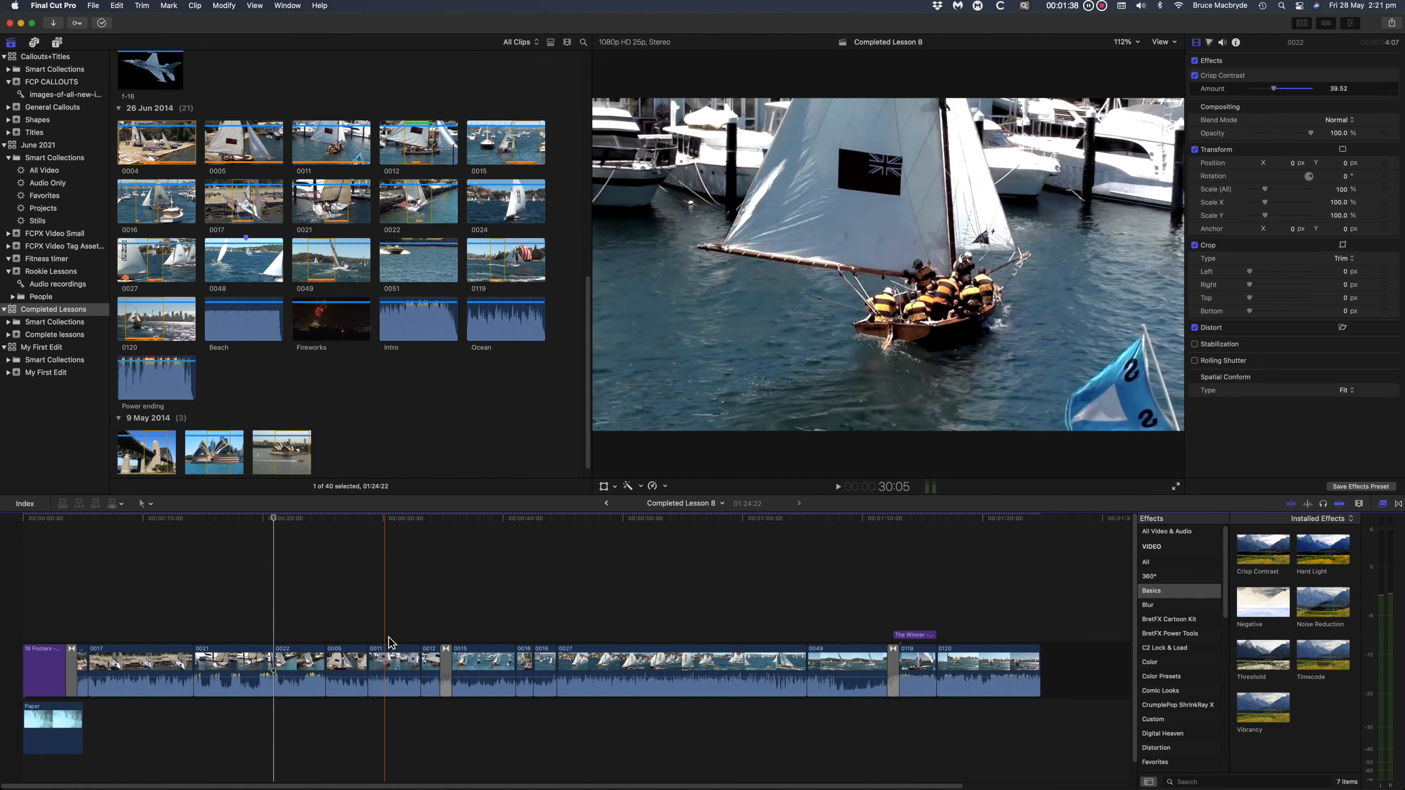
- Play back the timeline from clip 0011 and stop after several seconds
click(389, 650)
key(space)
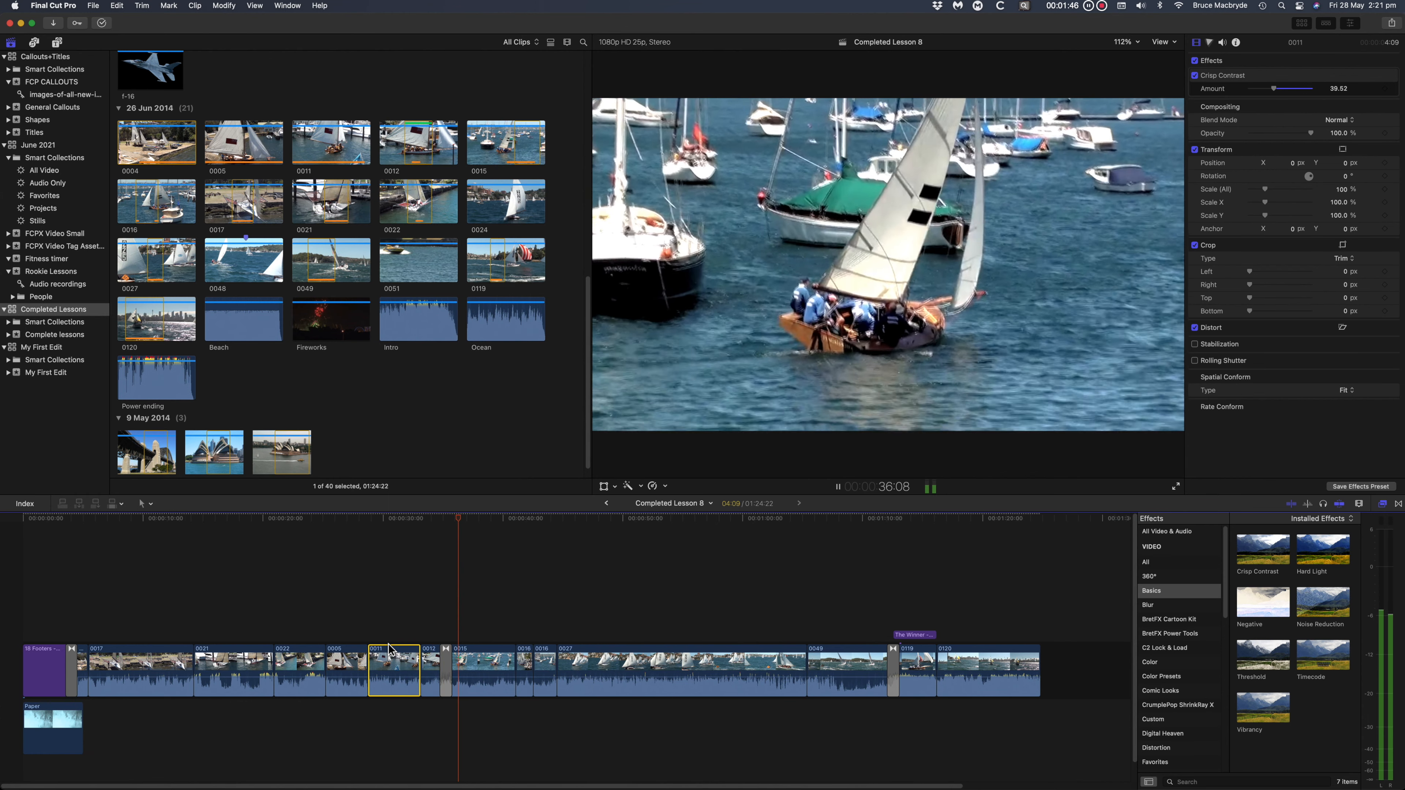
key(space)
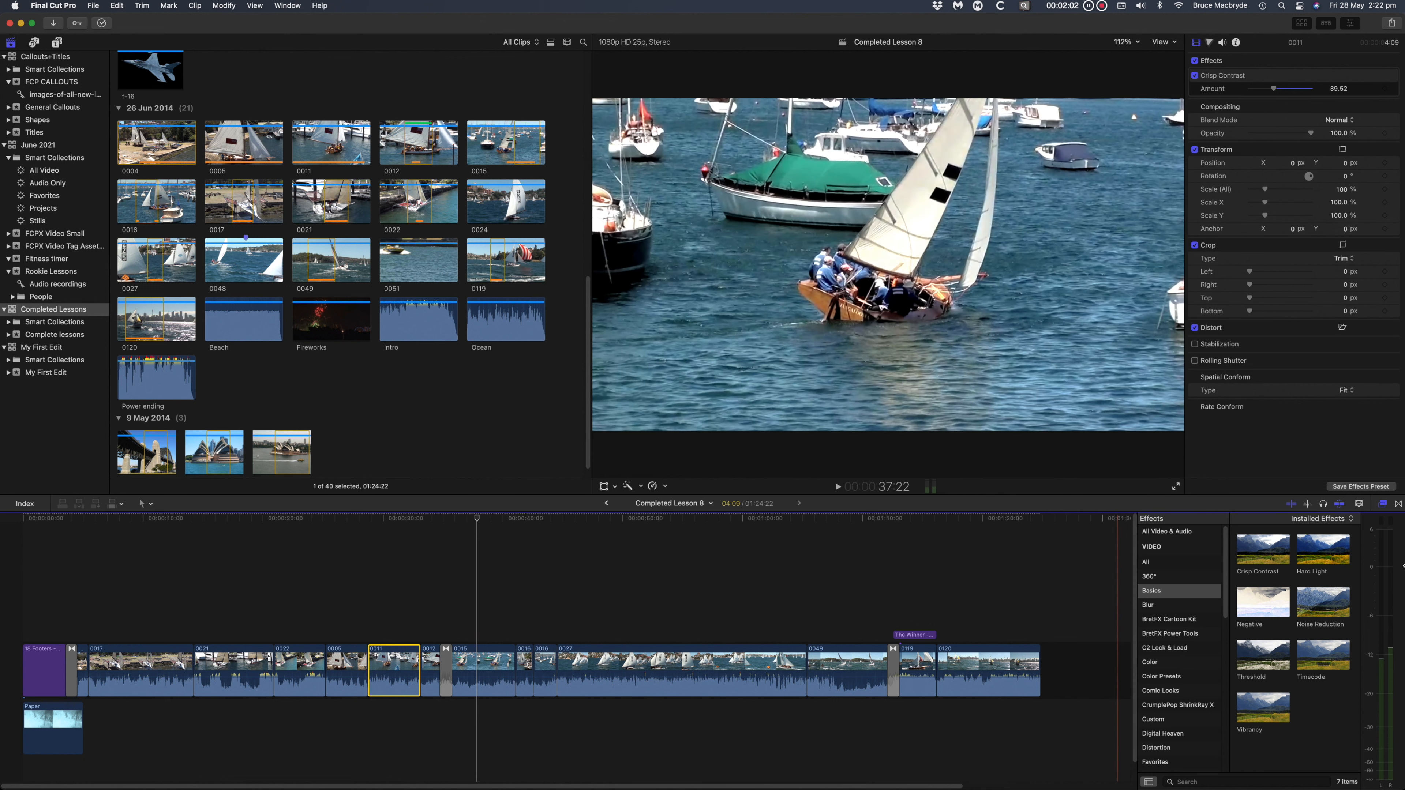
- Increase the height of the timeline clips so their audio waveforms are larger
click(1360, 504)
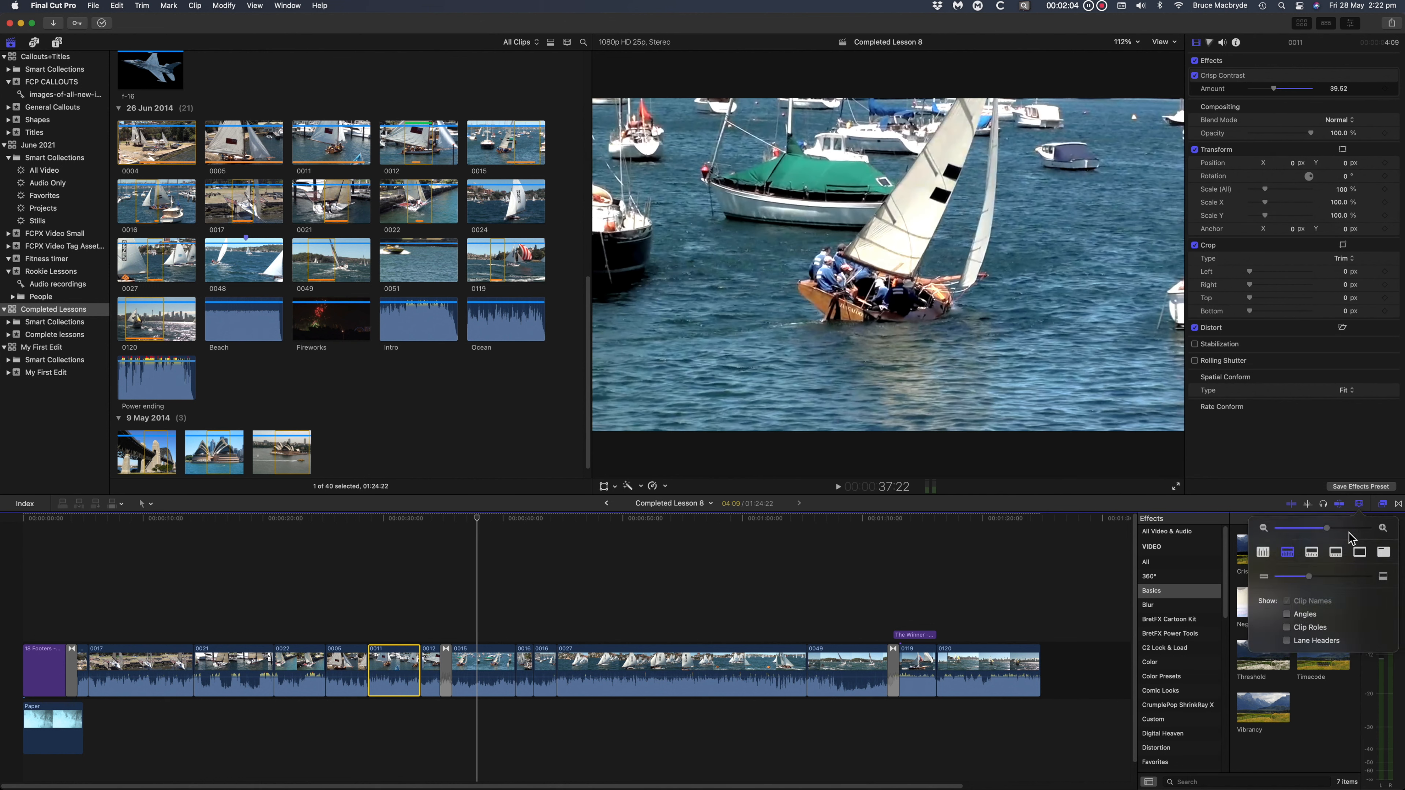
drag(1309, 578, 1328, 578)
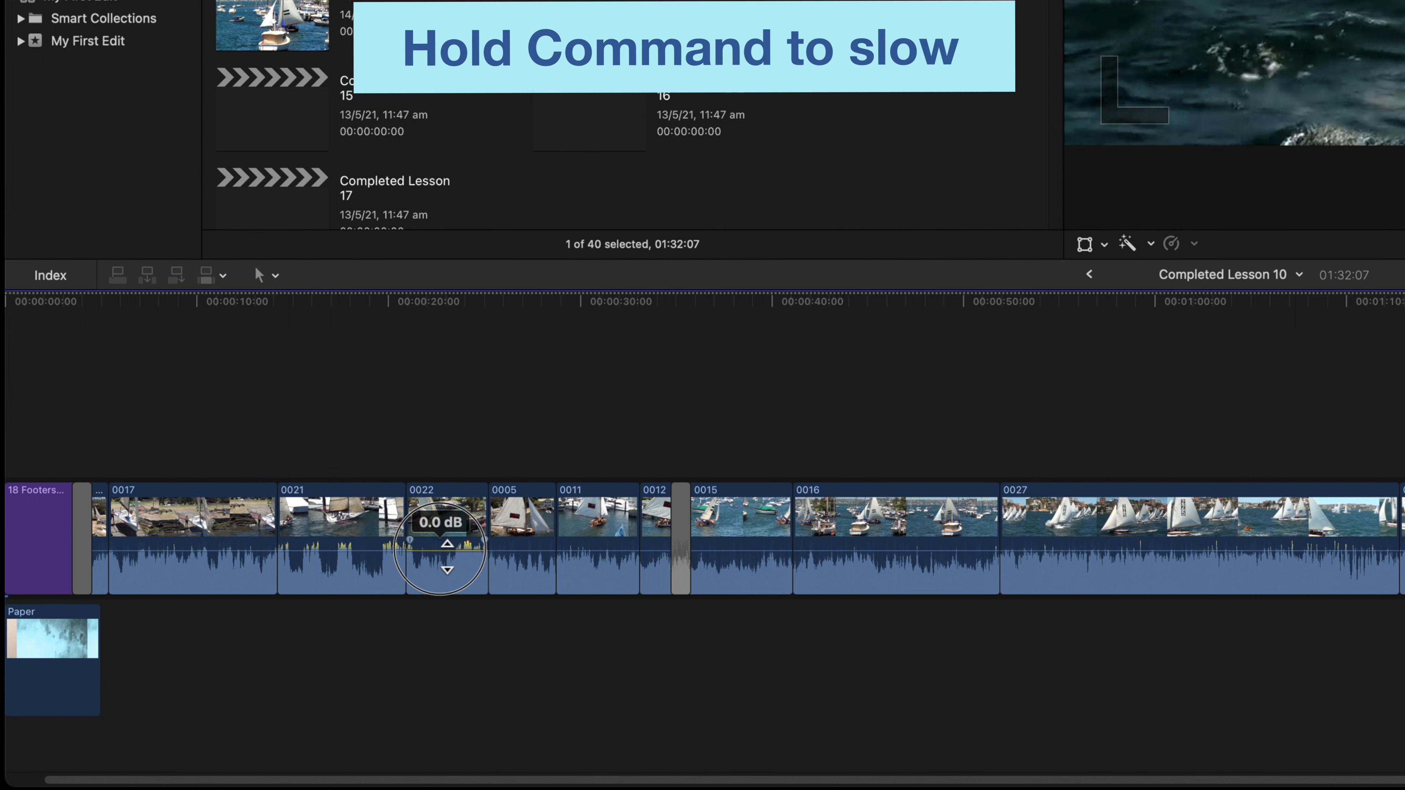
- Lower the audio level of clip 0022 in the timeline all the way down to silence
drag(447, 556, 443, 589)
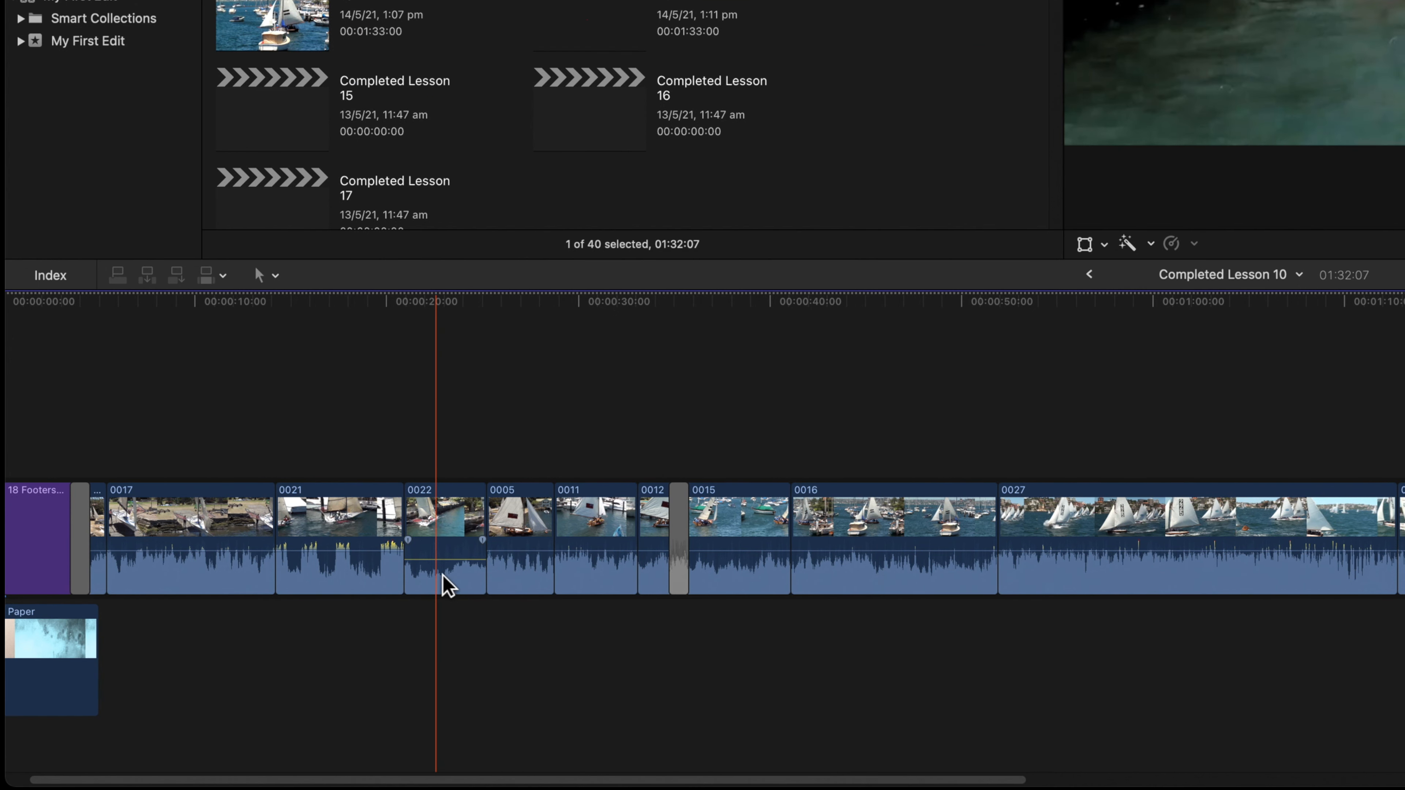
drag(445, 561, 439, 613)
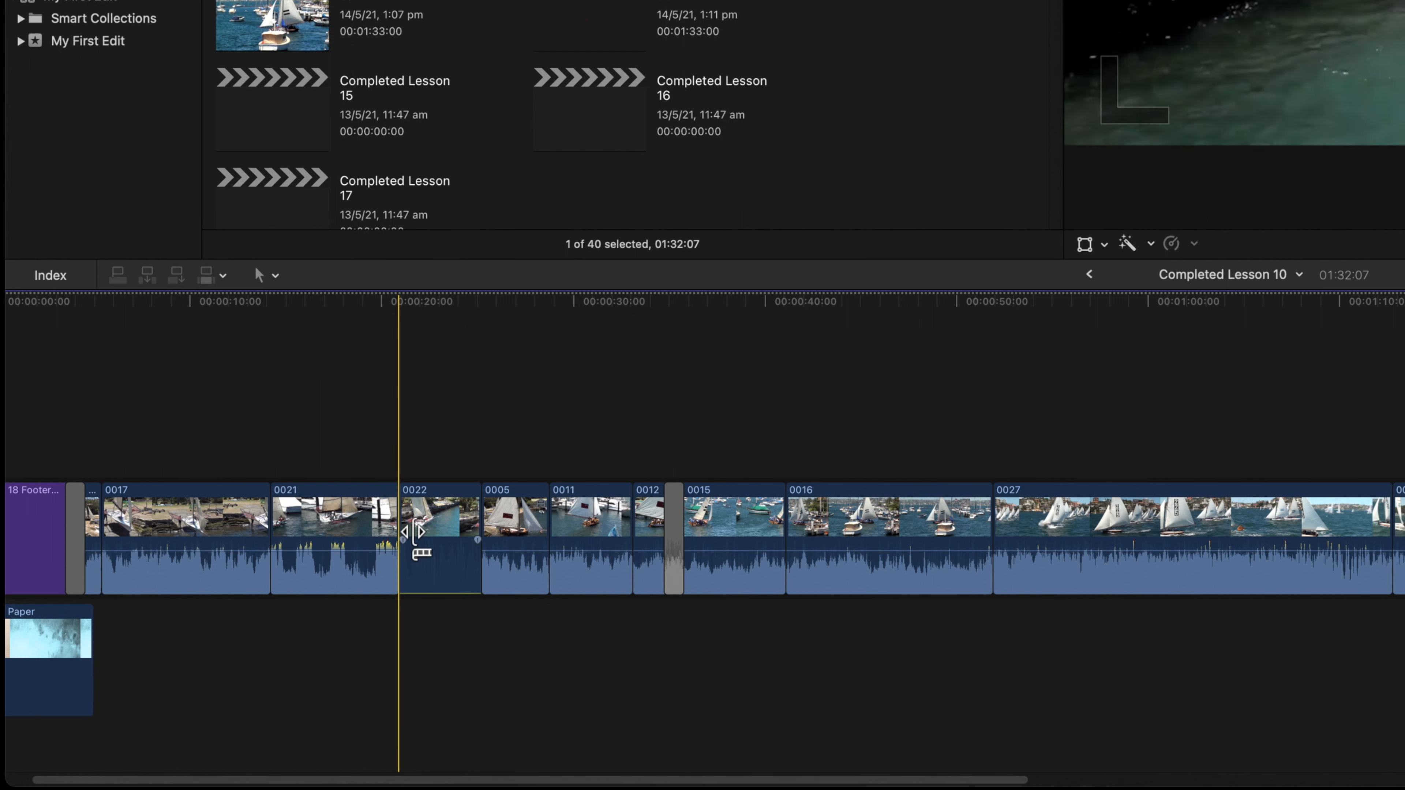
- Set edits to bring in Video Only and append clip 0051 to the end of the timeline
click(223, 275)
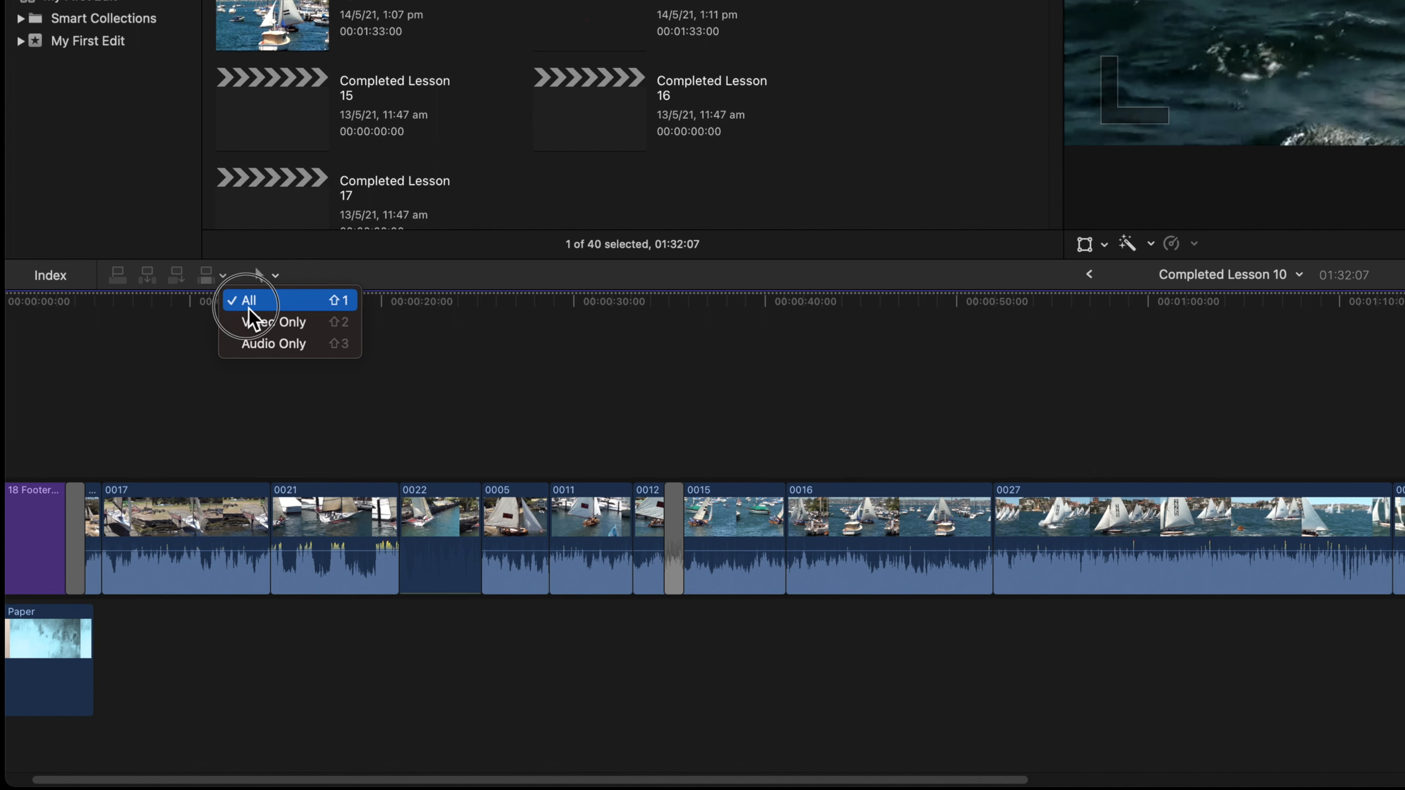
click(315, 323)
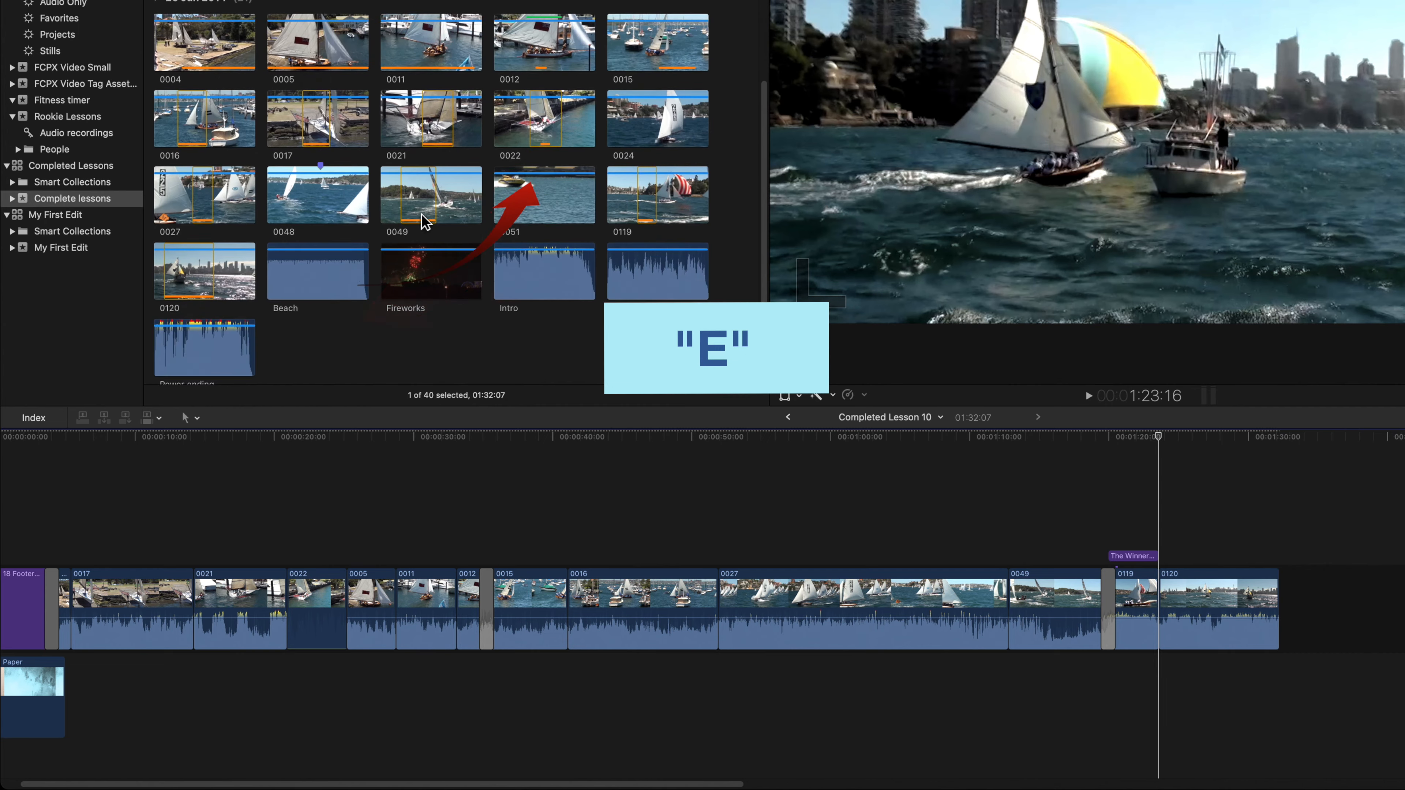
scroll(425, 221, down, 3)
click(538, 93)
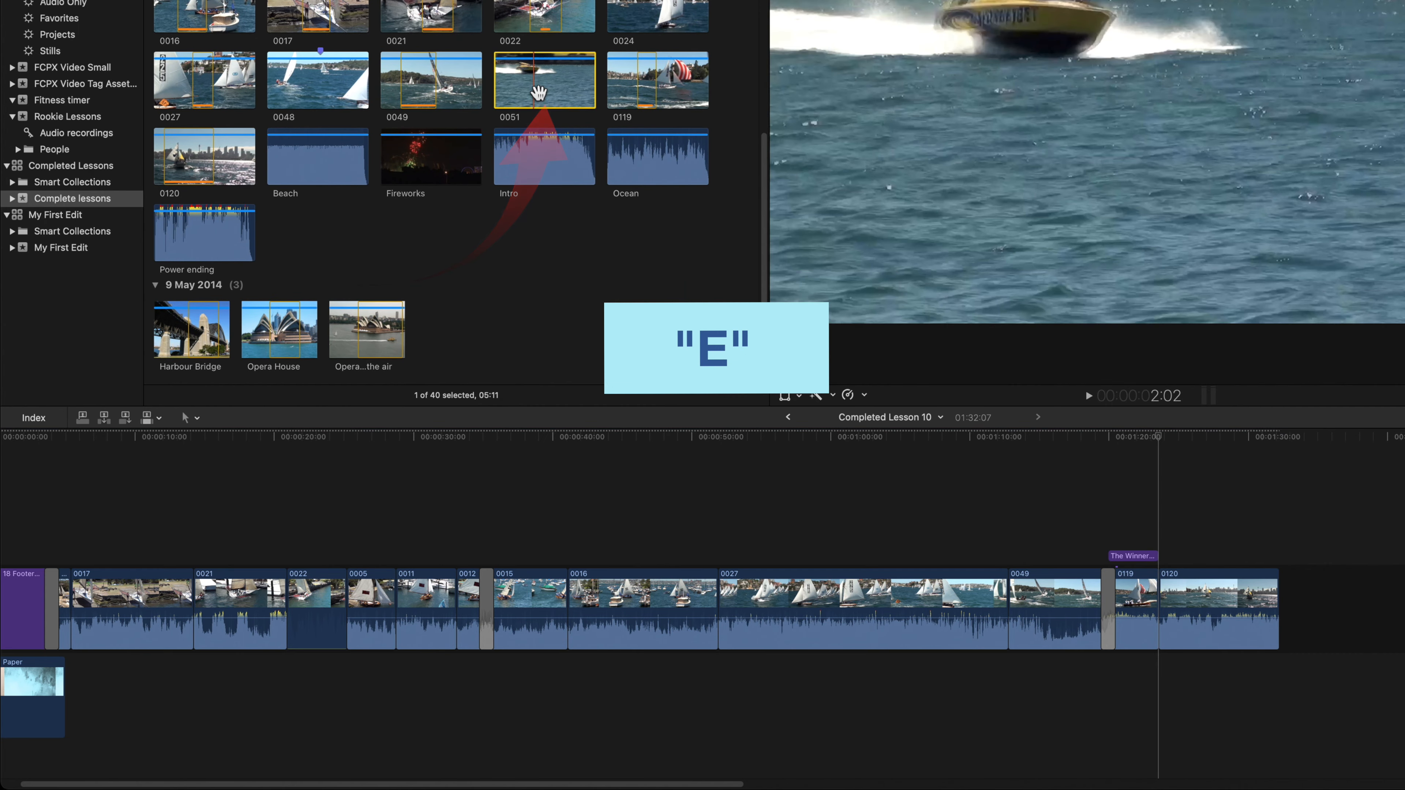
key(e)
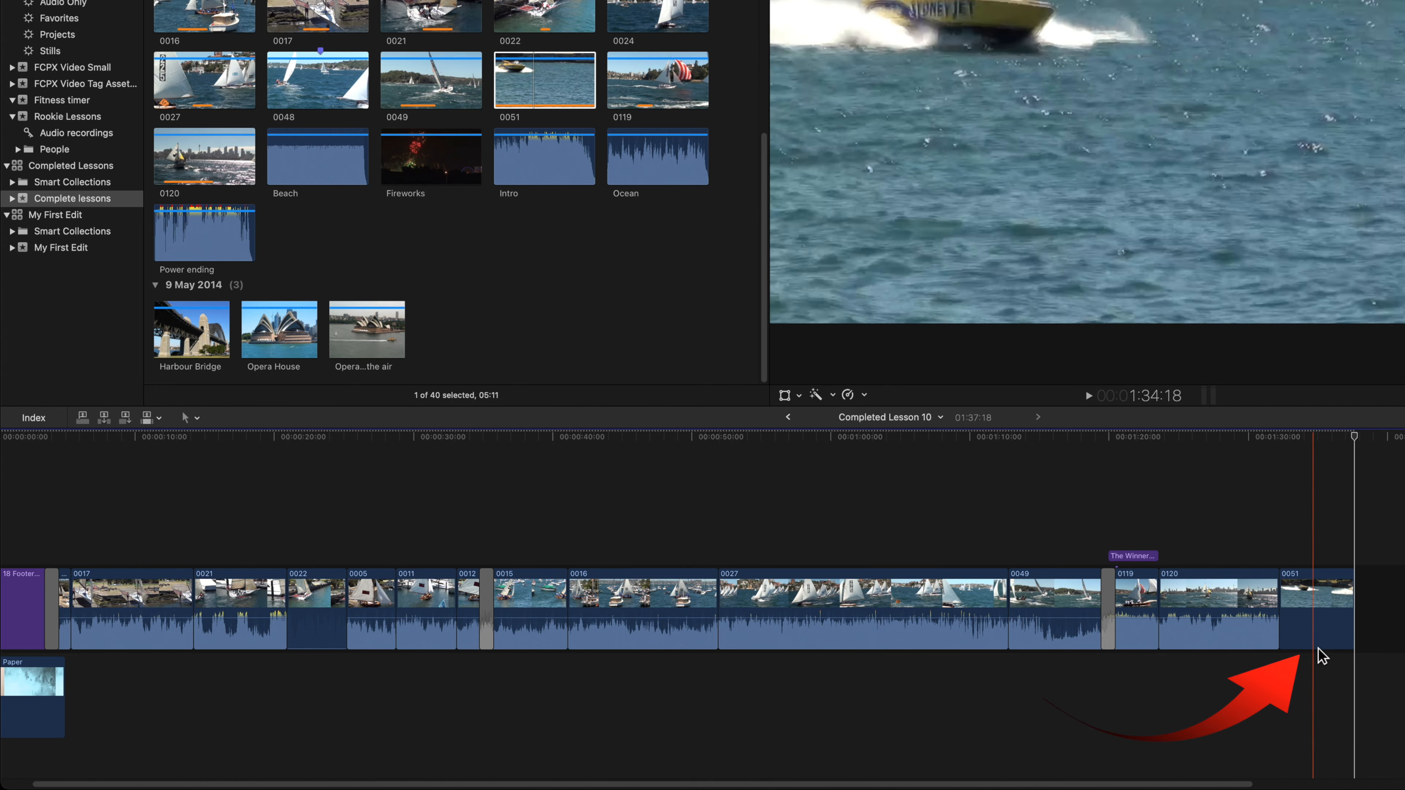
- Undo the append of clip 0051 and set edits back to bring in All media
key(super+z)
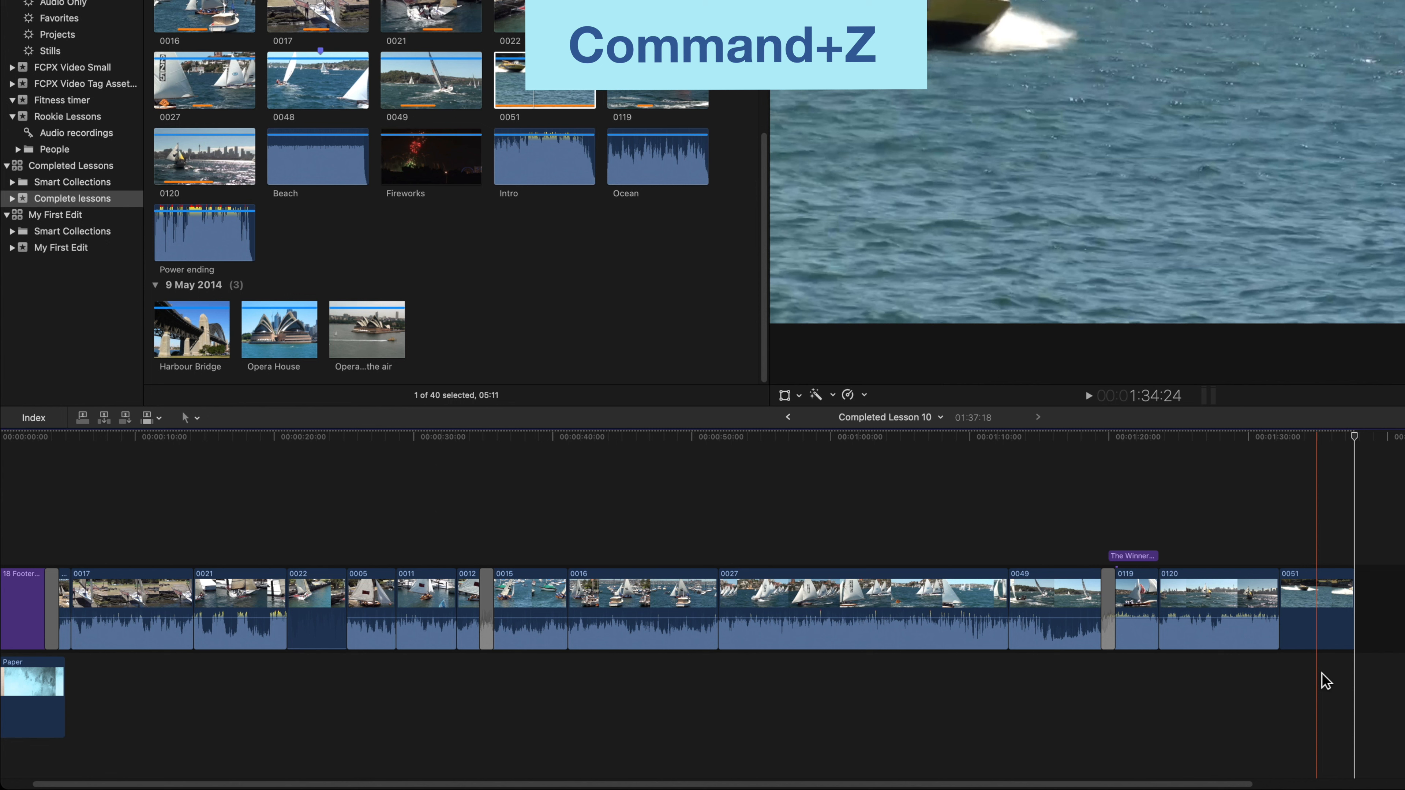
key(super+z)
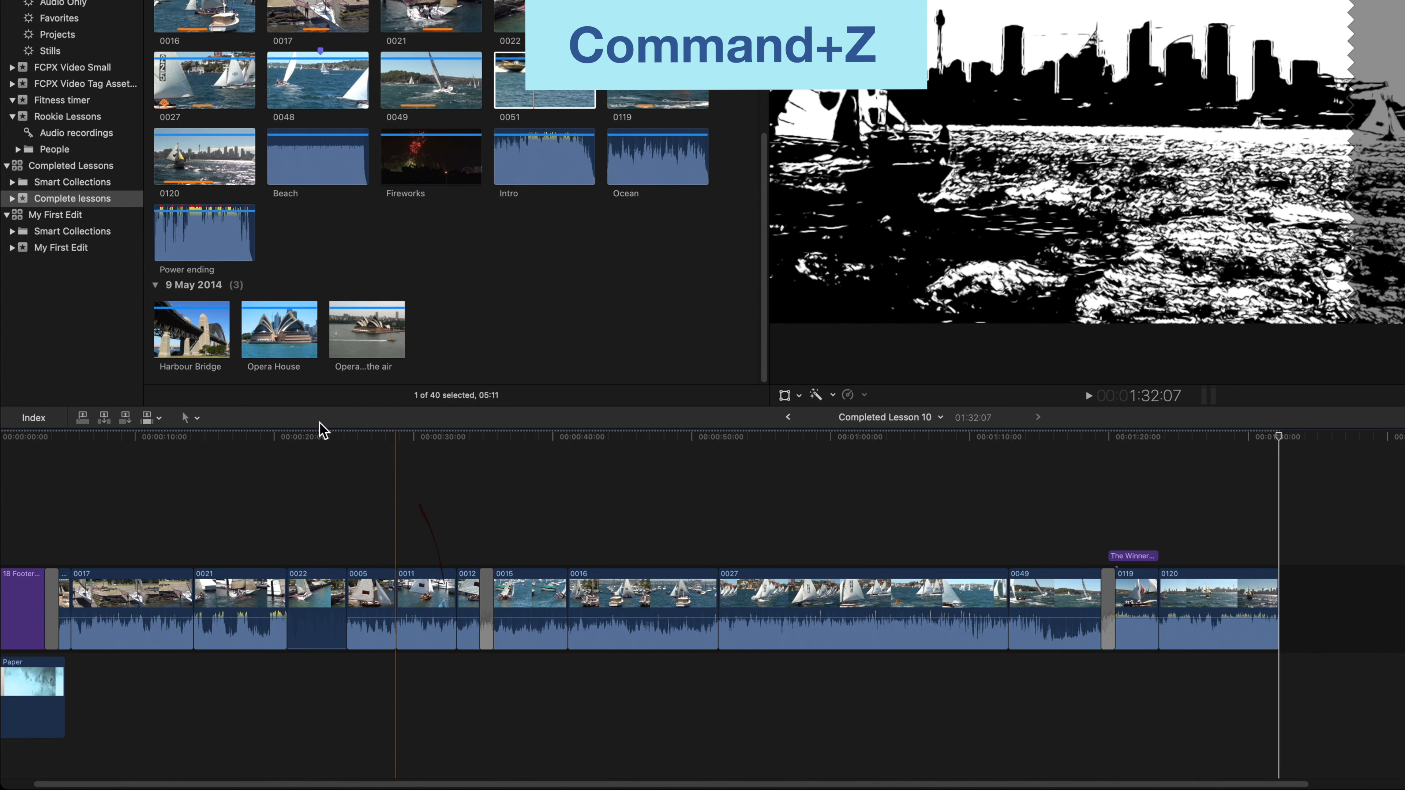
click(159, 418)
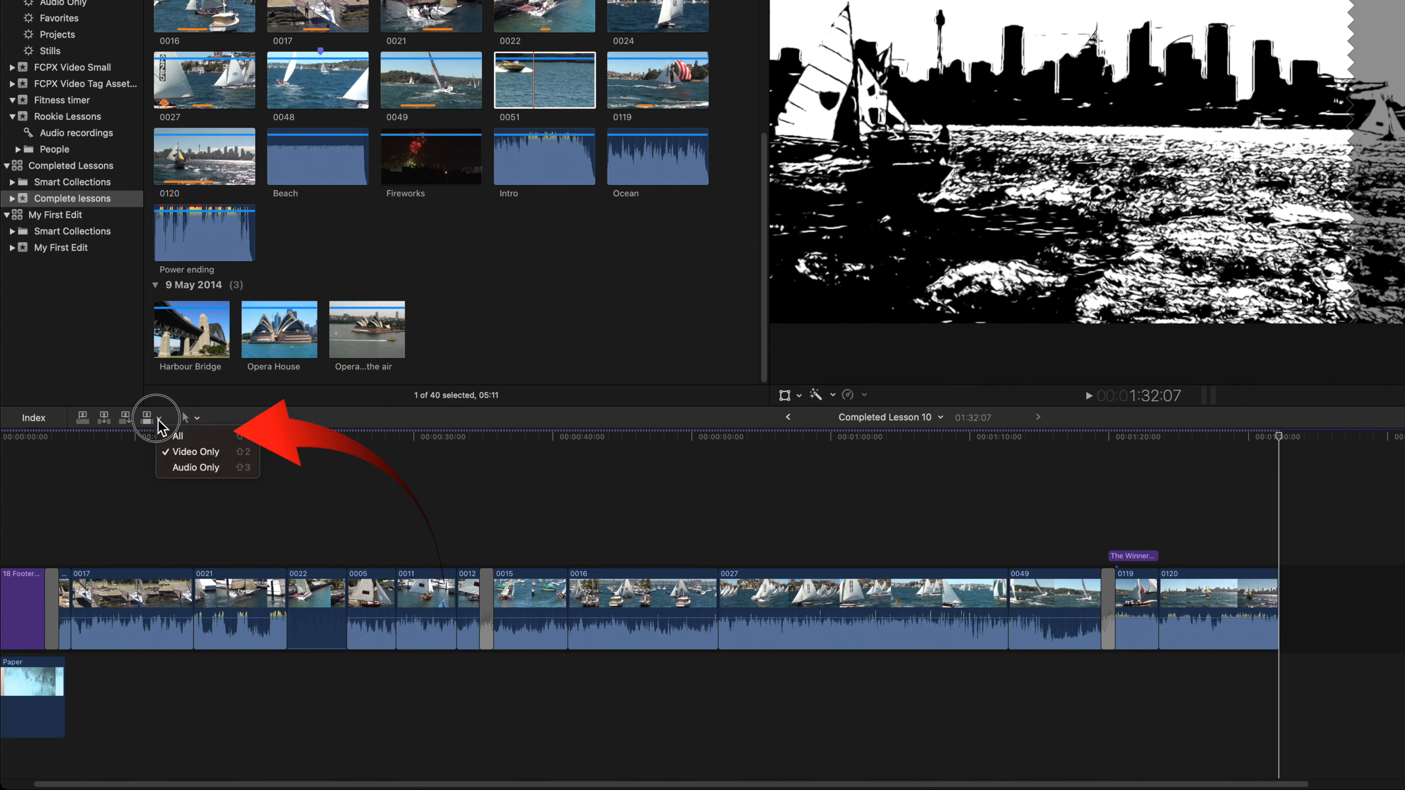
click(173, 436)
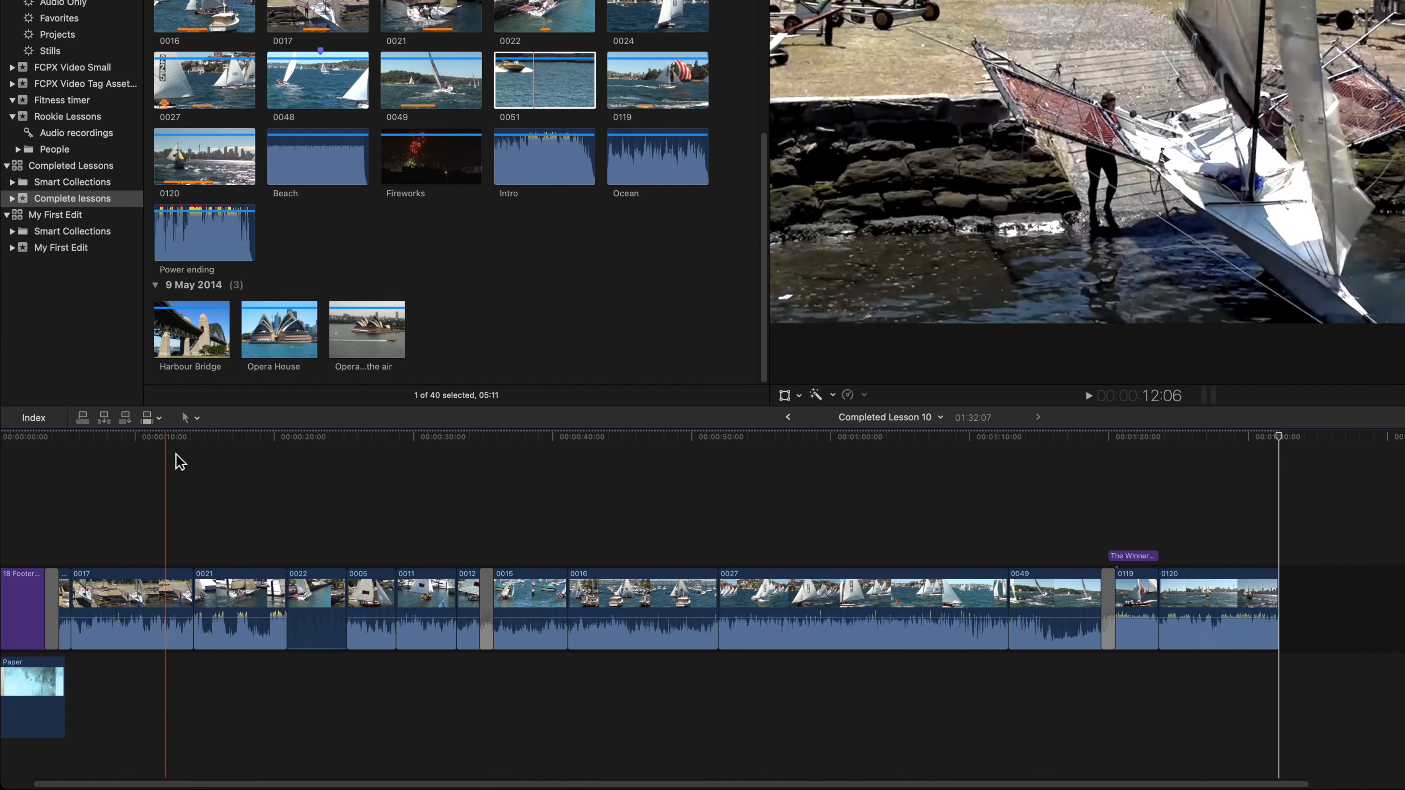
- Copy clip 0022 and paste only its Volume attribute, without Crisp Contrast, onto timeline clips 0005 through 0049
click(326, 601)
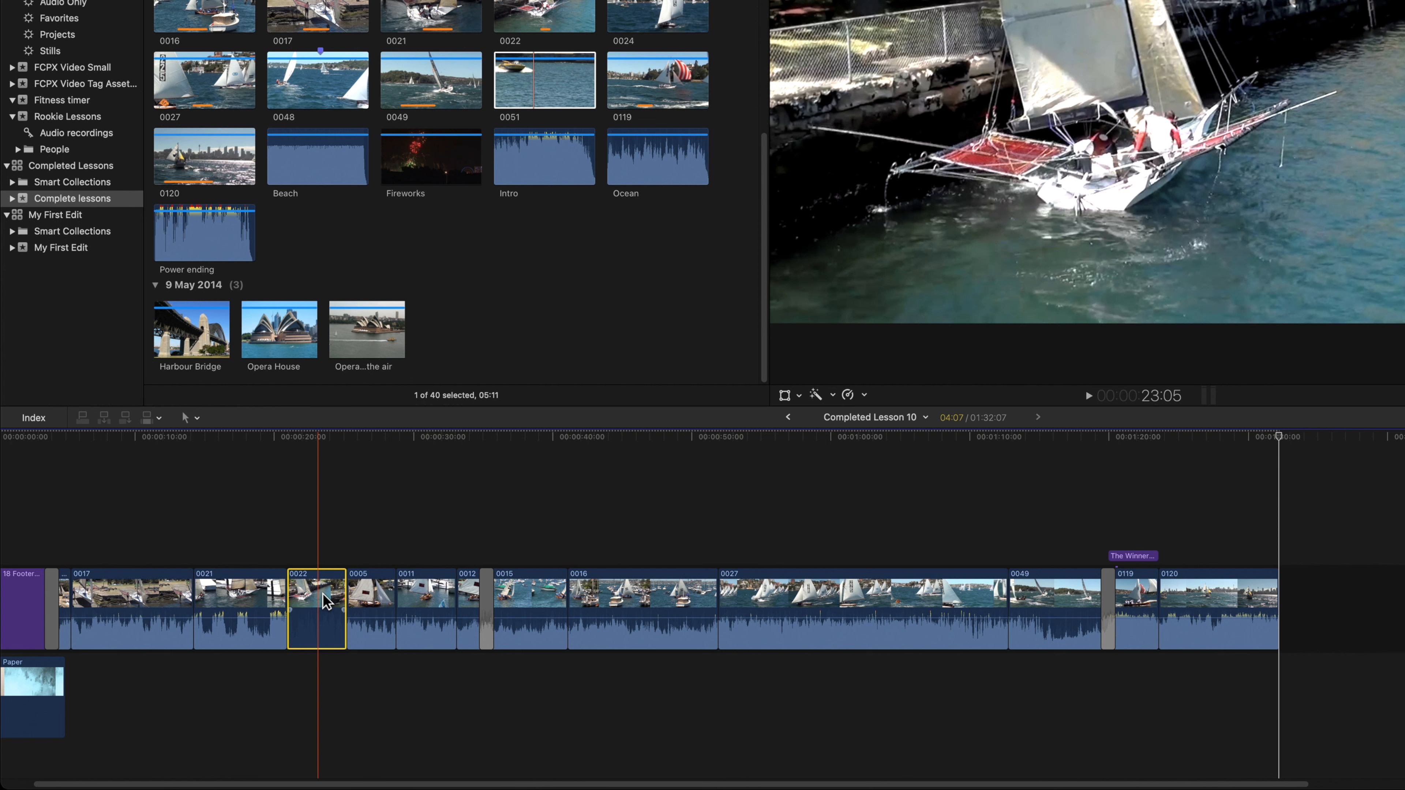
key(super+c)
click(375, 598)
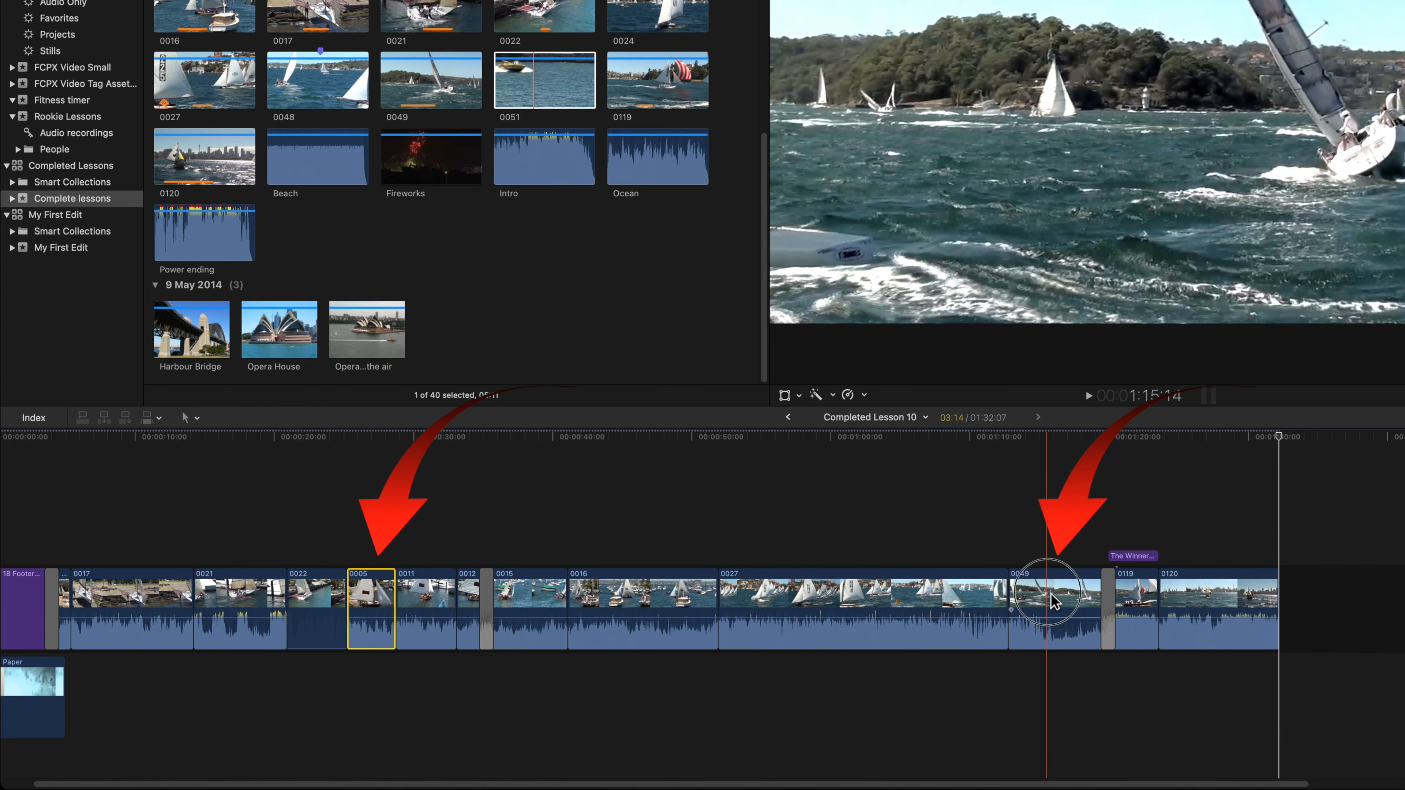
shift+click(1073, 607)
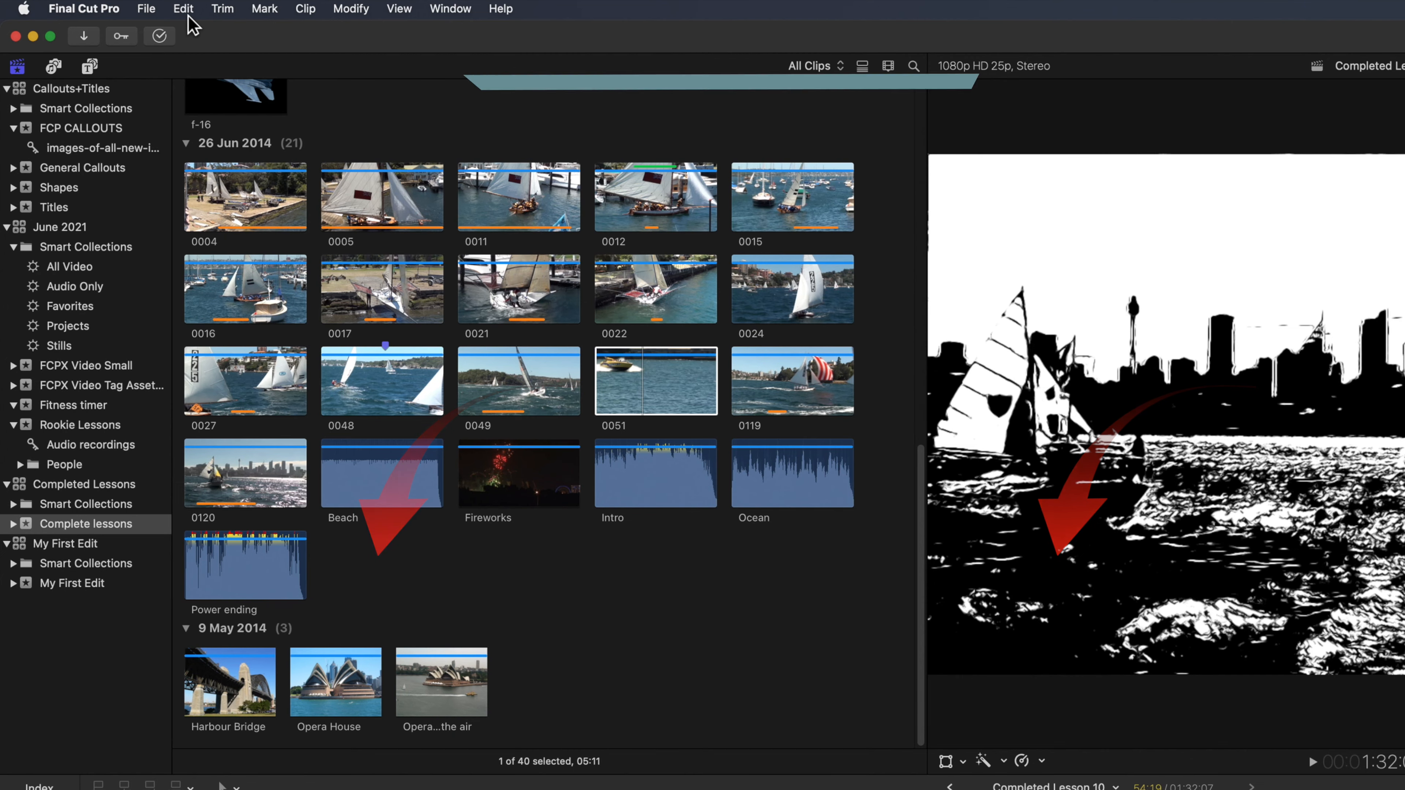
click(184, 9)
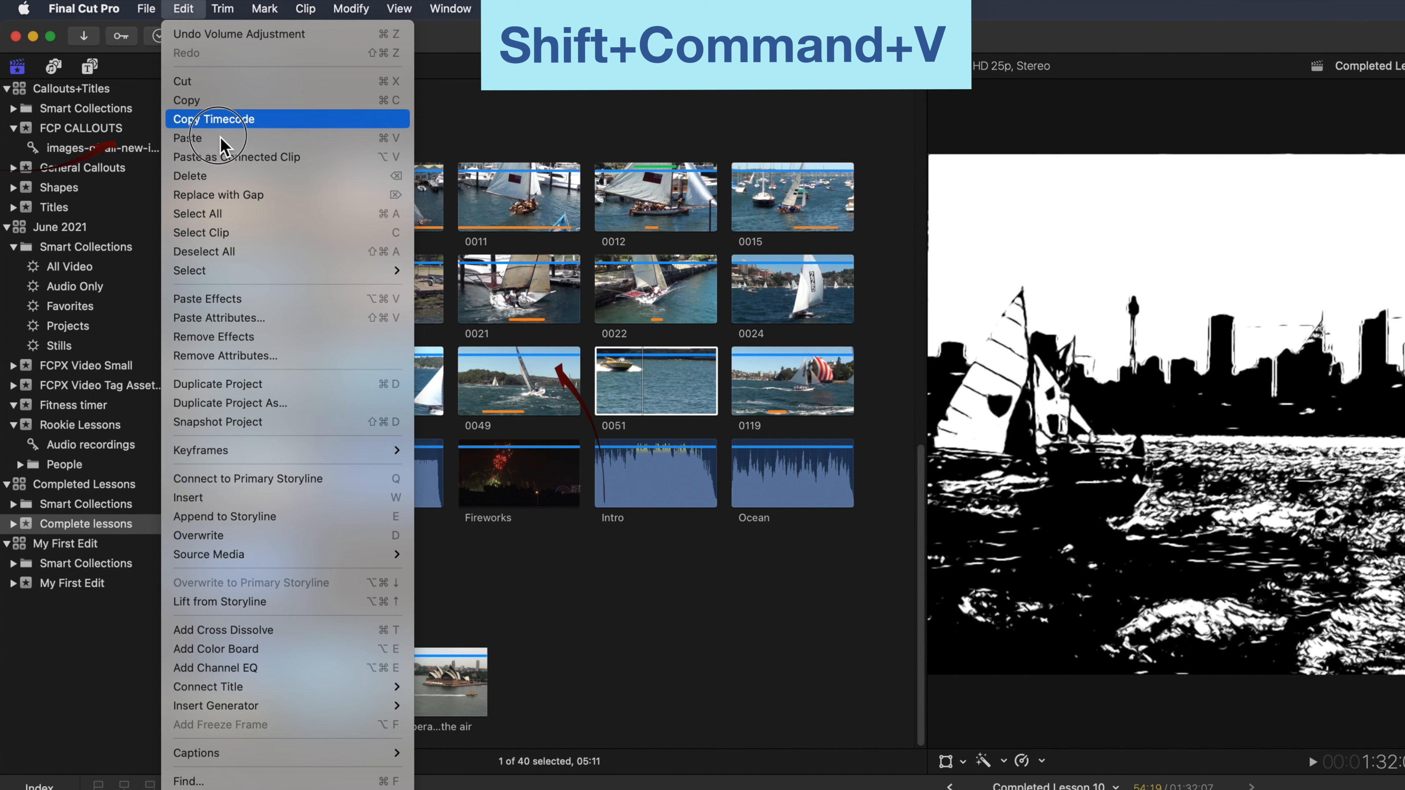
click(266, 317)
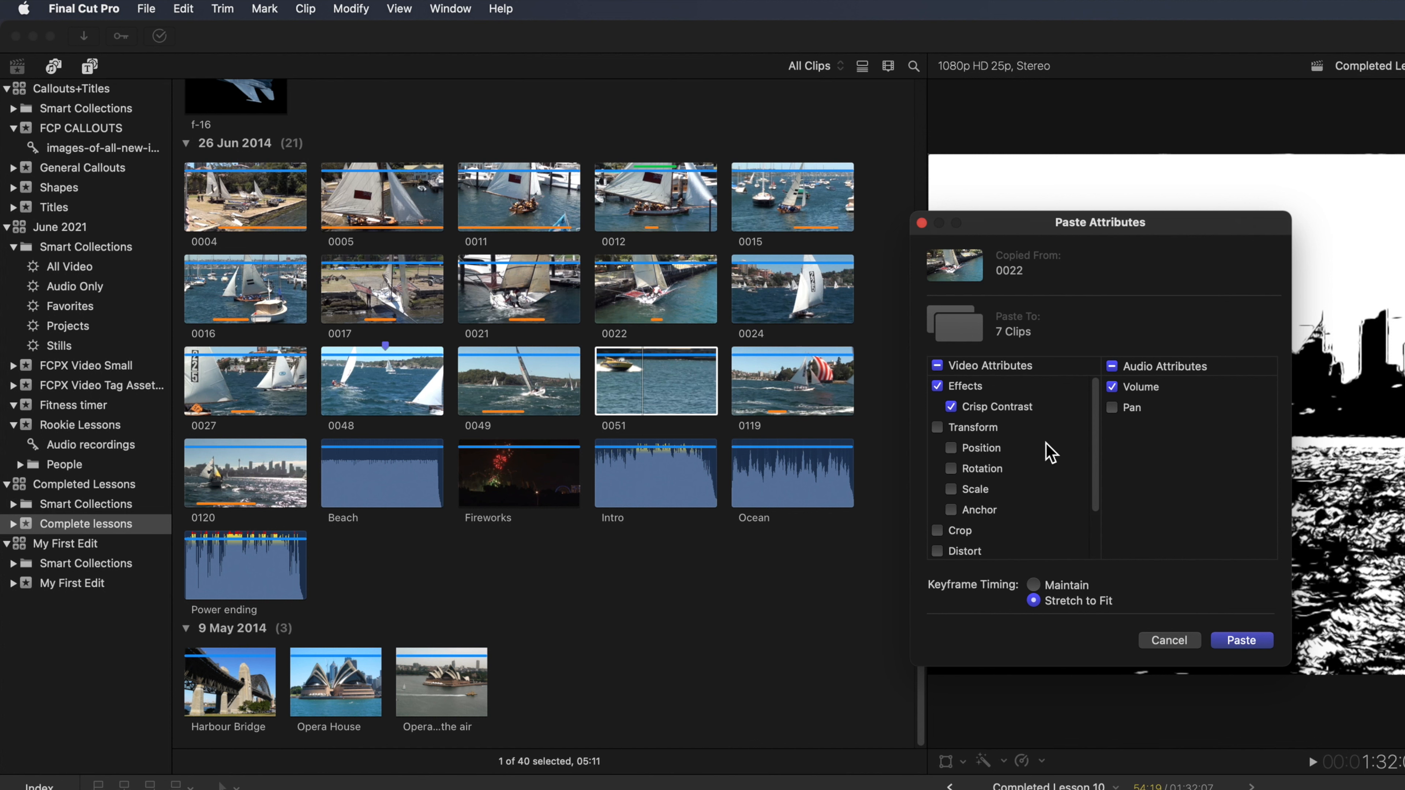
click(952, 408)
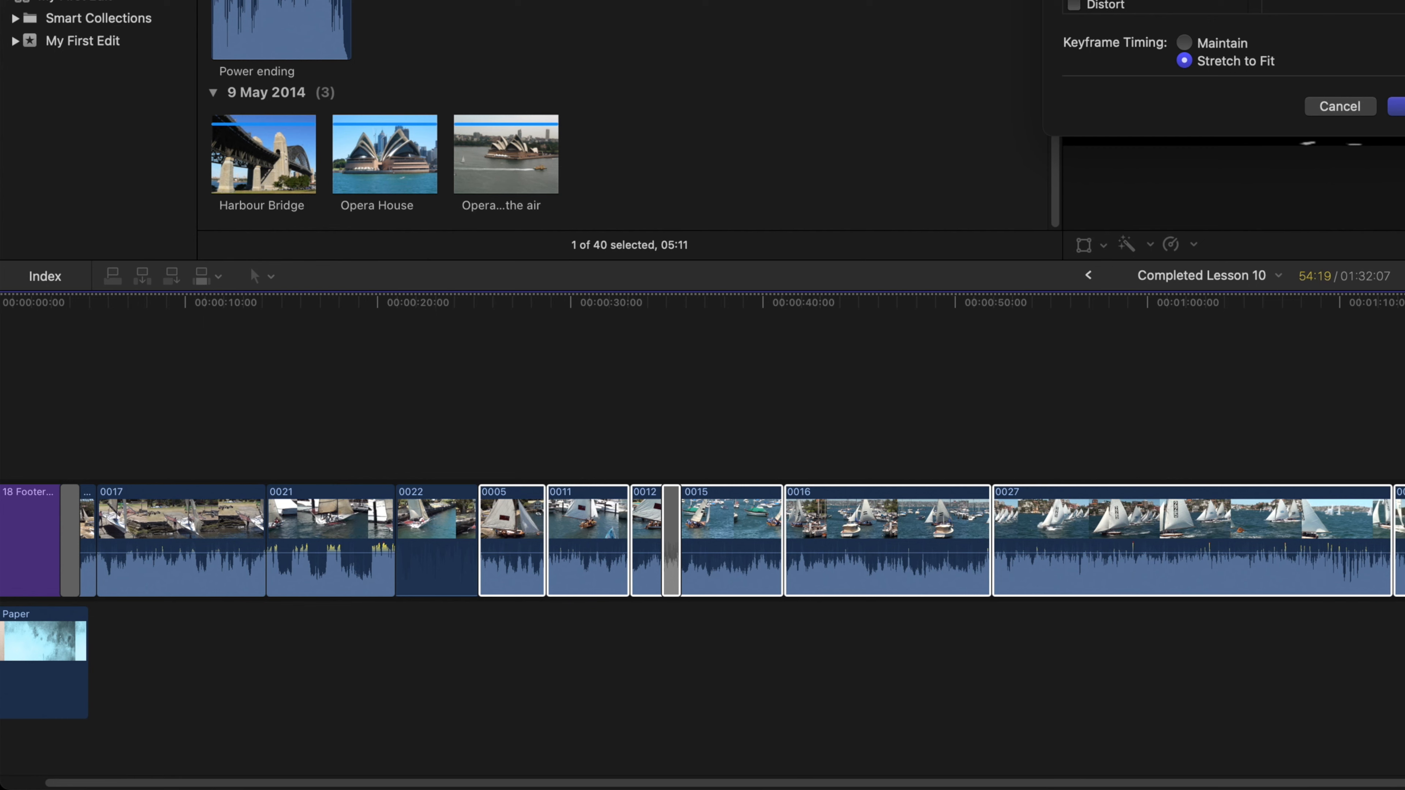
key(Return)
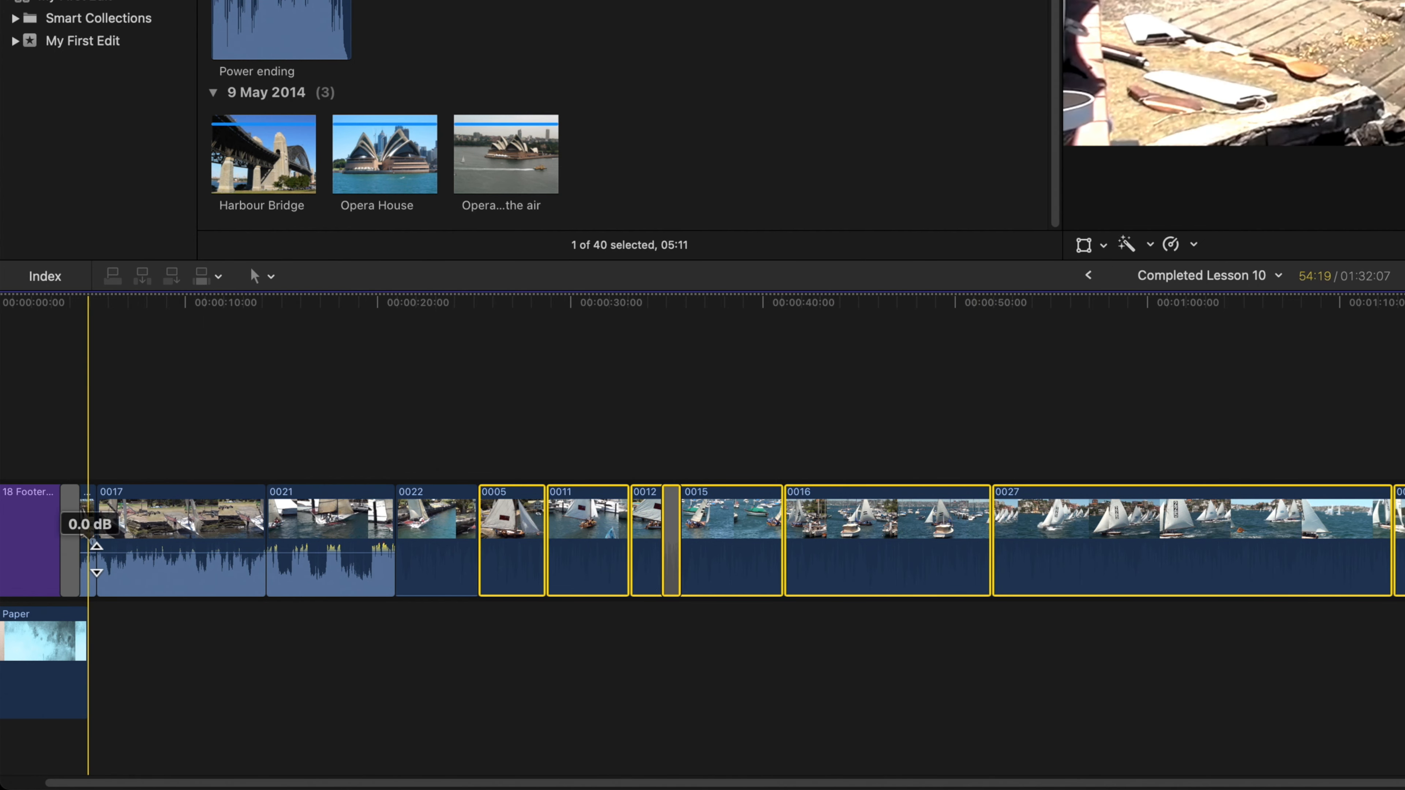
- Lower the audio level of the short clip 0004 before clip 0017 down to silence
drag(96, 558, 97, 575)
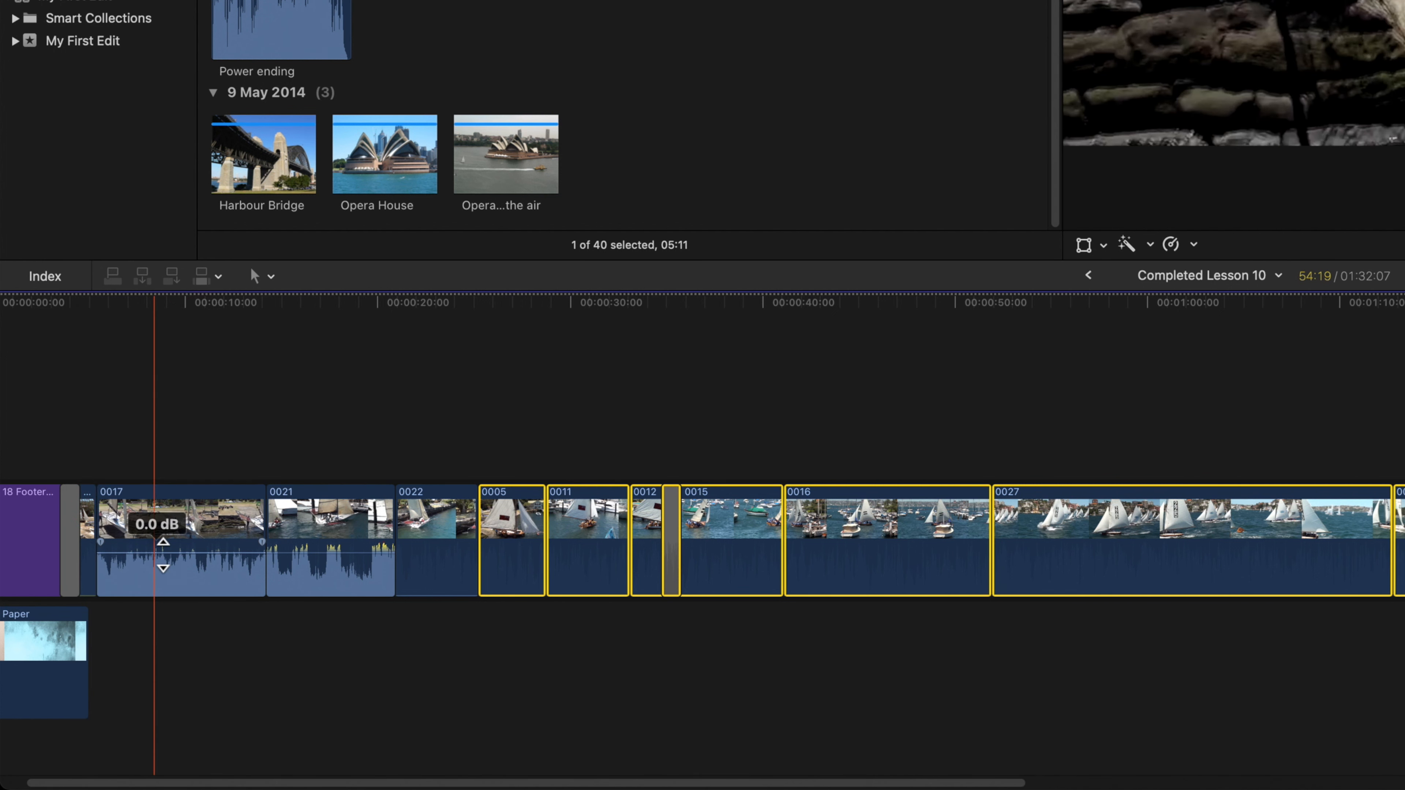
- Expand the audio of clip 0017 and extend its start earlier, back under the 18 Footers opening title
key(super+equal)
scroll(163, 557, left, 5)
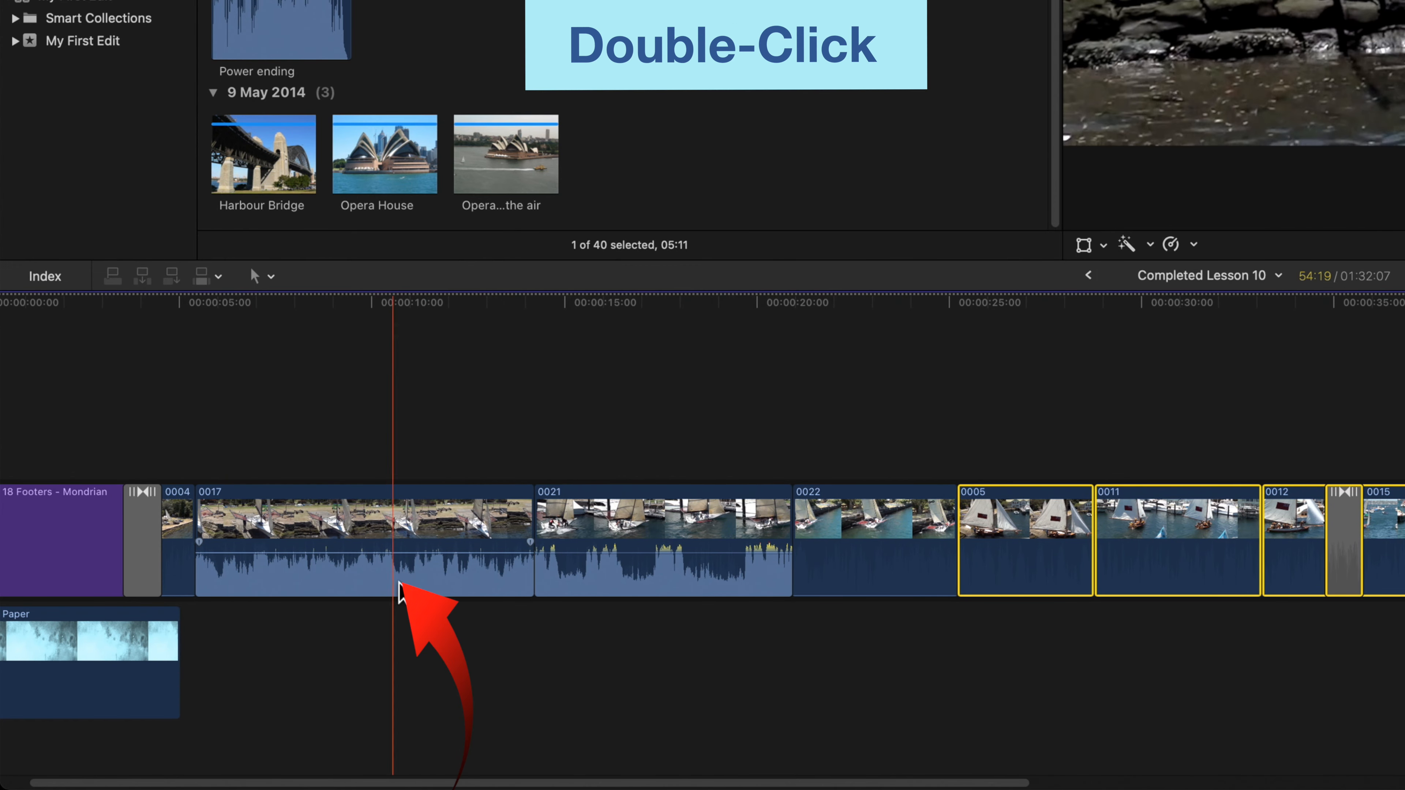
double_click(402, 586)
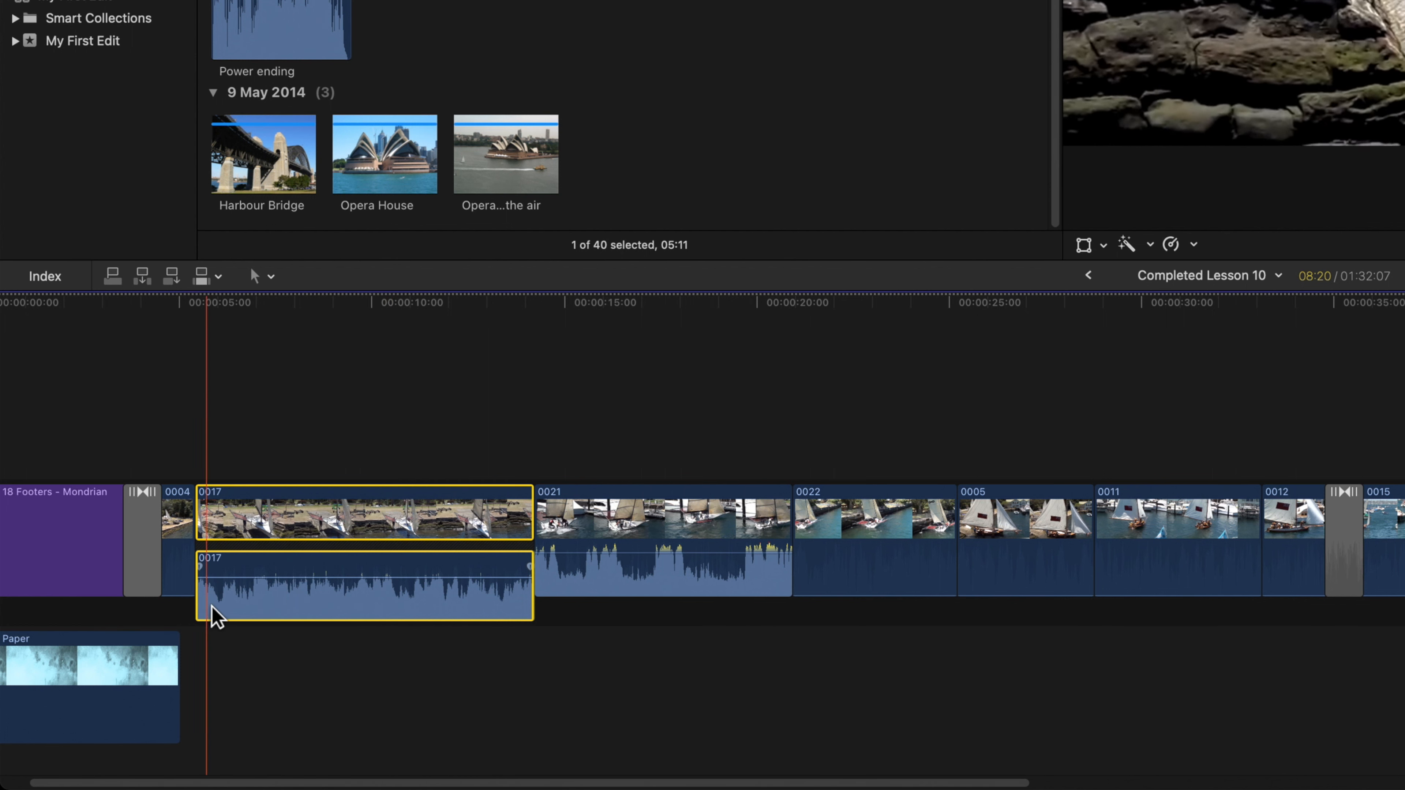
drag(209, 613, 105, 613)
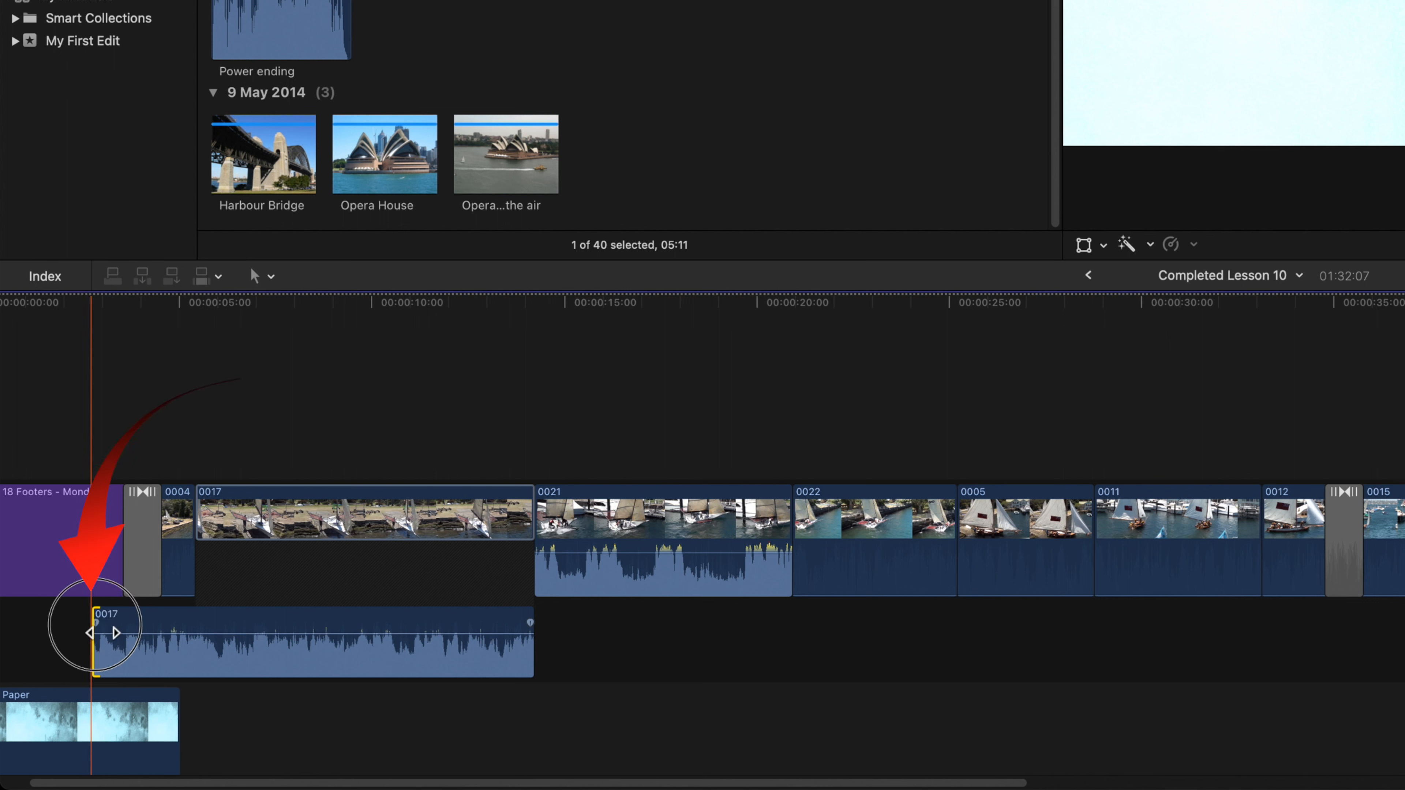
- Add a fade-in to clip 0017's audio and extend its end under clip 0021 with a fade-out
drag(103, 633, 148, 633)
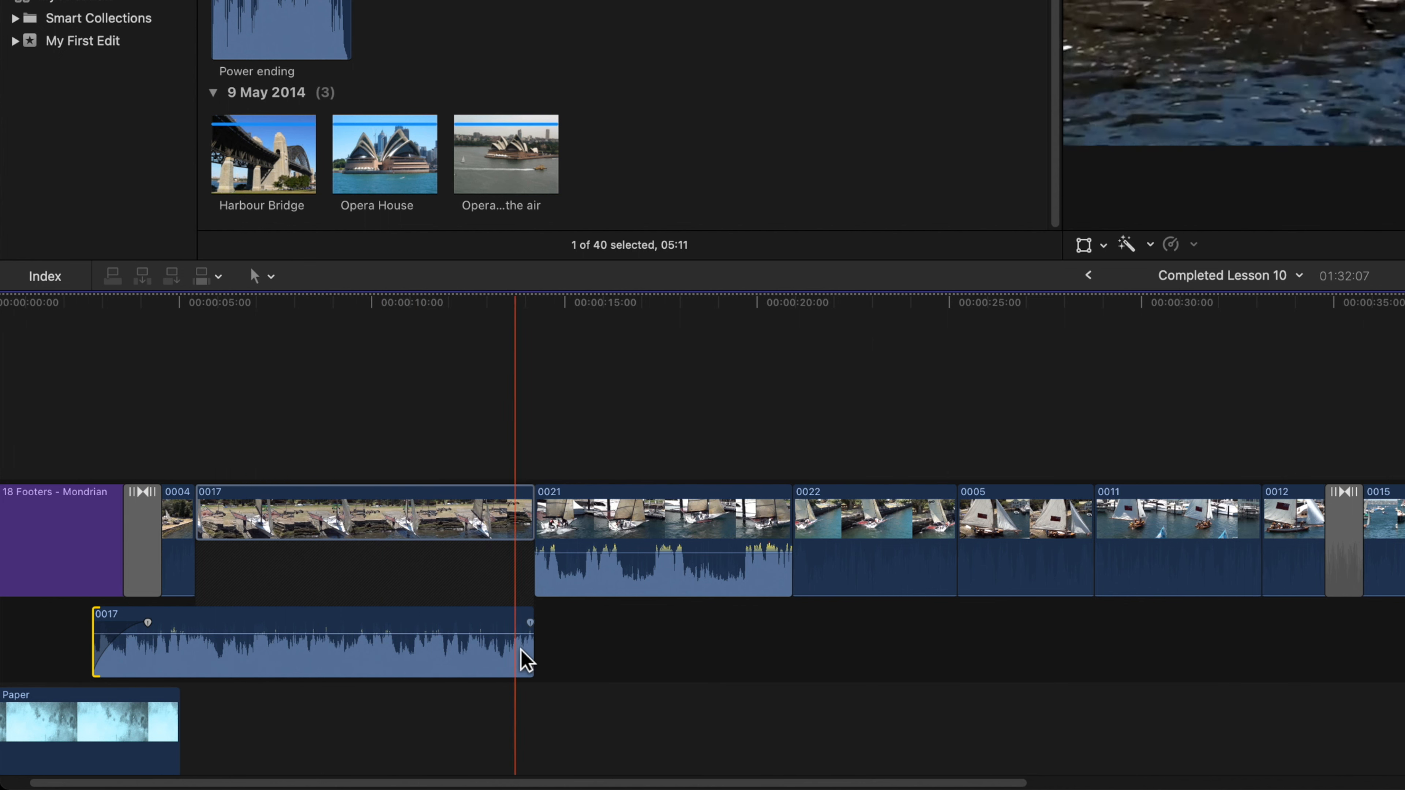
drag(535, 658, 579, 625)
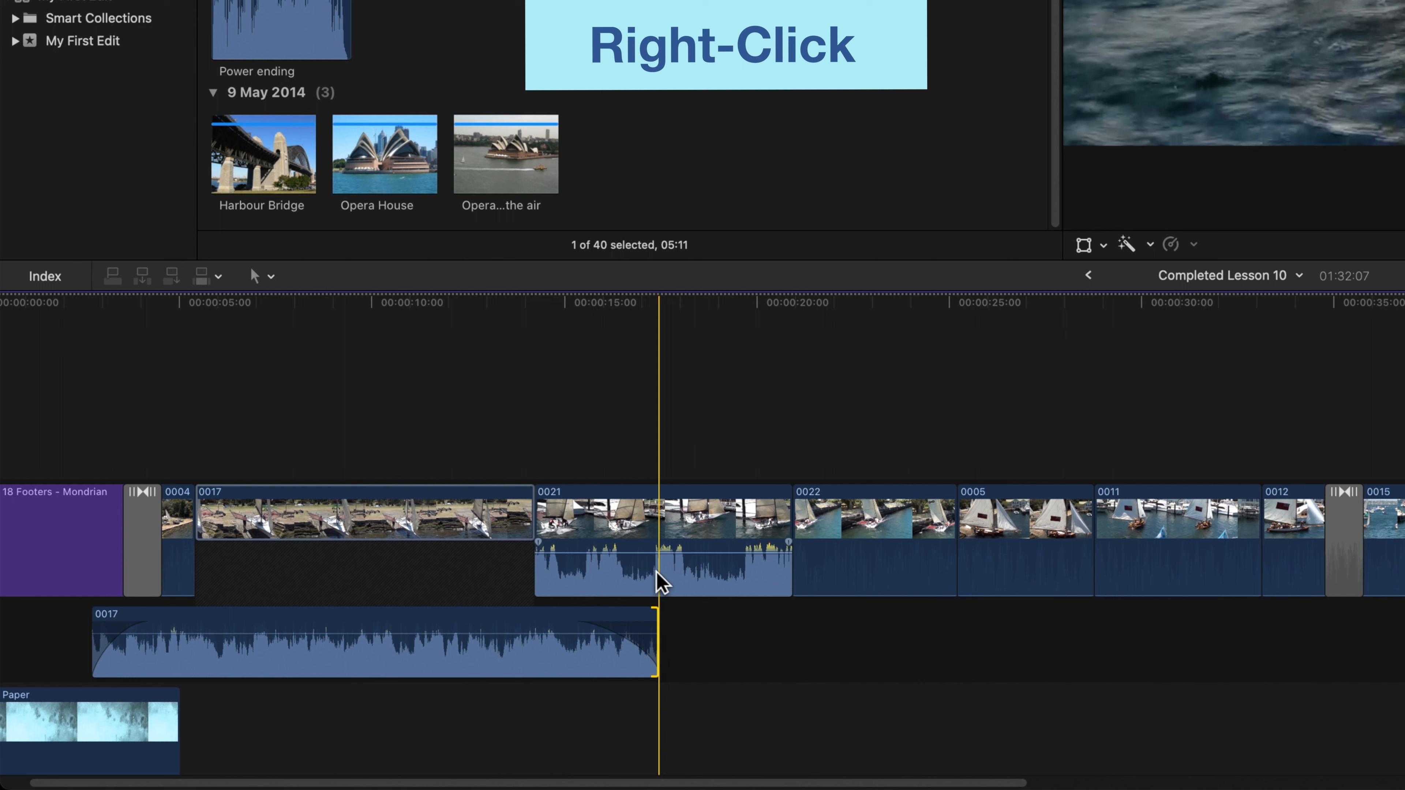
- Detach the audio of clip 0021, move it past the end of clip 0017's audio, and extend its end under clip 0005
right_click(661, 581)
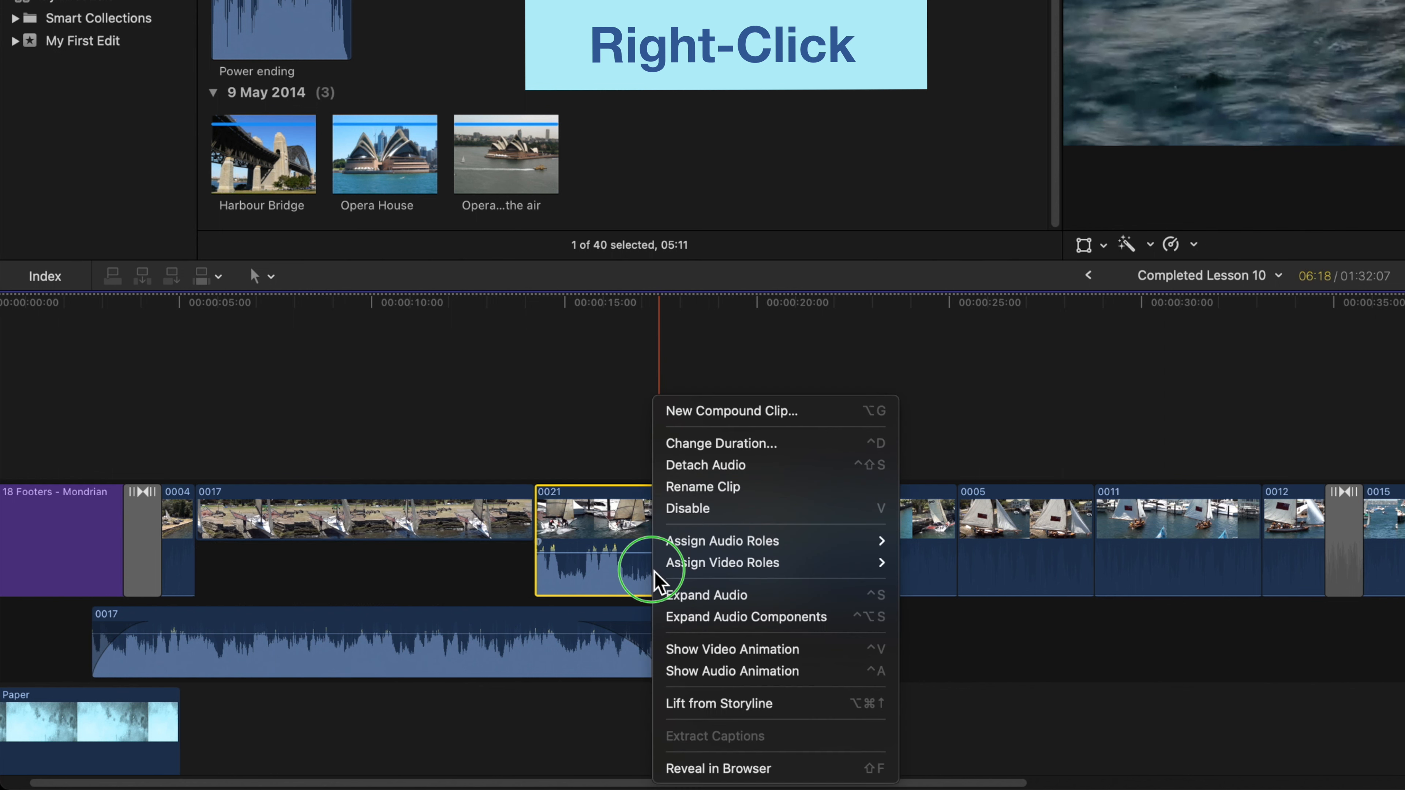
click(692, 468)
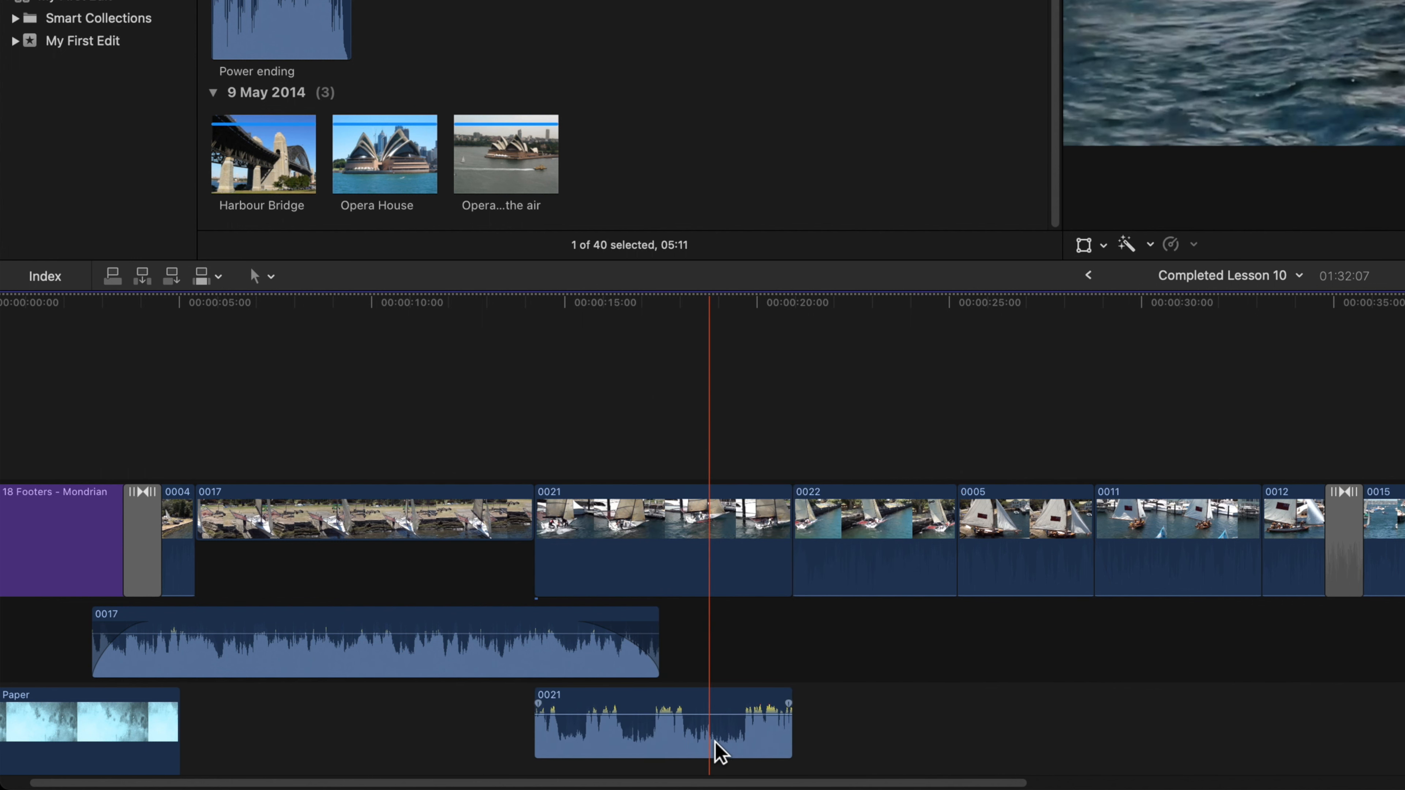
drag(717, 755, 862, 753)
drag(936, 724, 1050, 711)
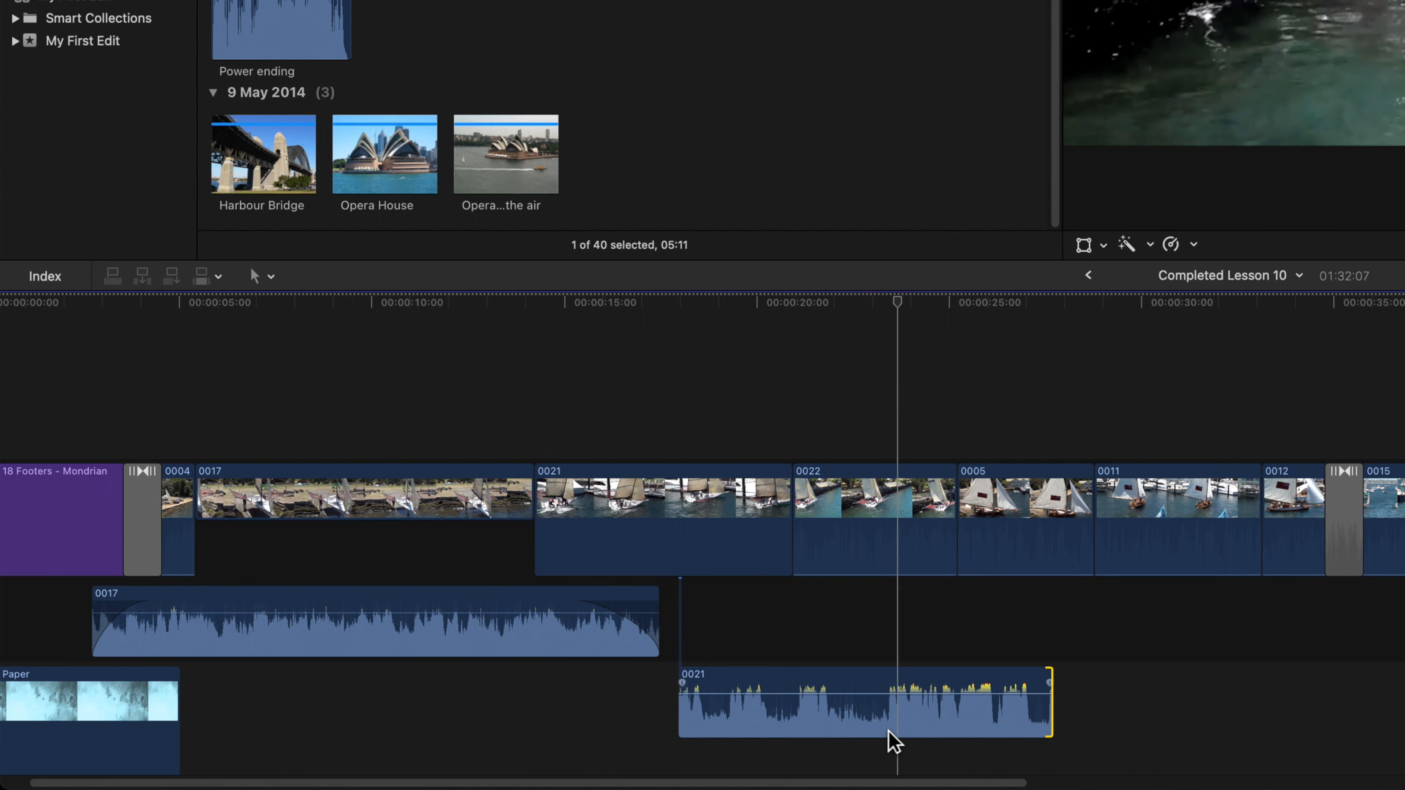
- Lower the detached 0021 audio to about -8 dB and extend its start earlier to overlap clip 0017's audio
drag(916, 693, 916, 703)
key(space)
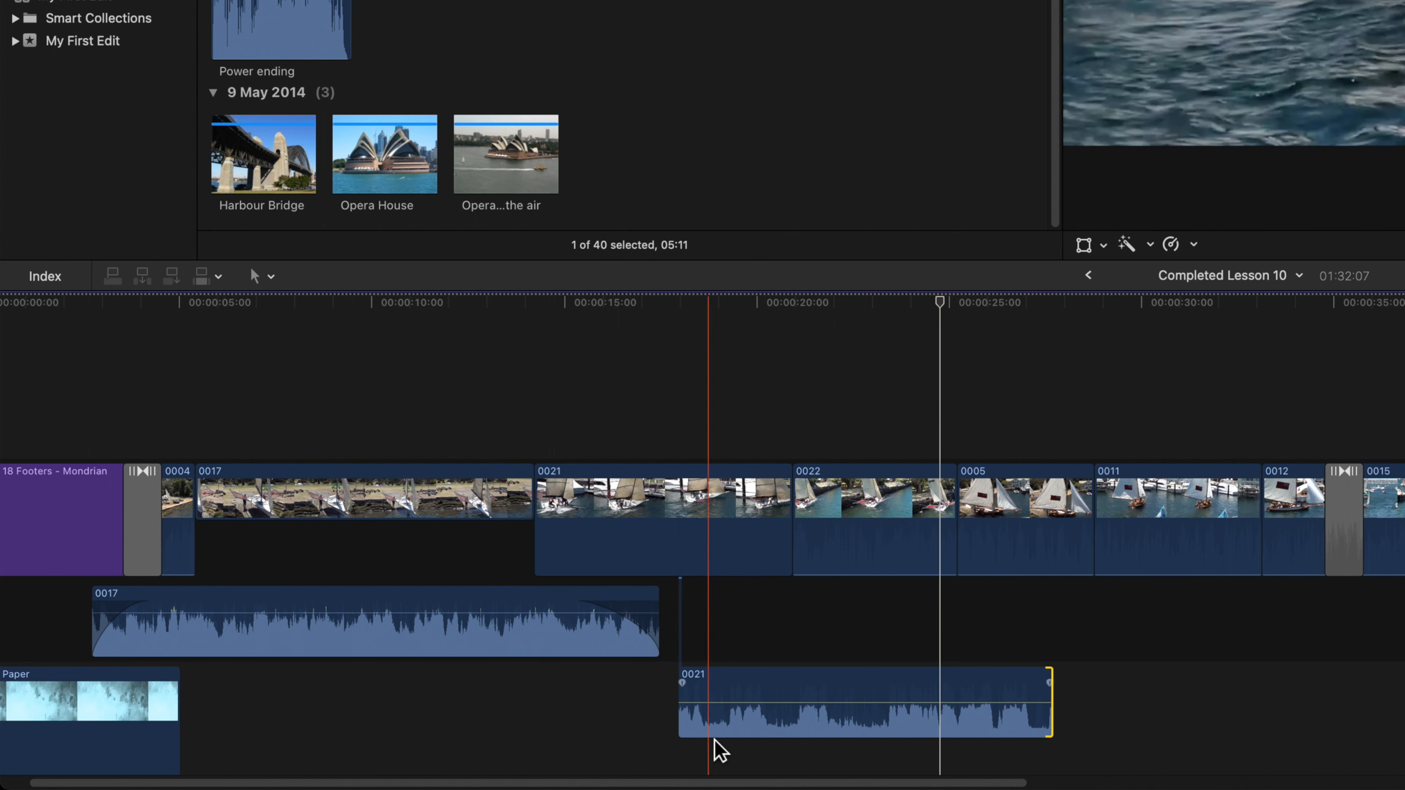
key(space)
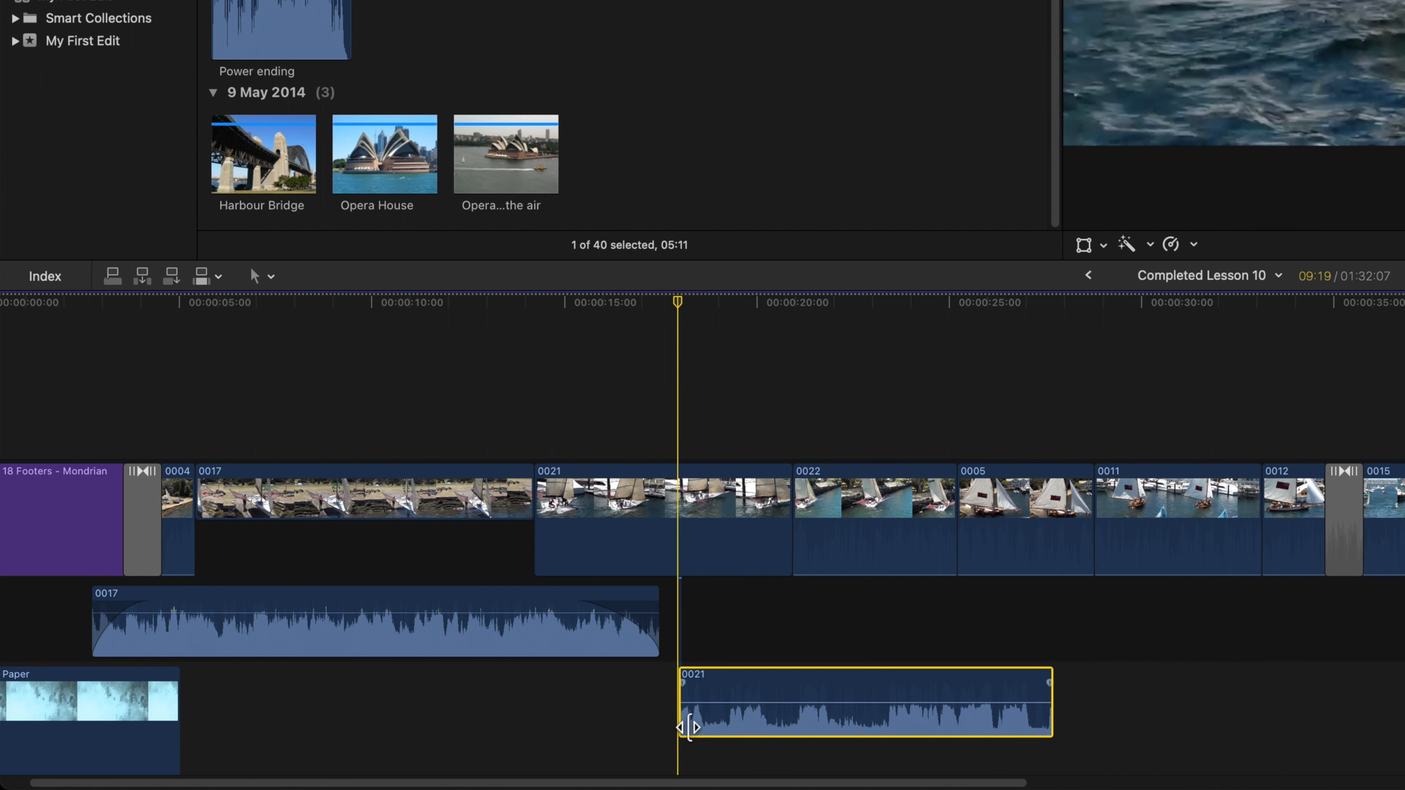
drag(681, 725, 575, 719)
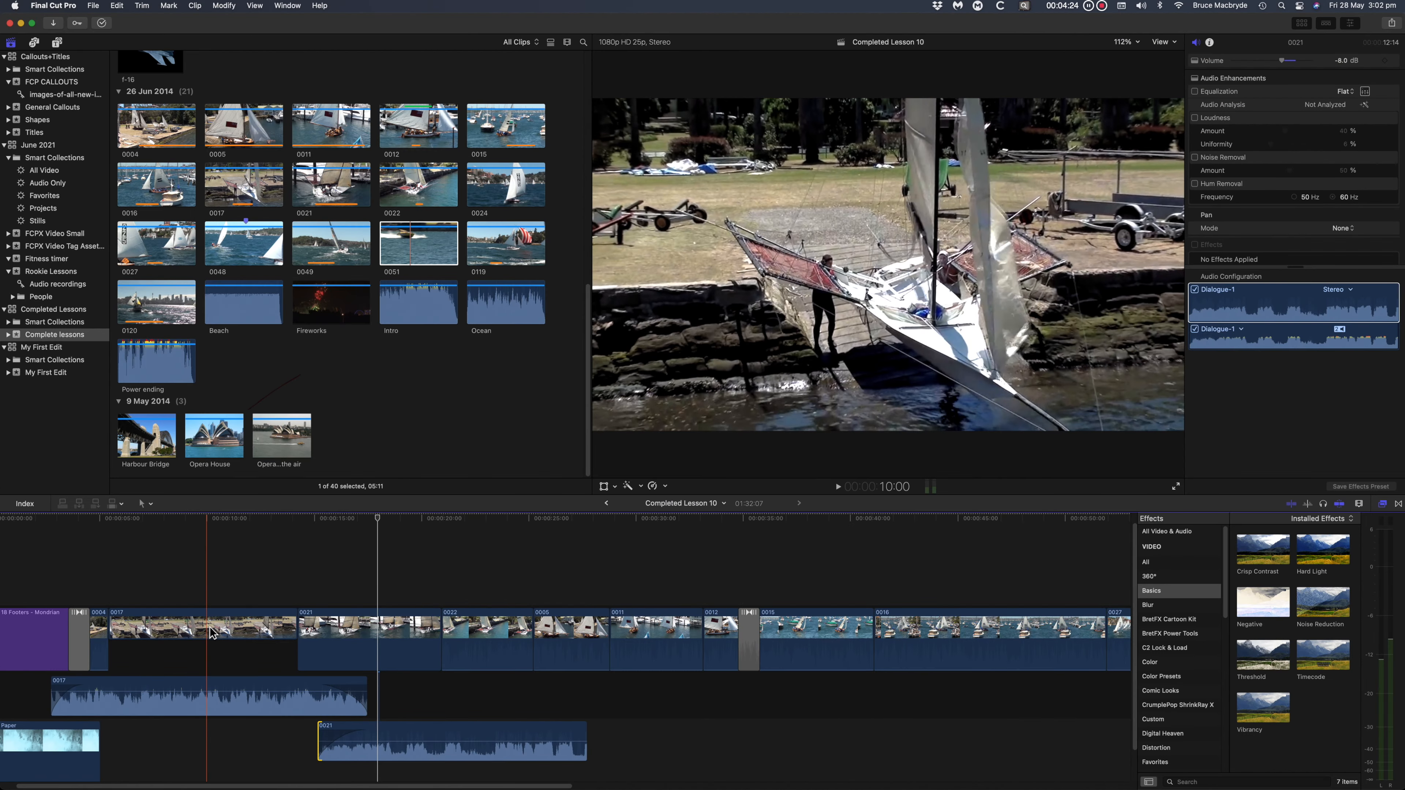
- Show the audio enhancement settings of clip 0017 and turn on Noise Removal at 50%
click(210, 634)
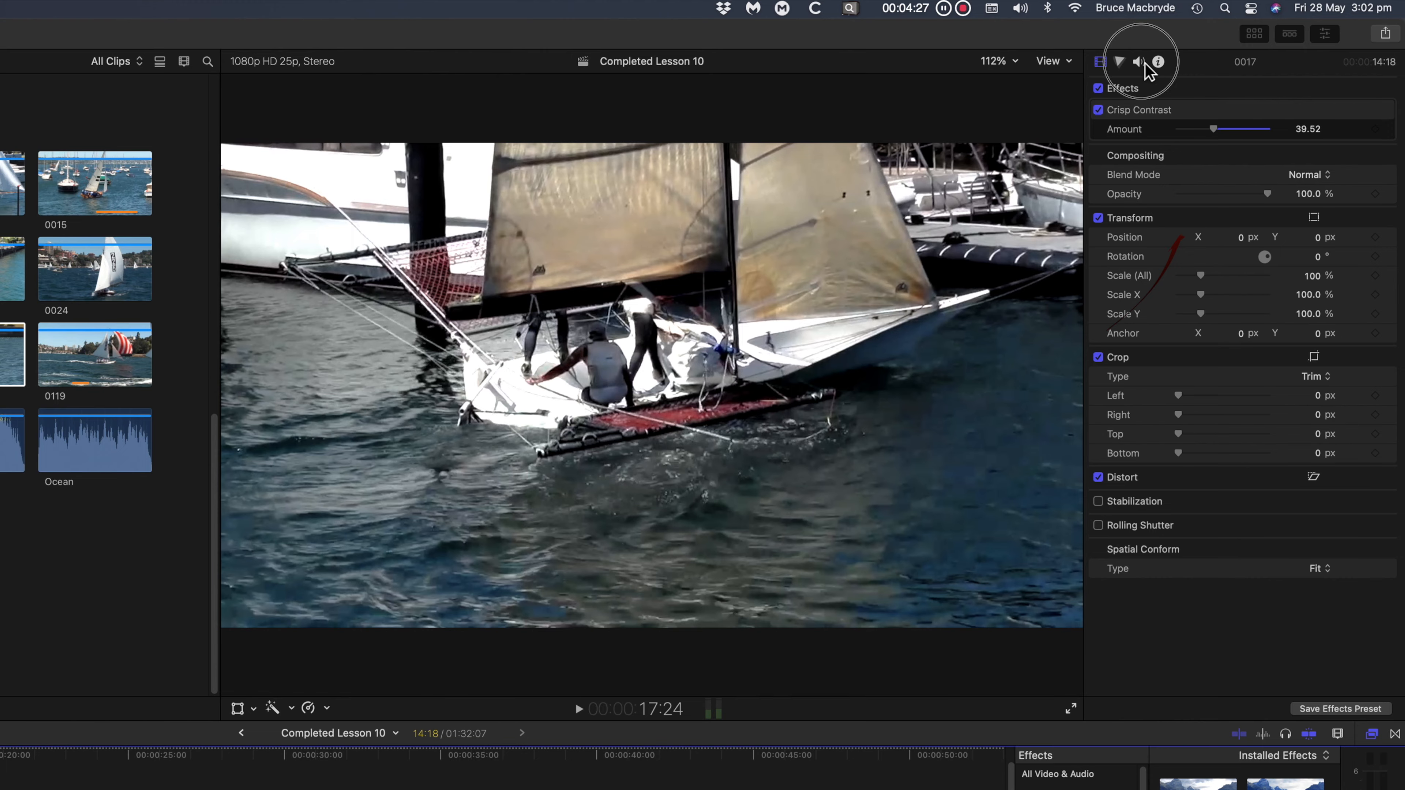
click(1222, 42)
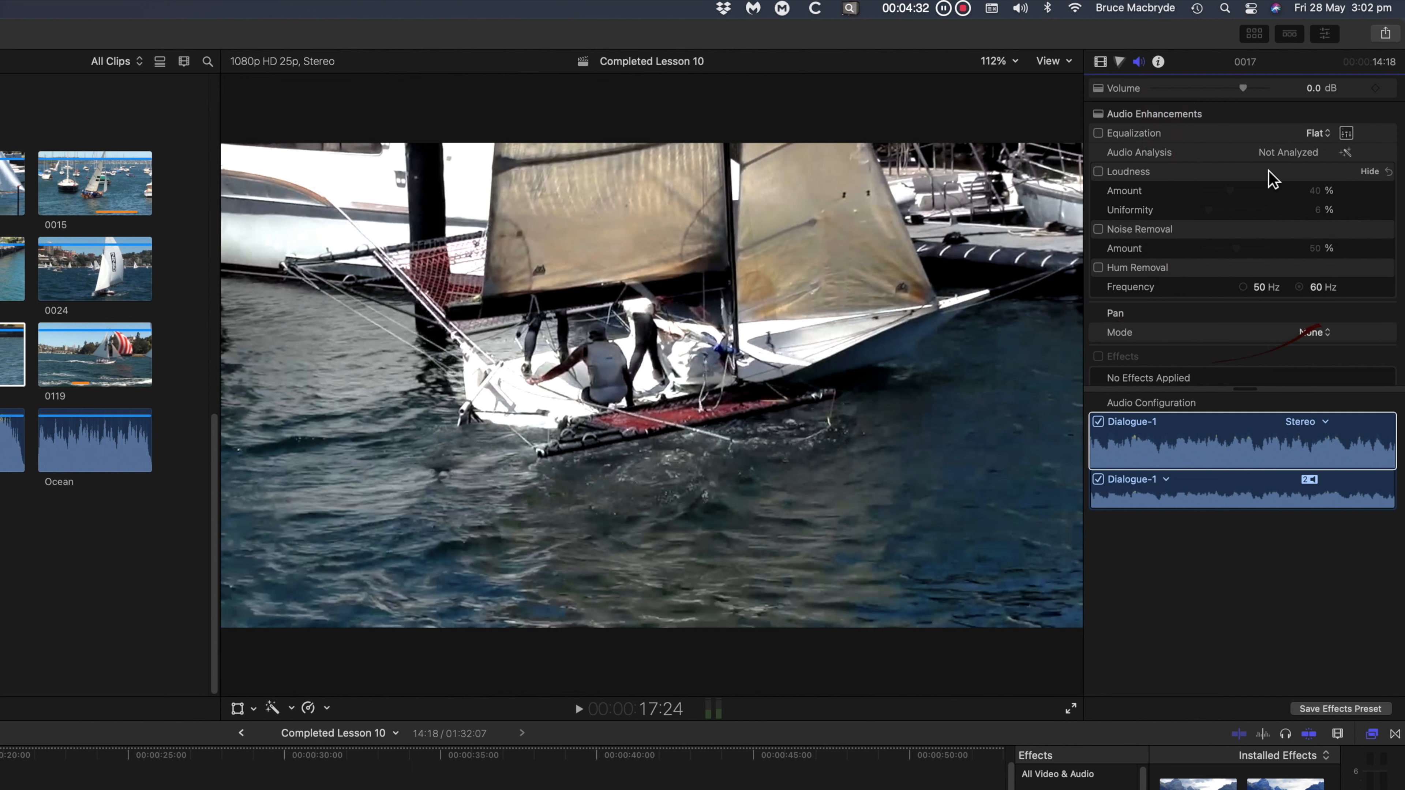
click(1370, 155)
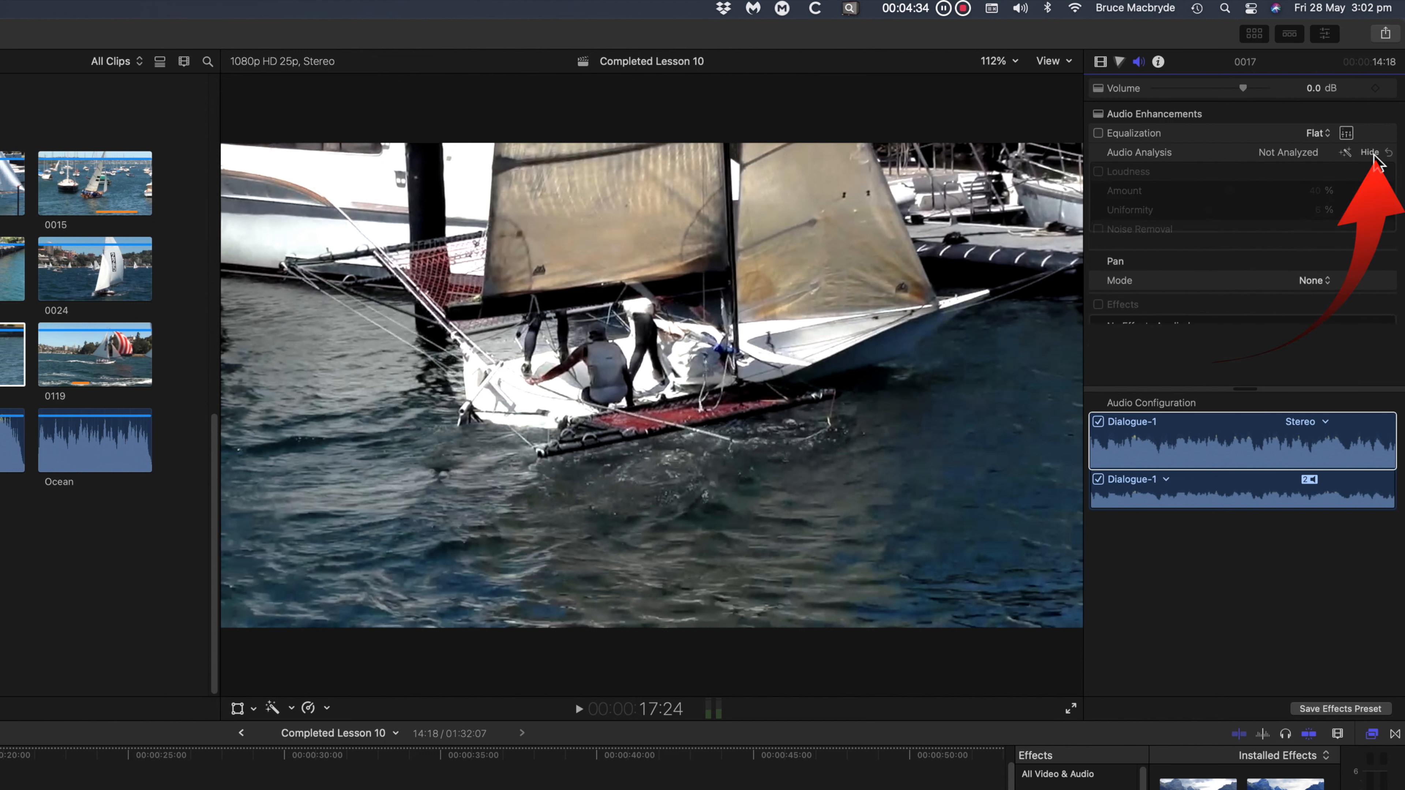
click(1098, 229)
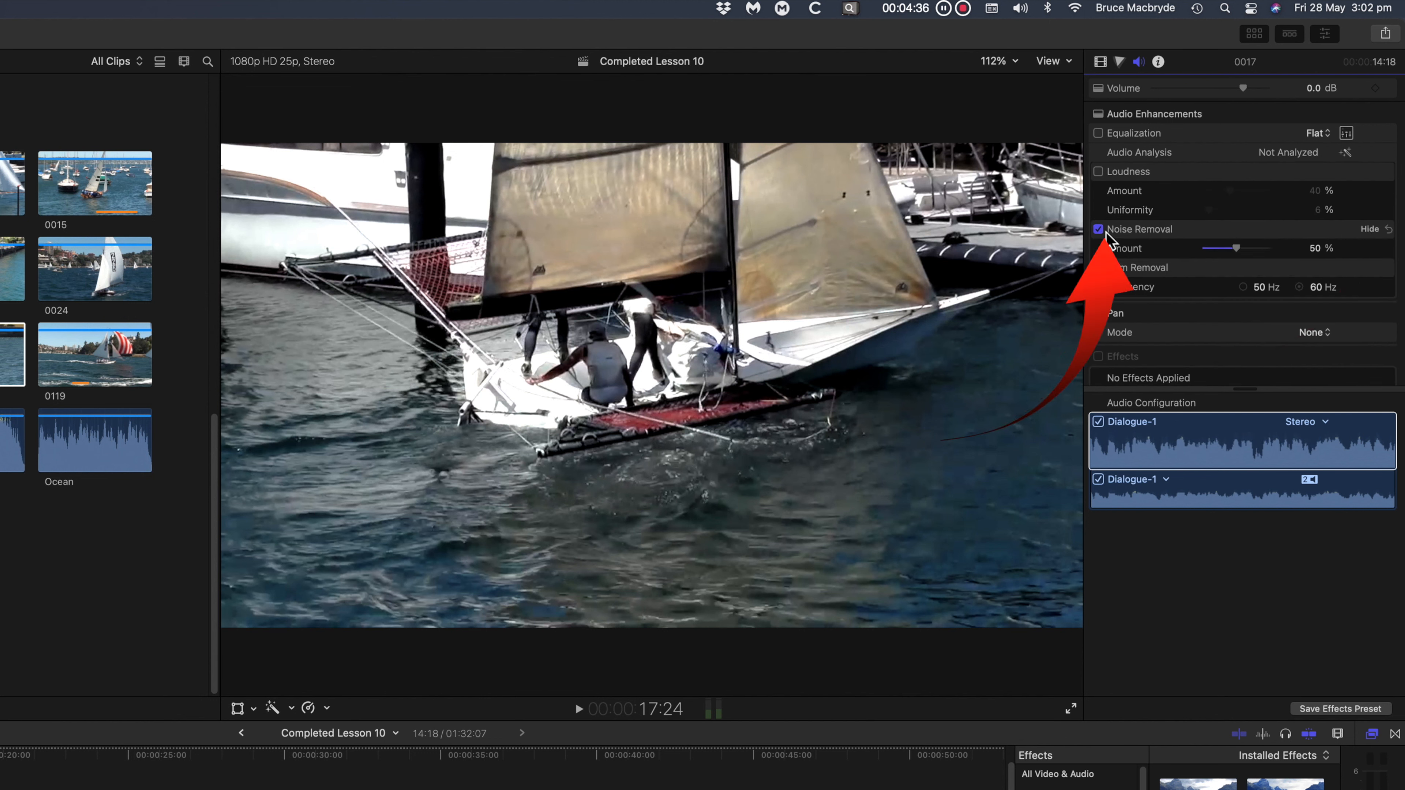
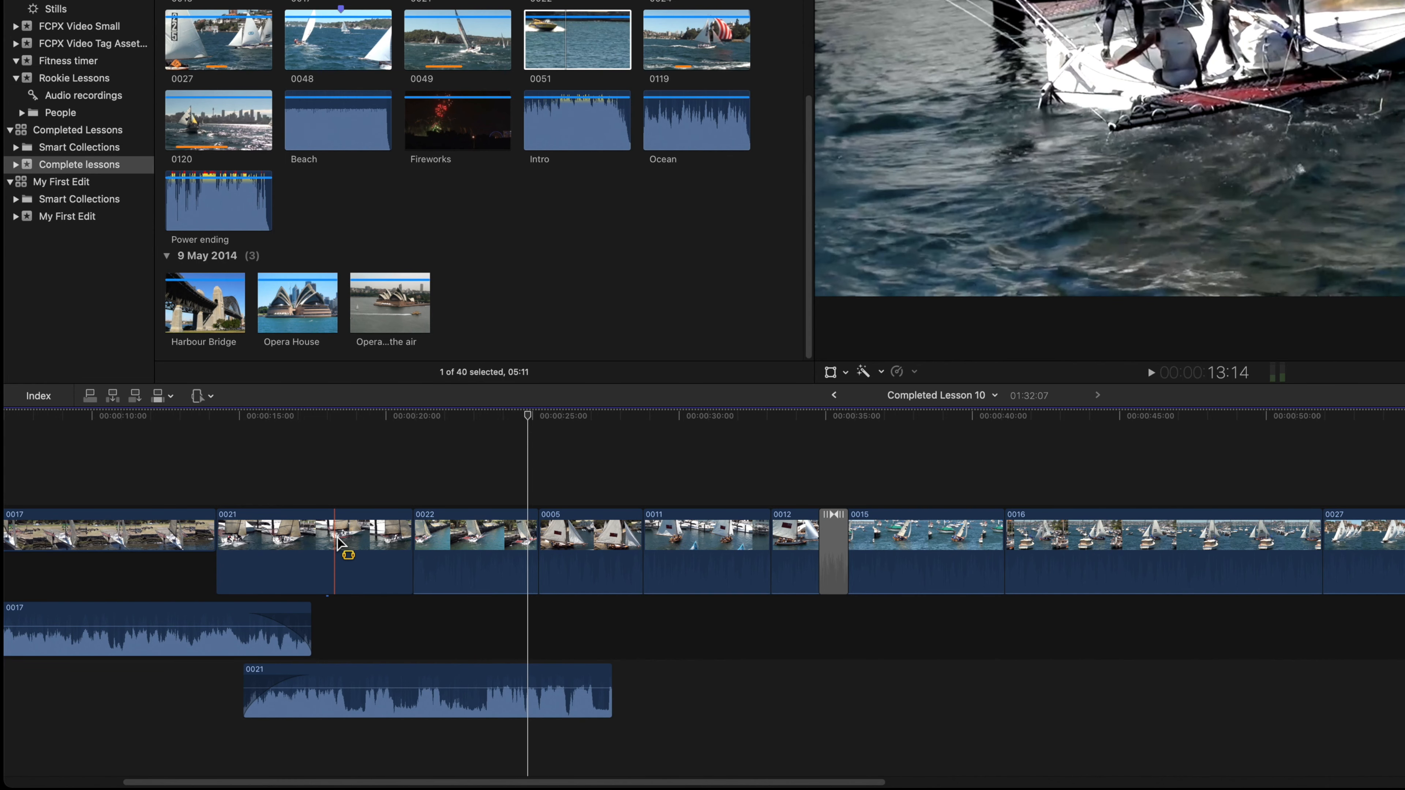
scroll(340, 544, right, 1)
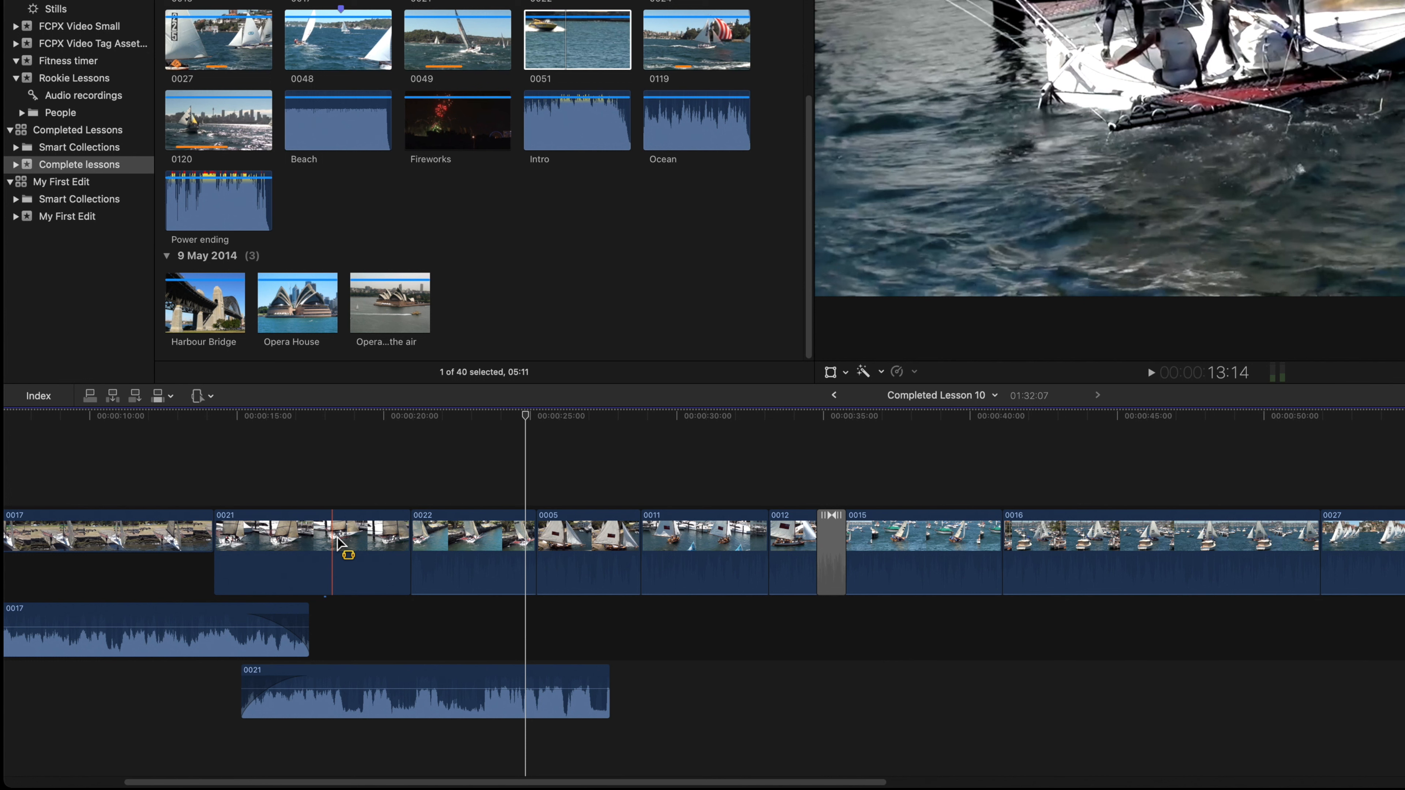
scroll(341, 545, left, 1)
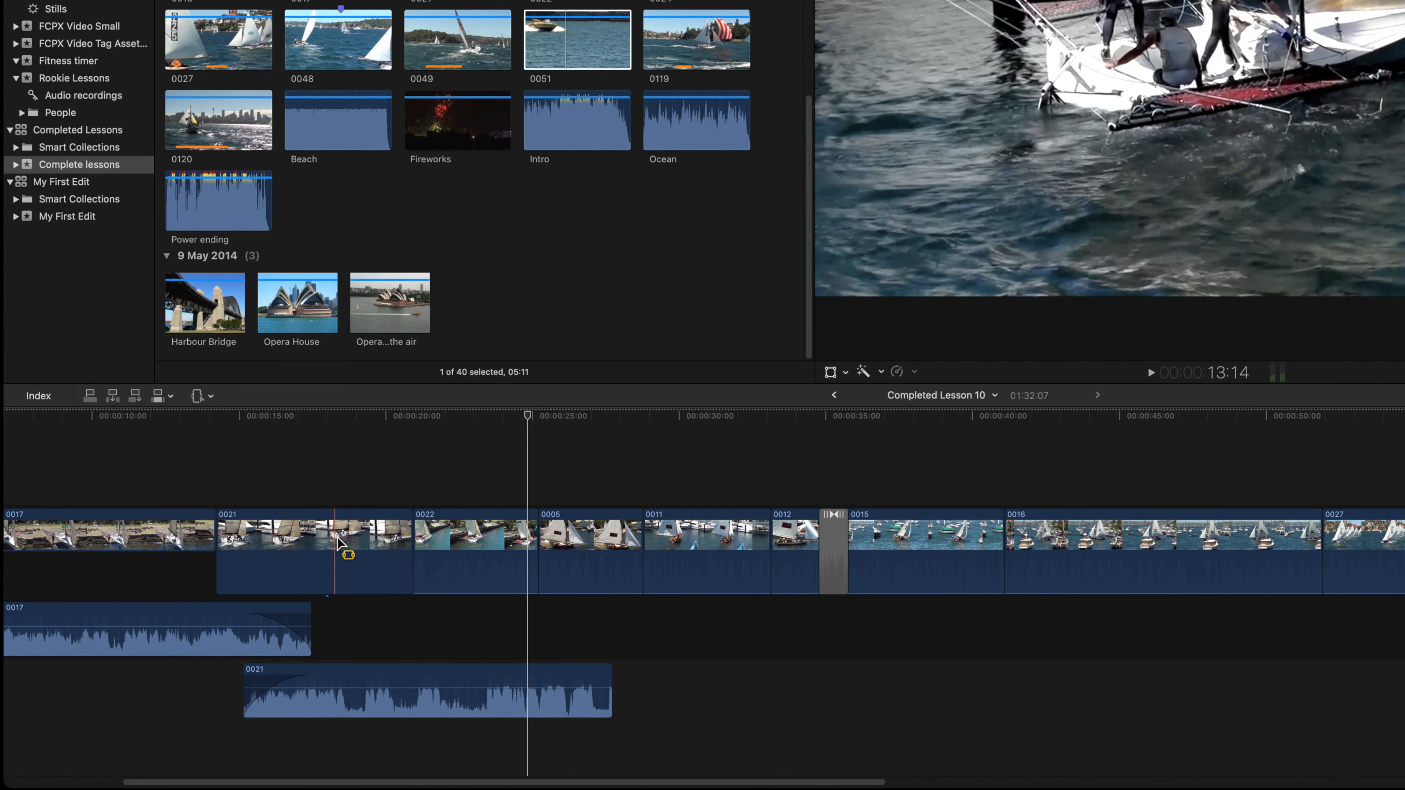
scroll(341, 544, right, 1)
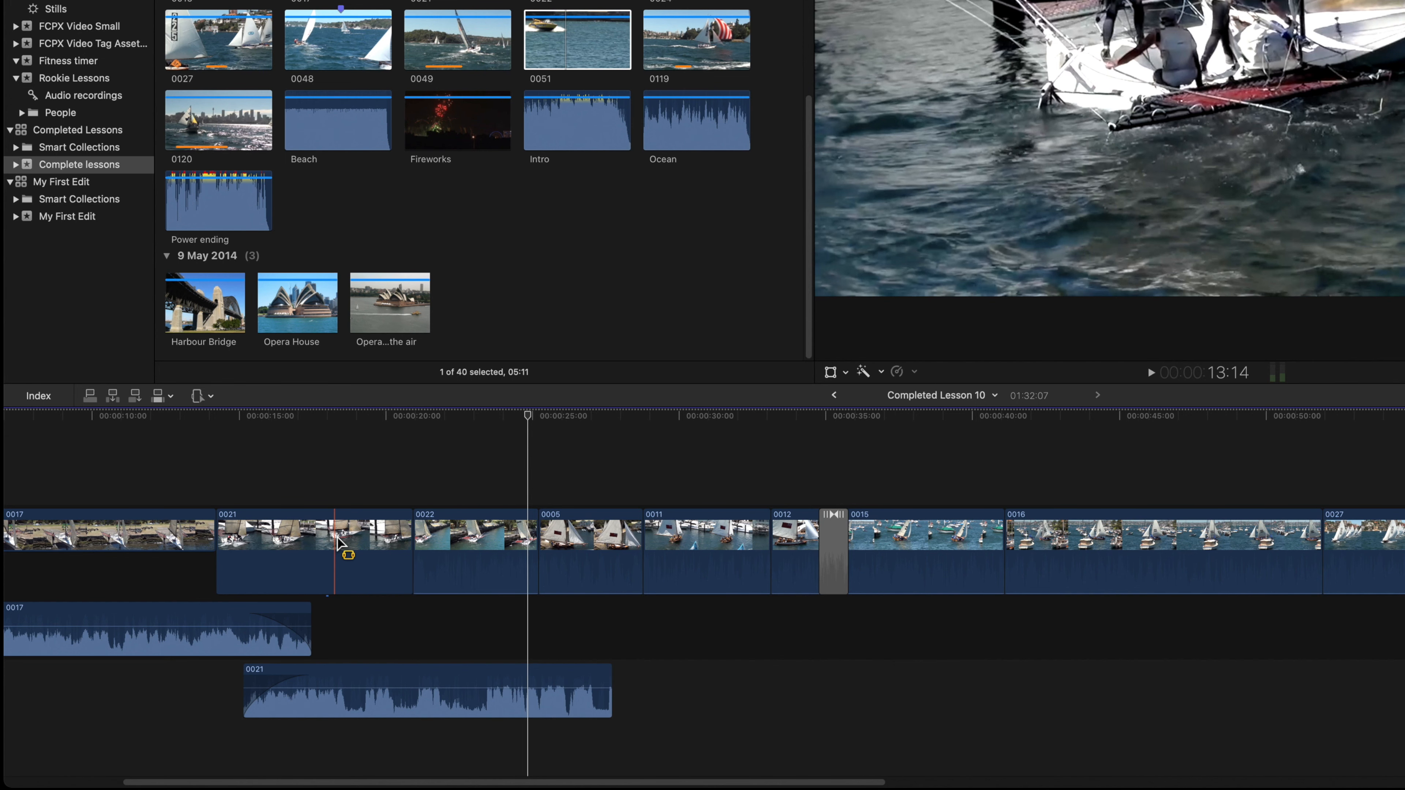
scroll(341, 544, right, 1)
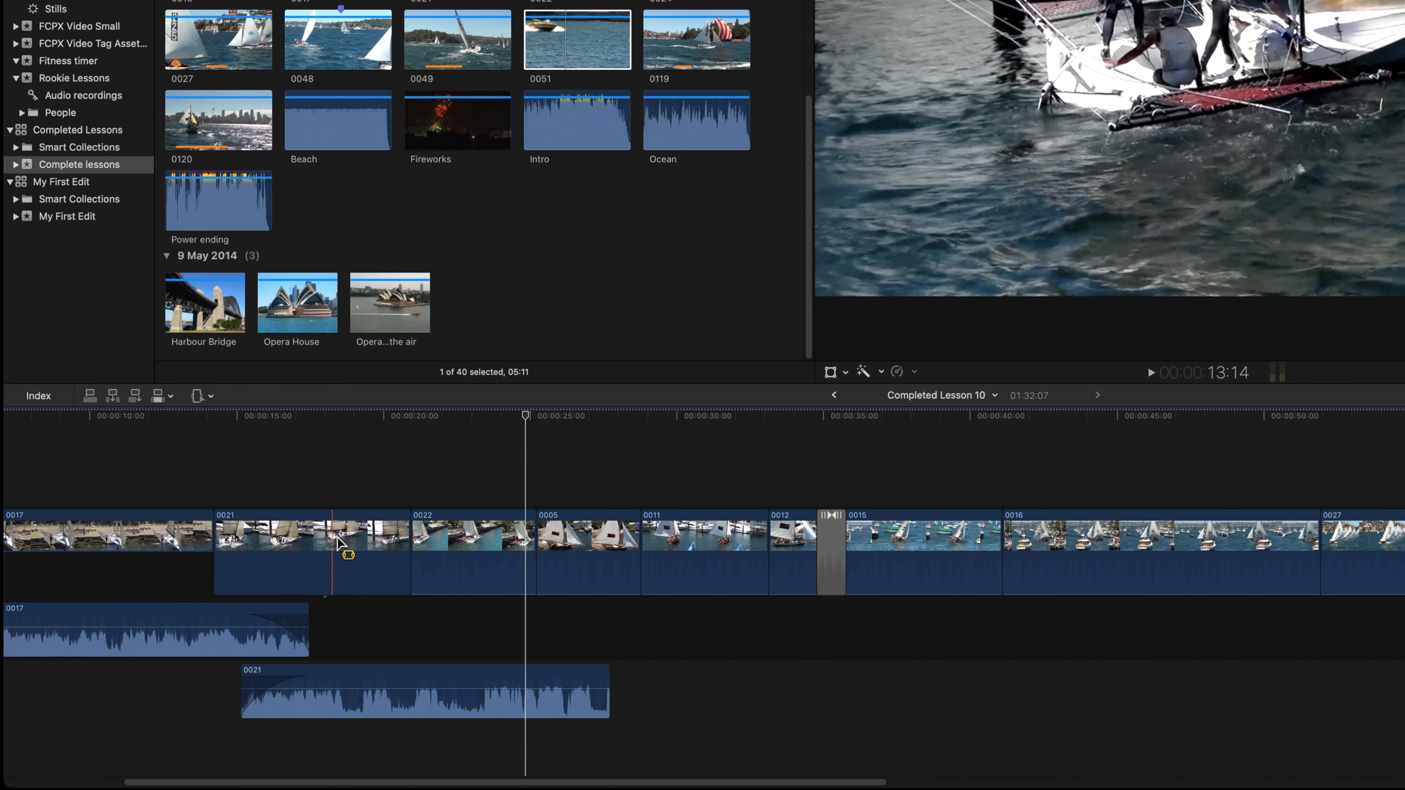
scroll(340, 544, left, 1)
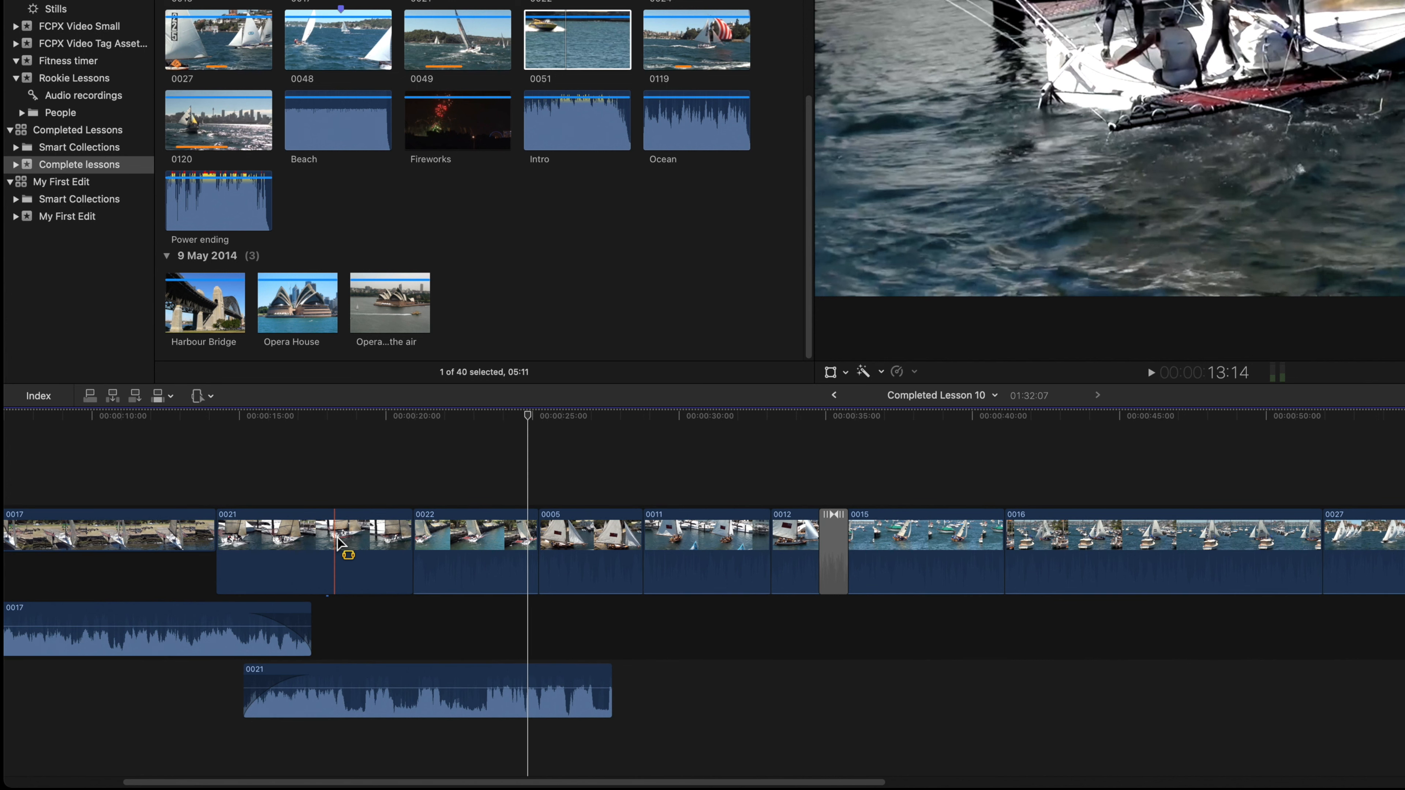
scroll(340, 544, right, 1)
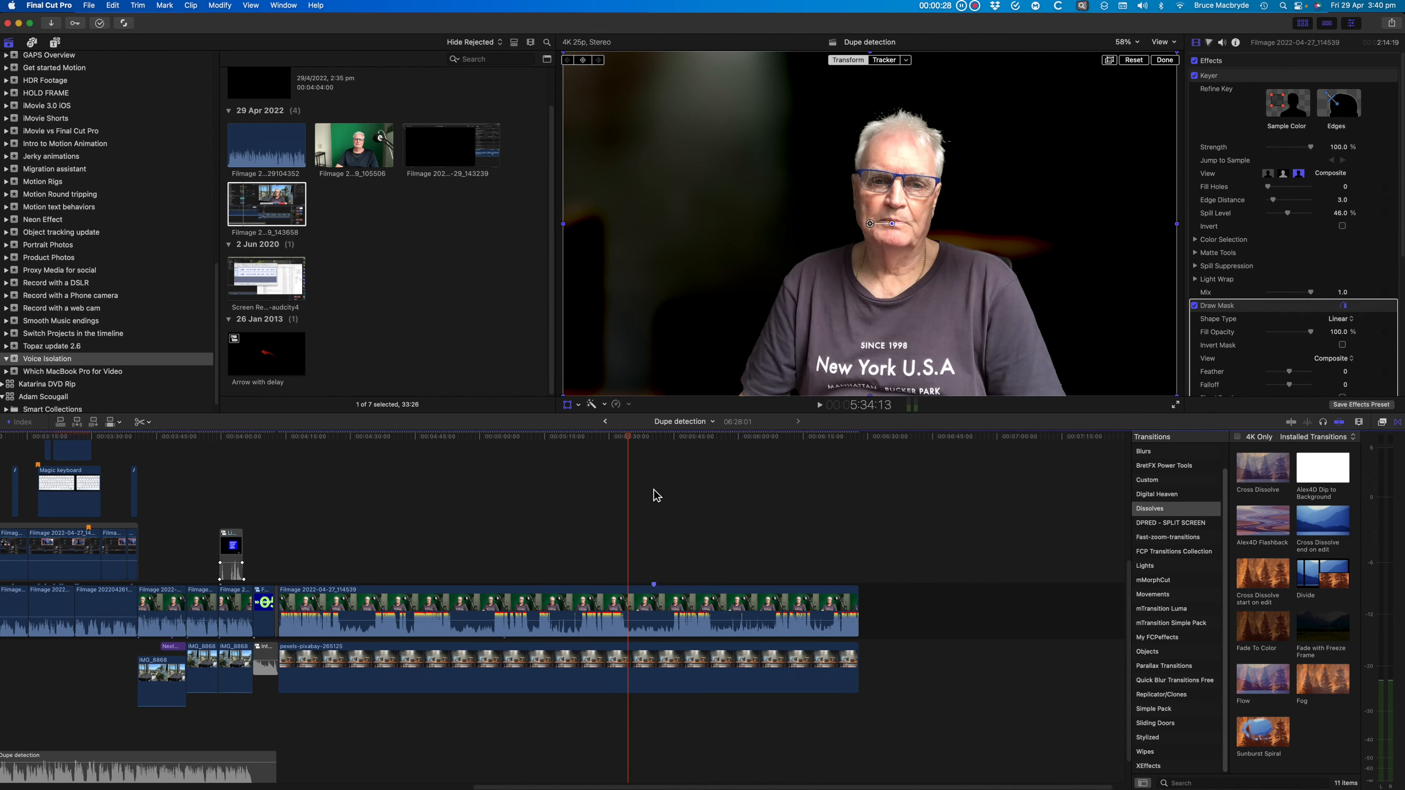
- Play the talking-head clip in the Dupe detection project, and switch the timeline to the 4 Audcity Edit project
key(space)
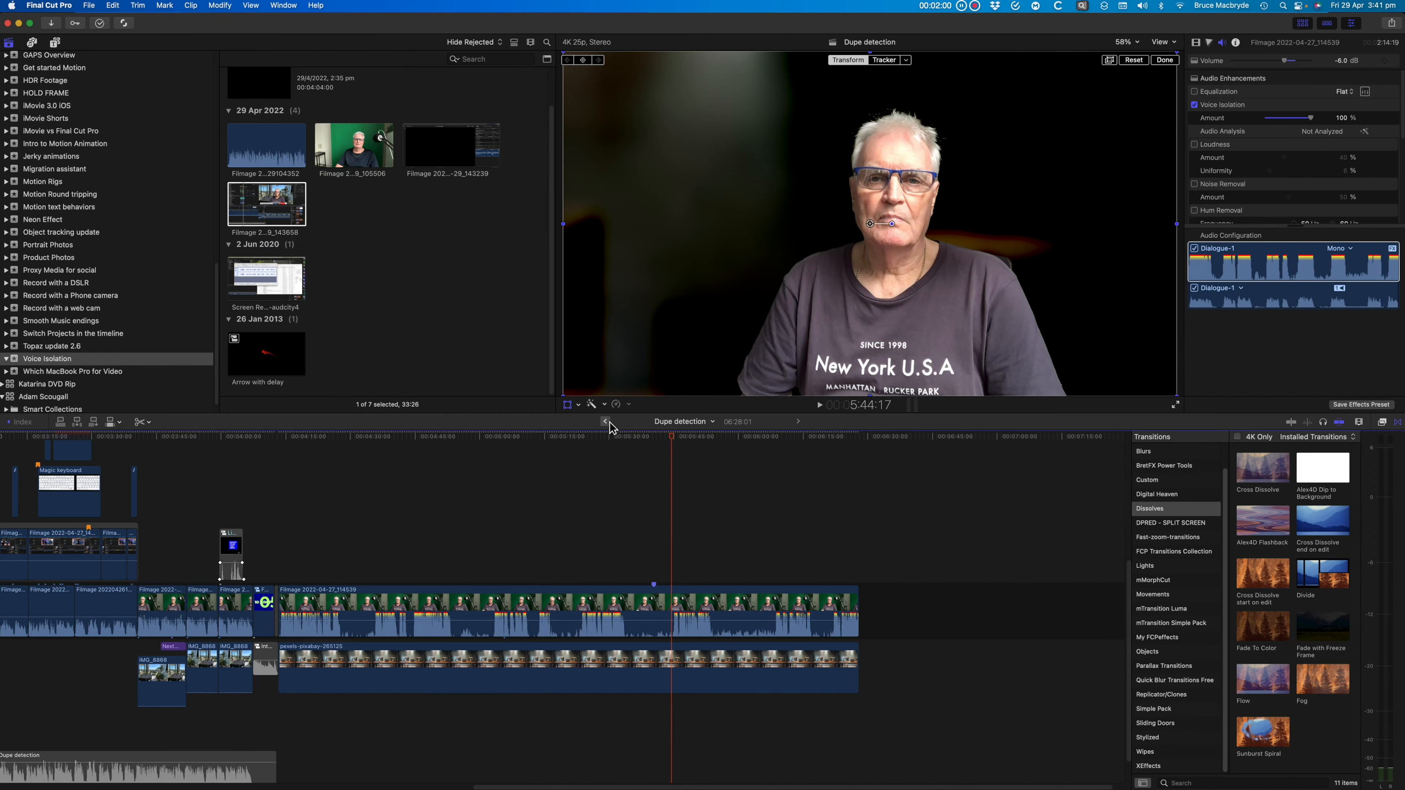
click(608, 422)
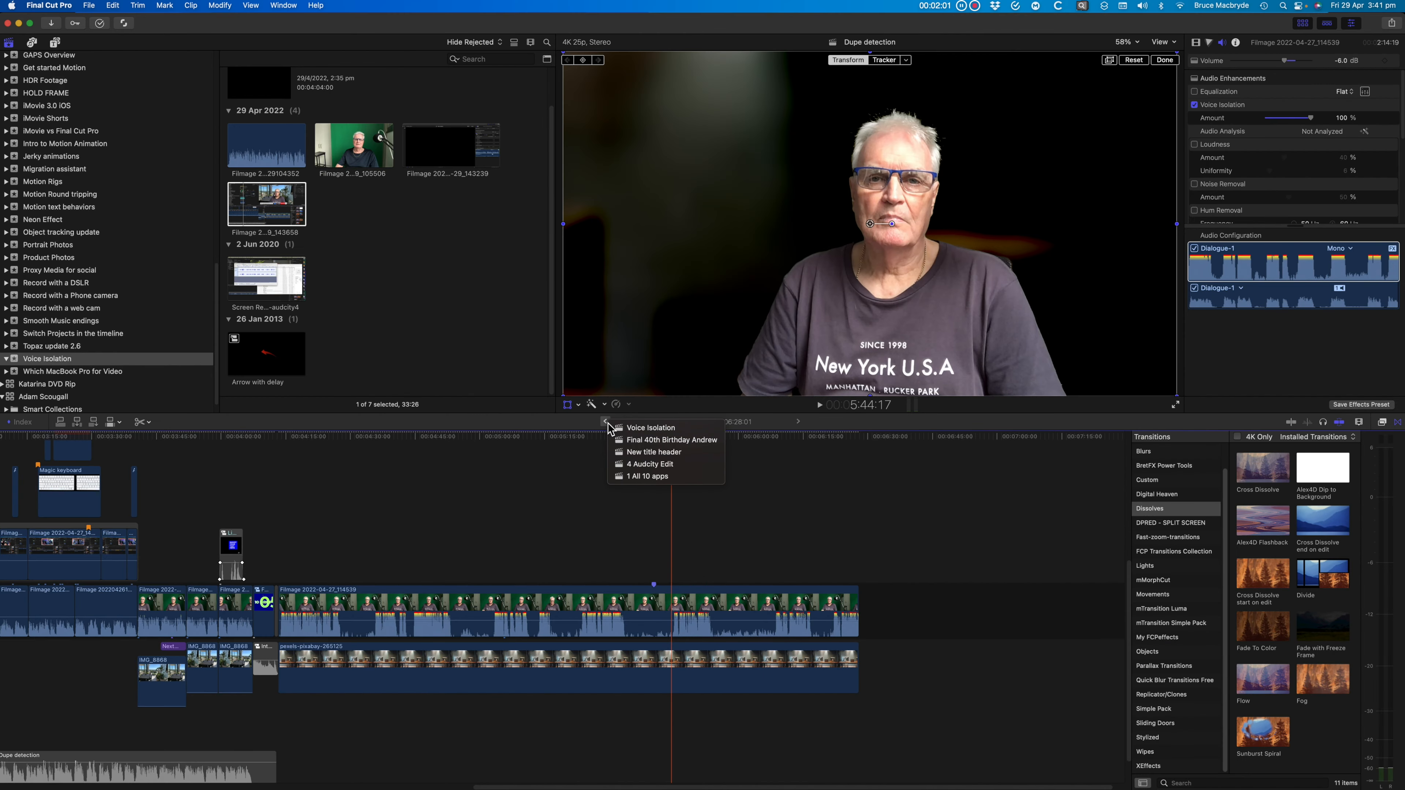
click(637, 465)
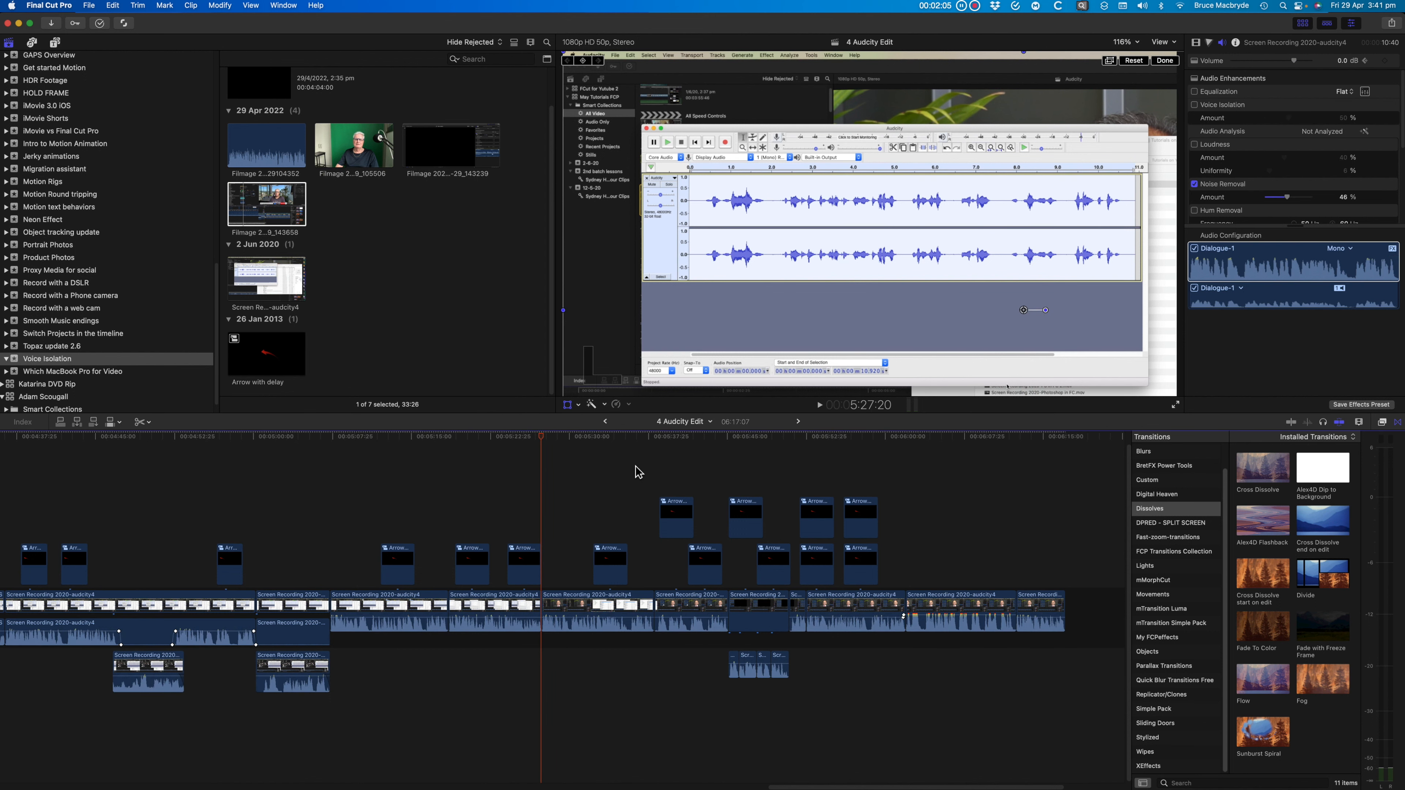
- Play the interview clip from about 26:48, and again from about 27:37 with Voice Isolation at 50%
scroll(575, 480, left, 10)
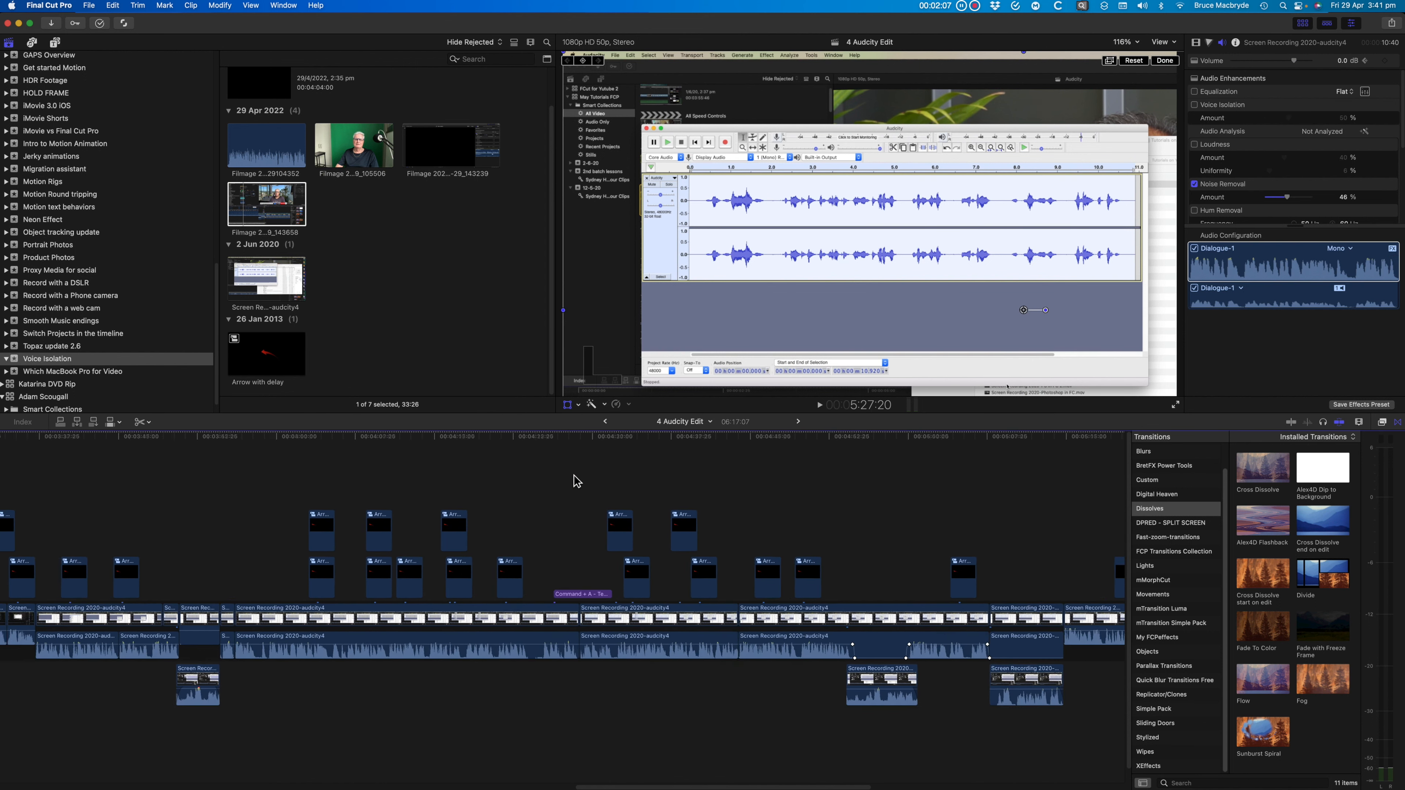
scroll(575, 480, left, 15)
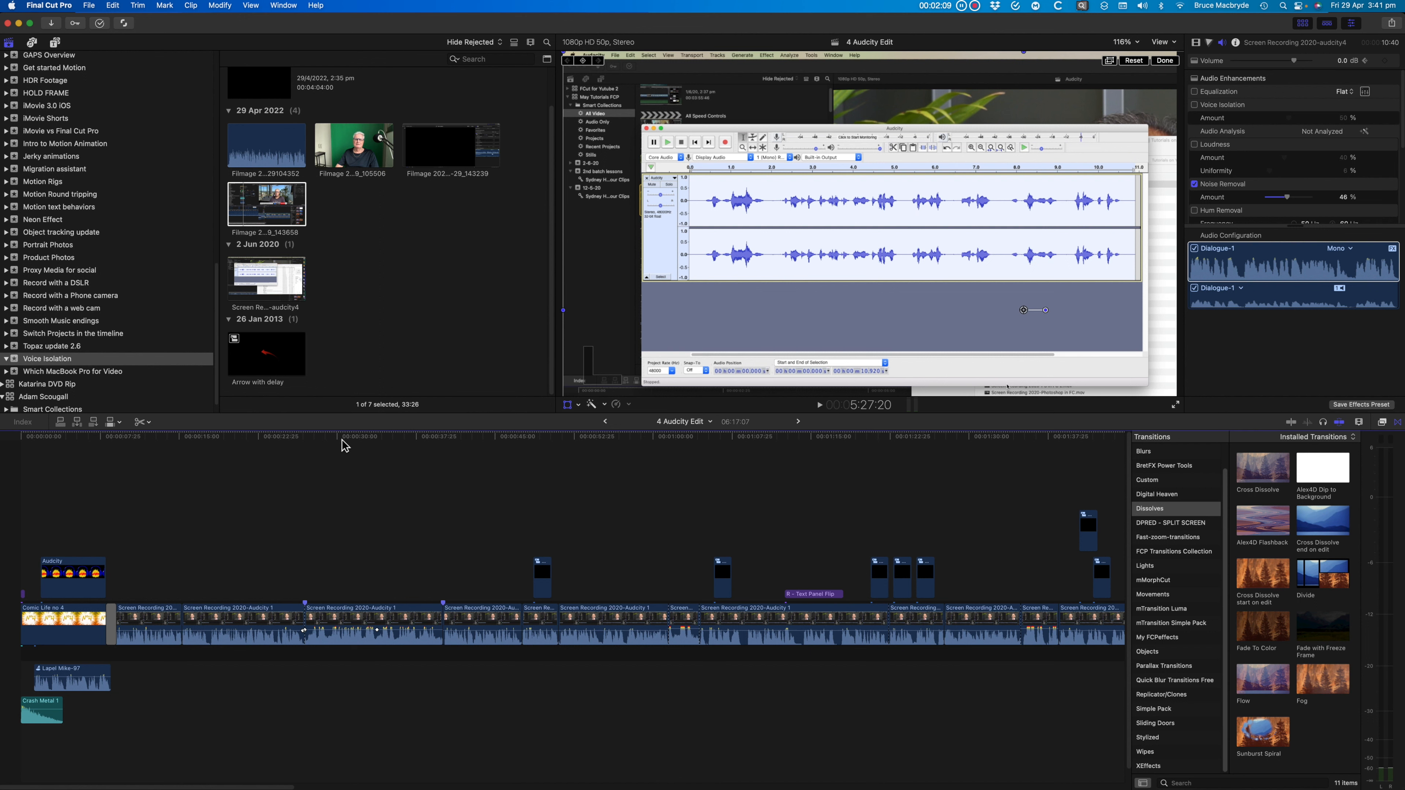
drag(338, 436, 306, 441)
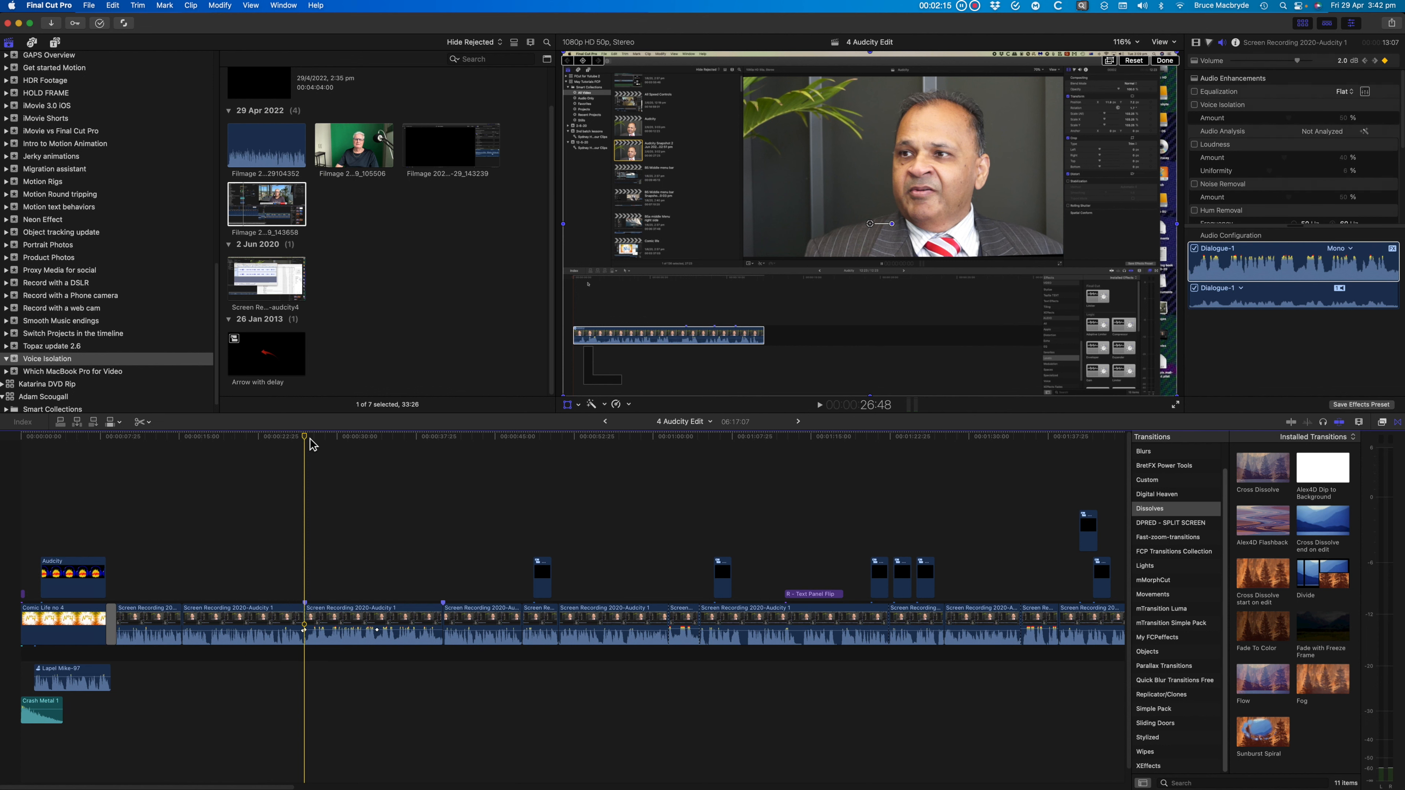
key(space)
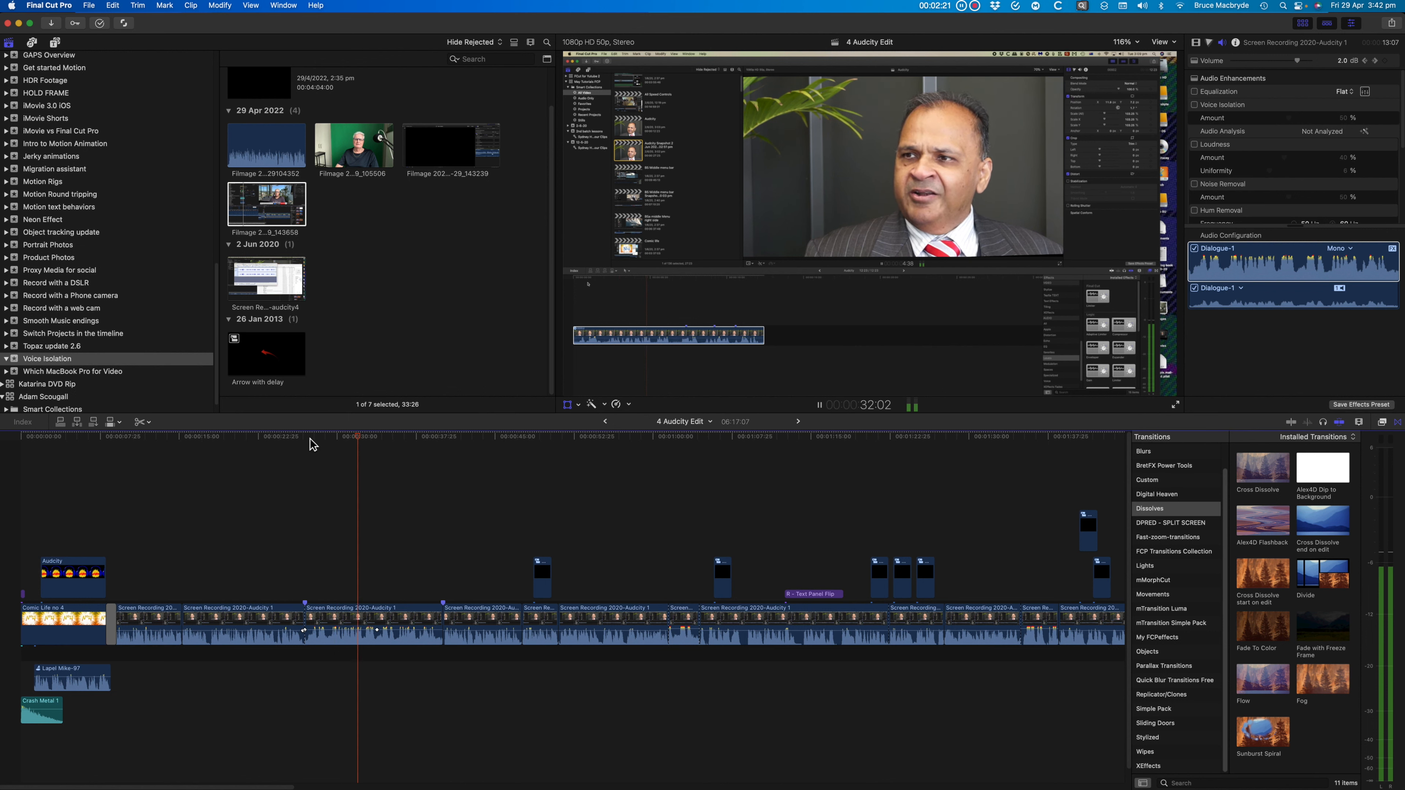
click(315, 439)
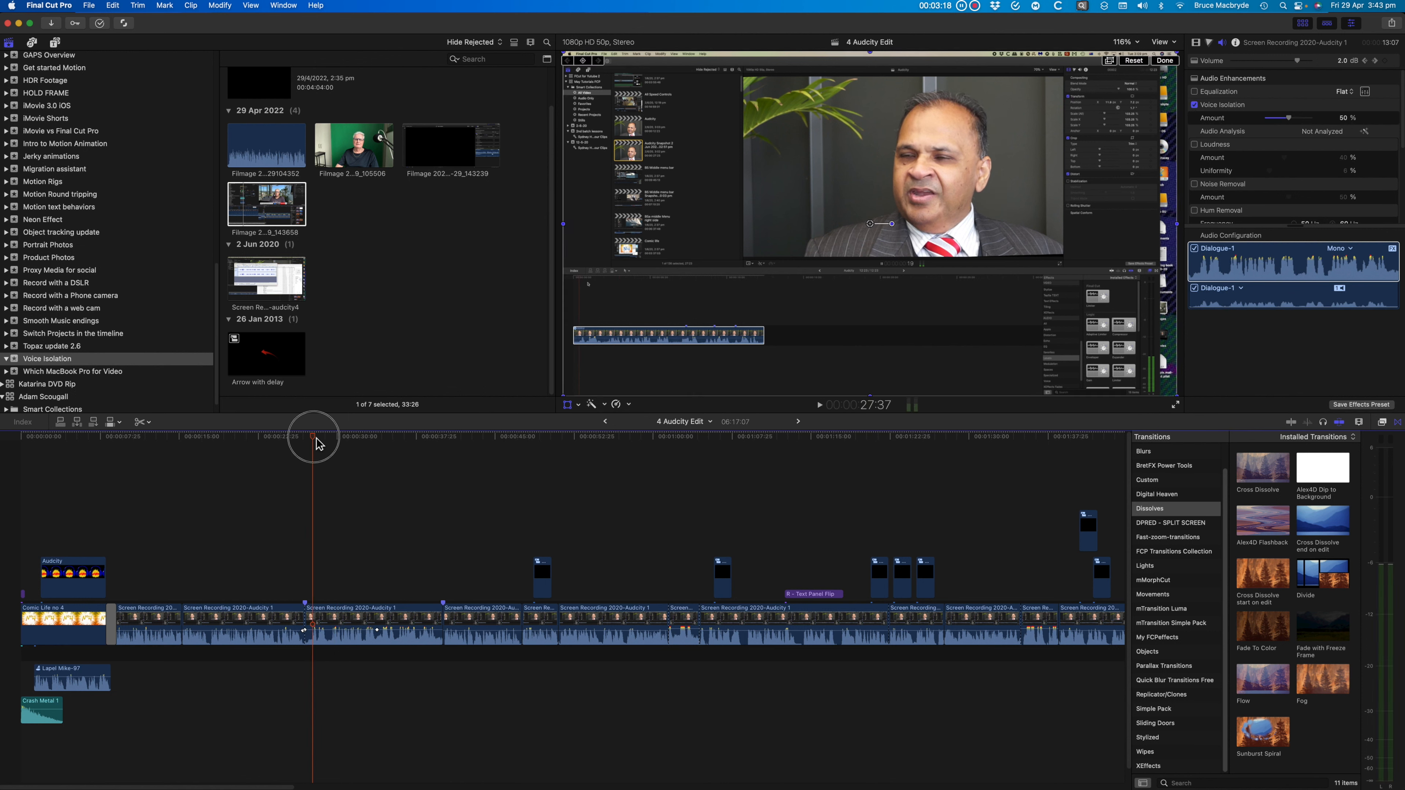
key(space)
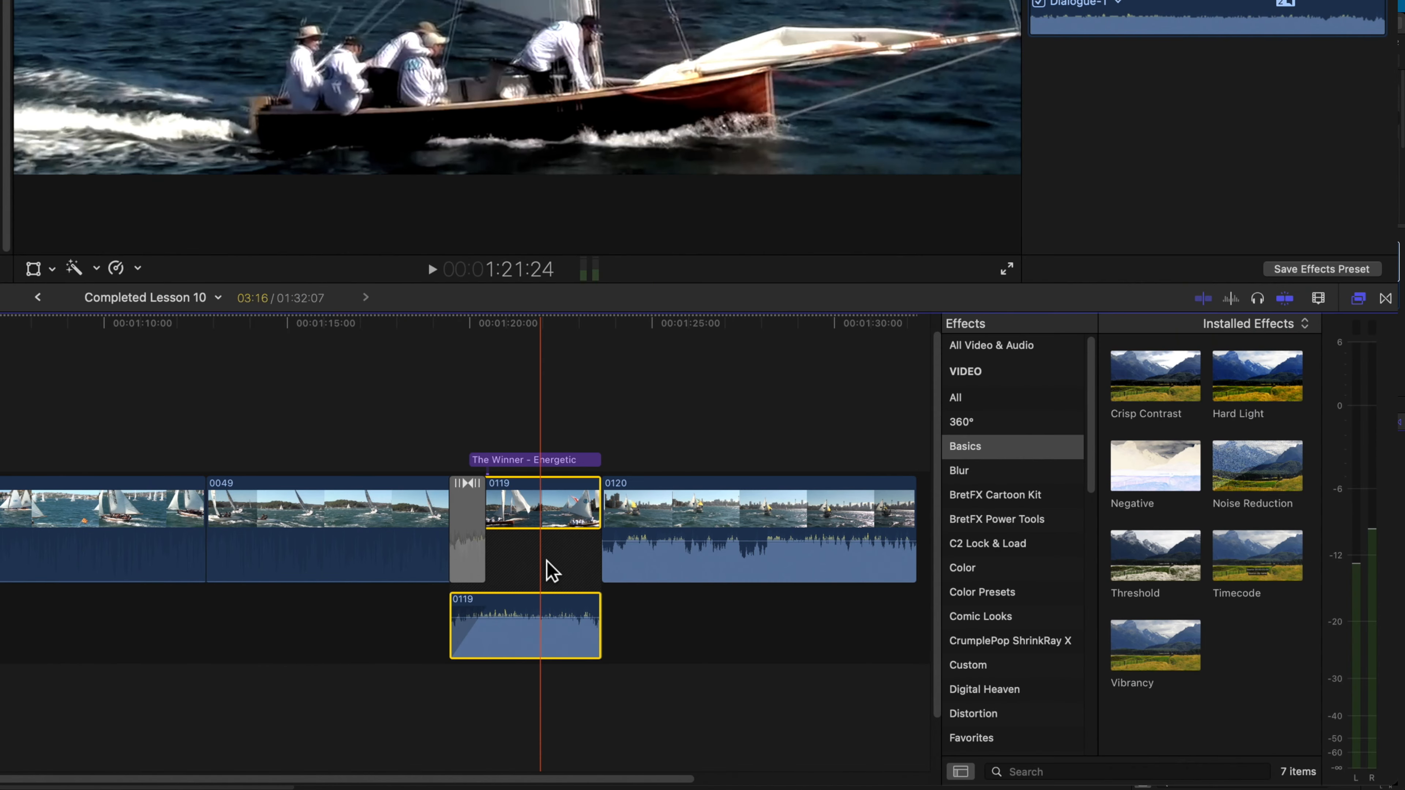
- Extend the start of clip 0119's expanded audio earlier to about 1:15 under clip 0049 and lower its volume
key(super+equal)
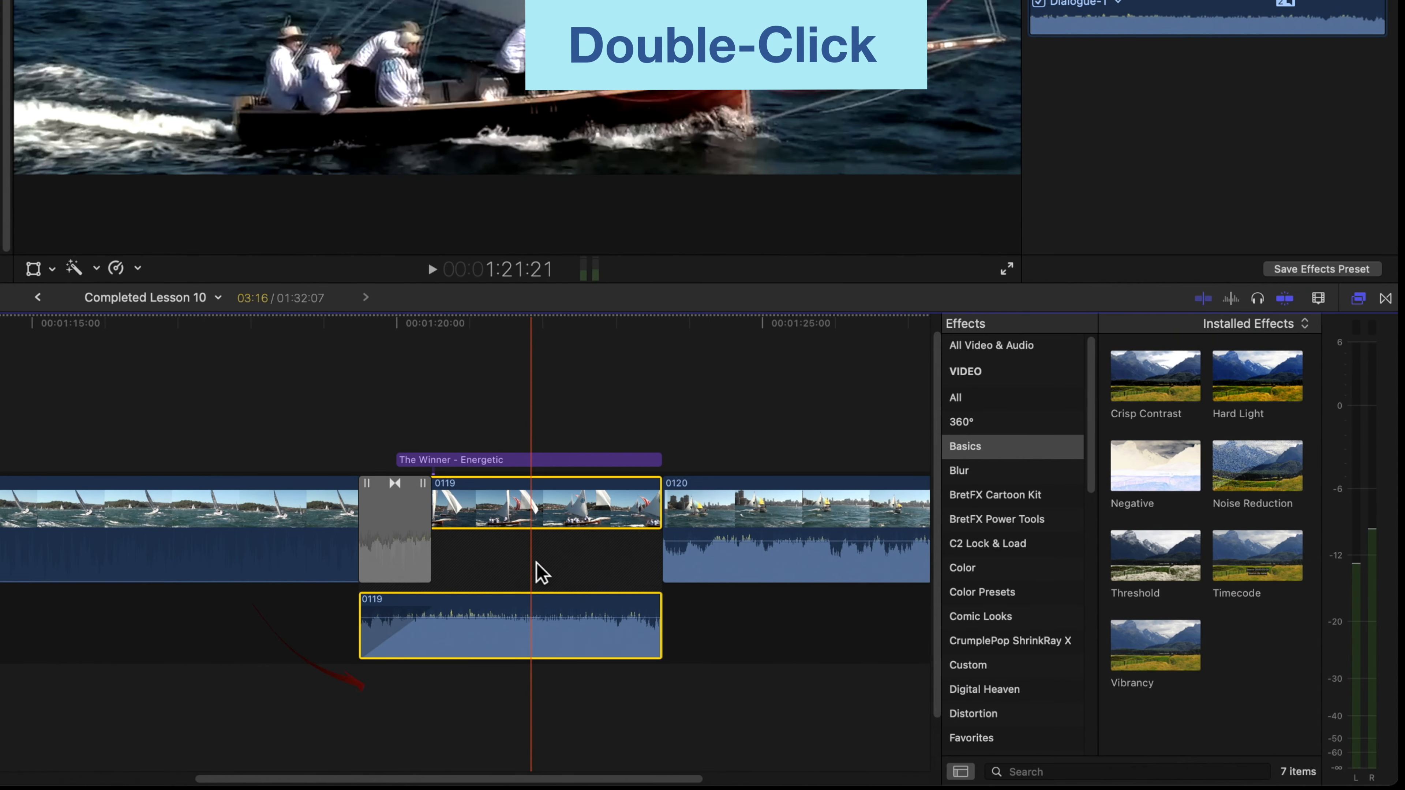
click(372, 655)
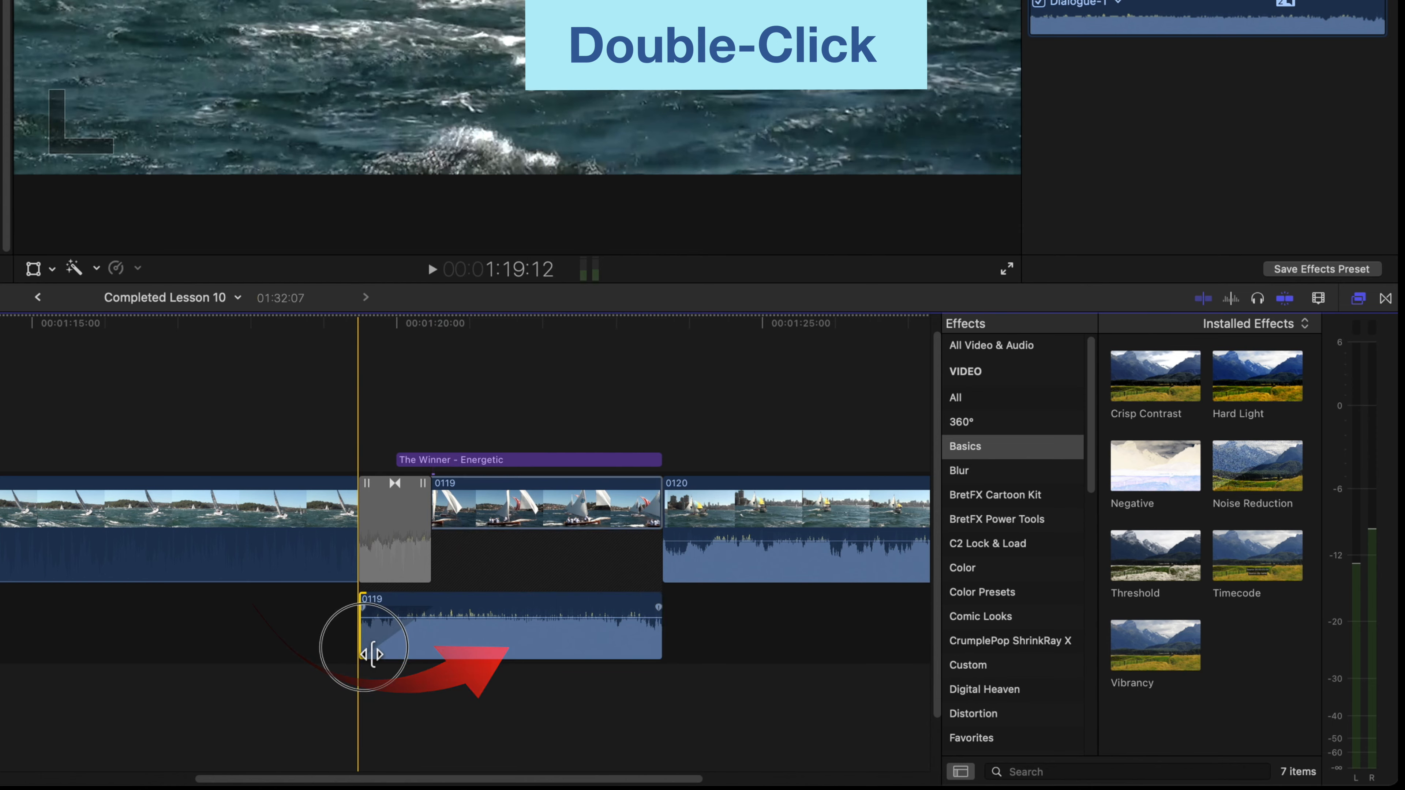
drag(371, 654, 137, 618)
drag(260, 625, 260, 638)
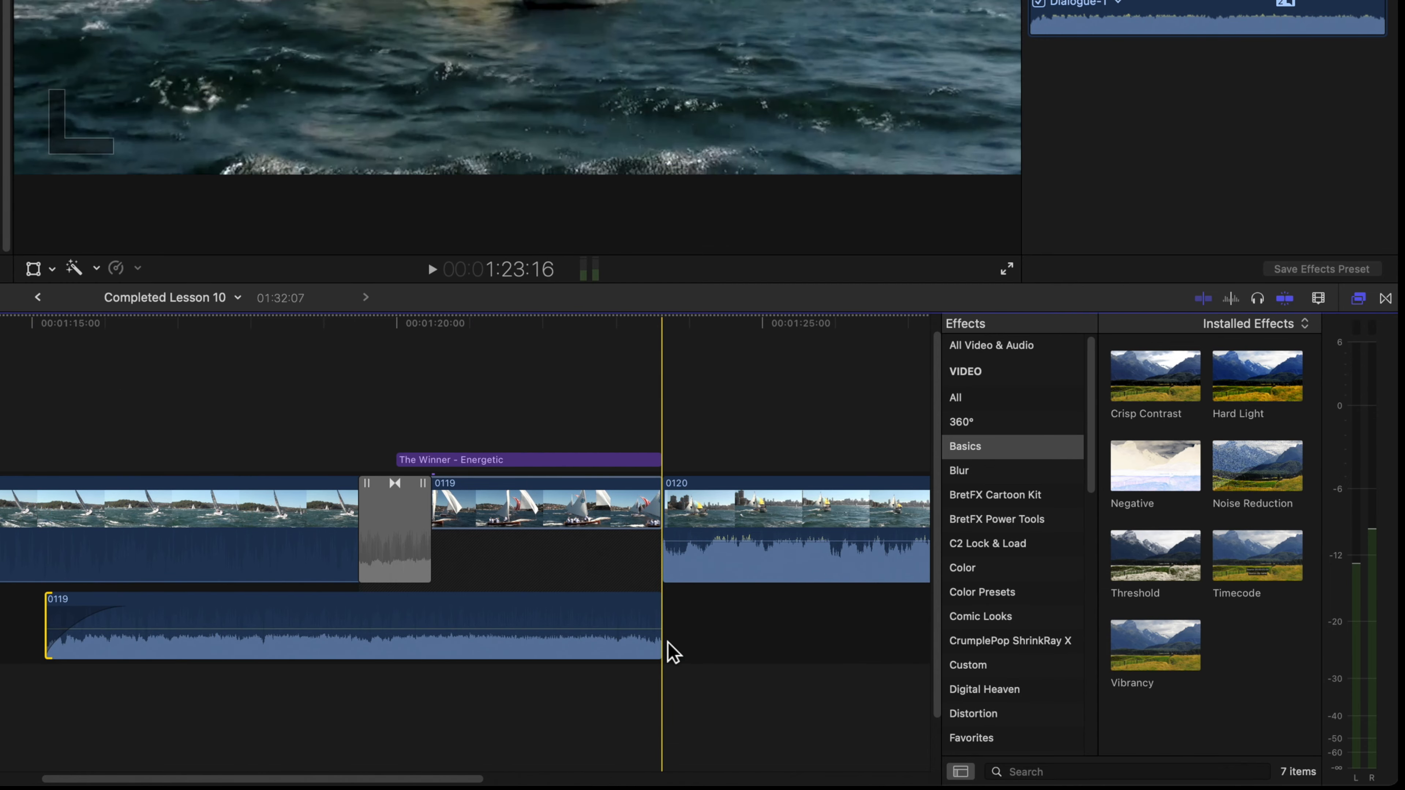
- Extend the end of clip 0119's audio to about 1:26:06 under clip 0120 and add a fade-out of about two seconds
scroll(673, 652, right, 10)
scroll(674, 652, down, 3)
drag(352, 602, 542, 603)
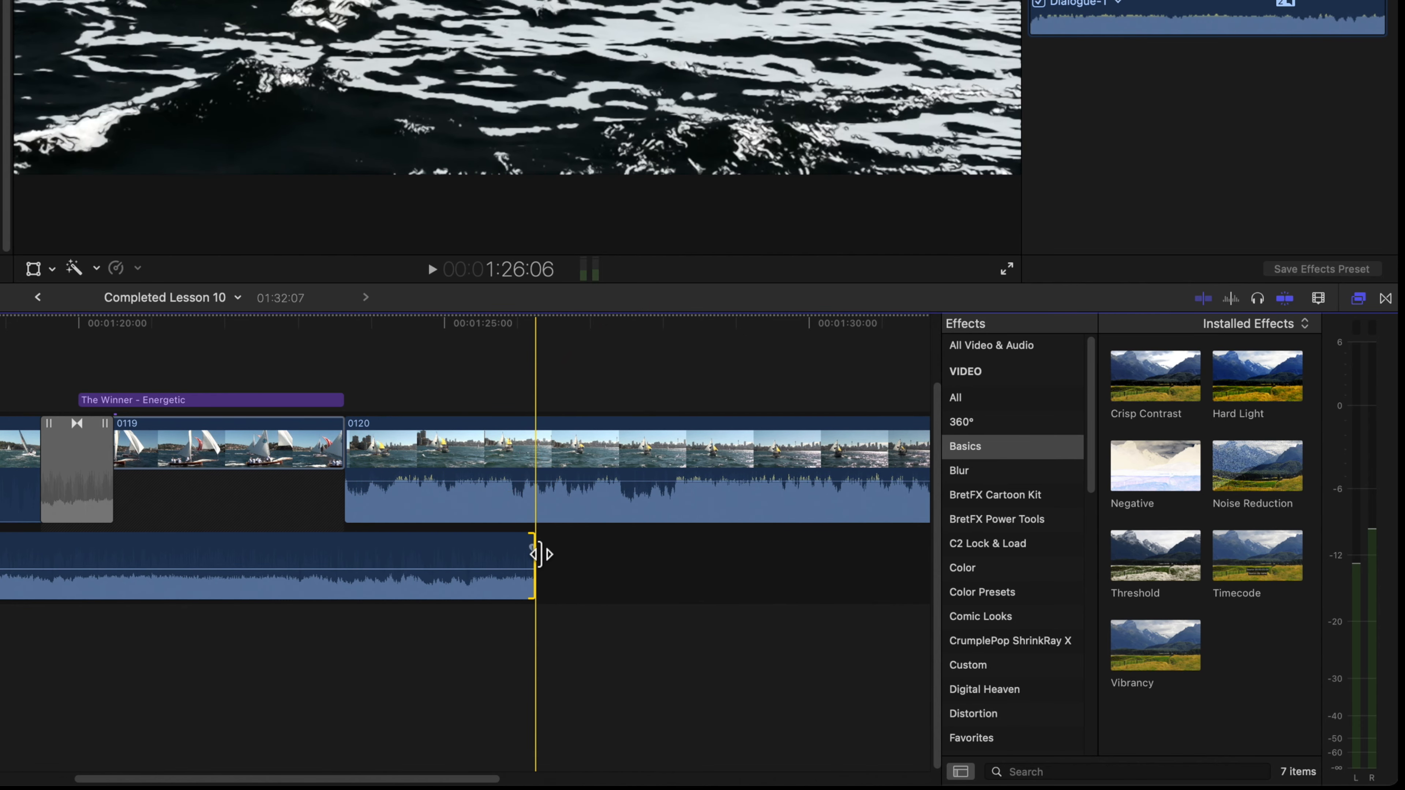
drag(533, 551, 391, 558)
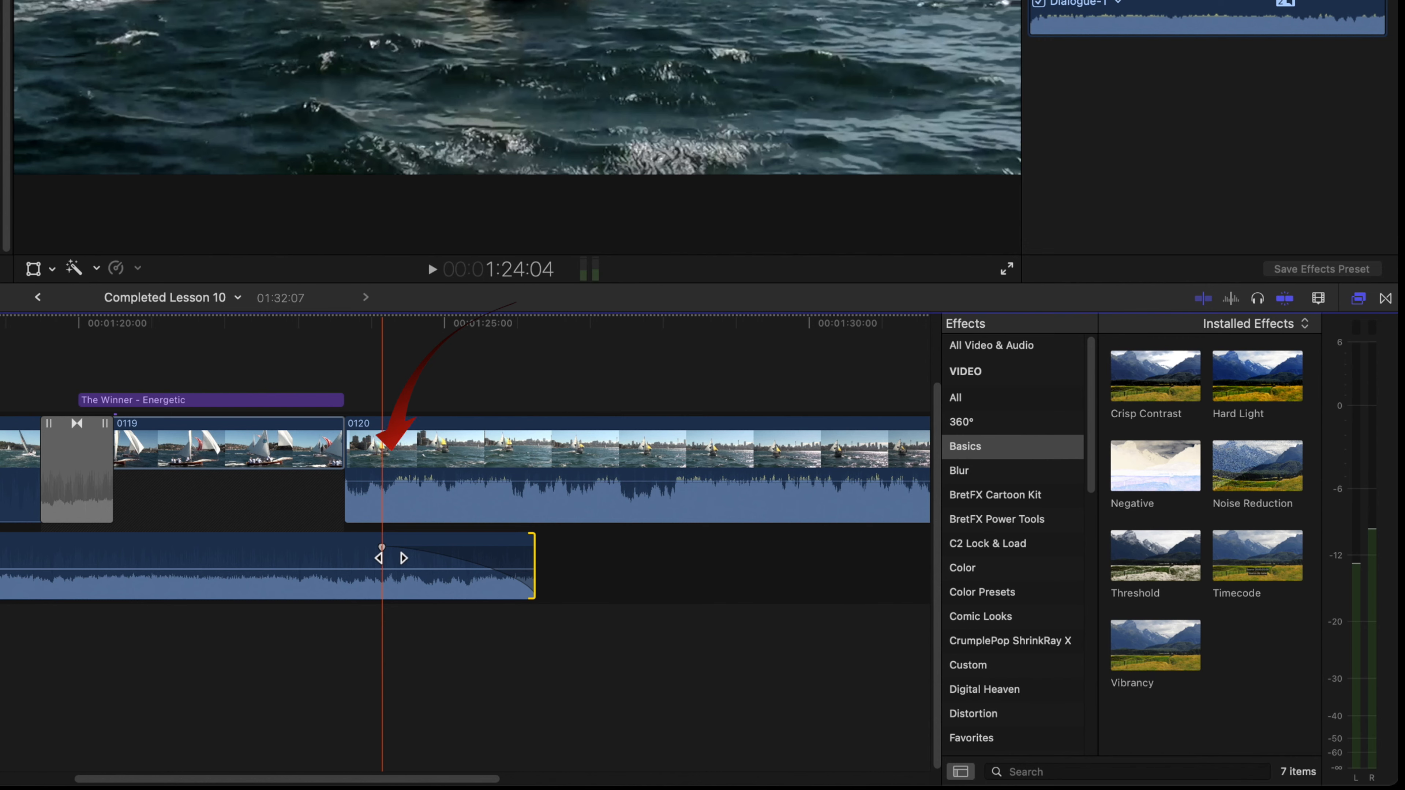
- Change the fade-out curve at the end of clip 0119's audio to -3dB
scroll(392, 559, left, 2)
right_click(407, 547)
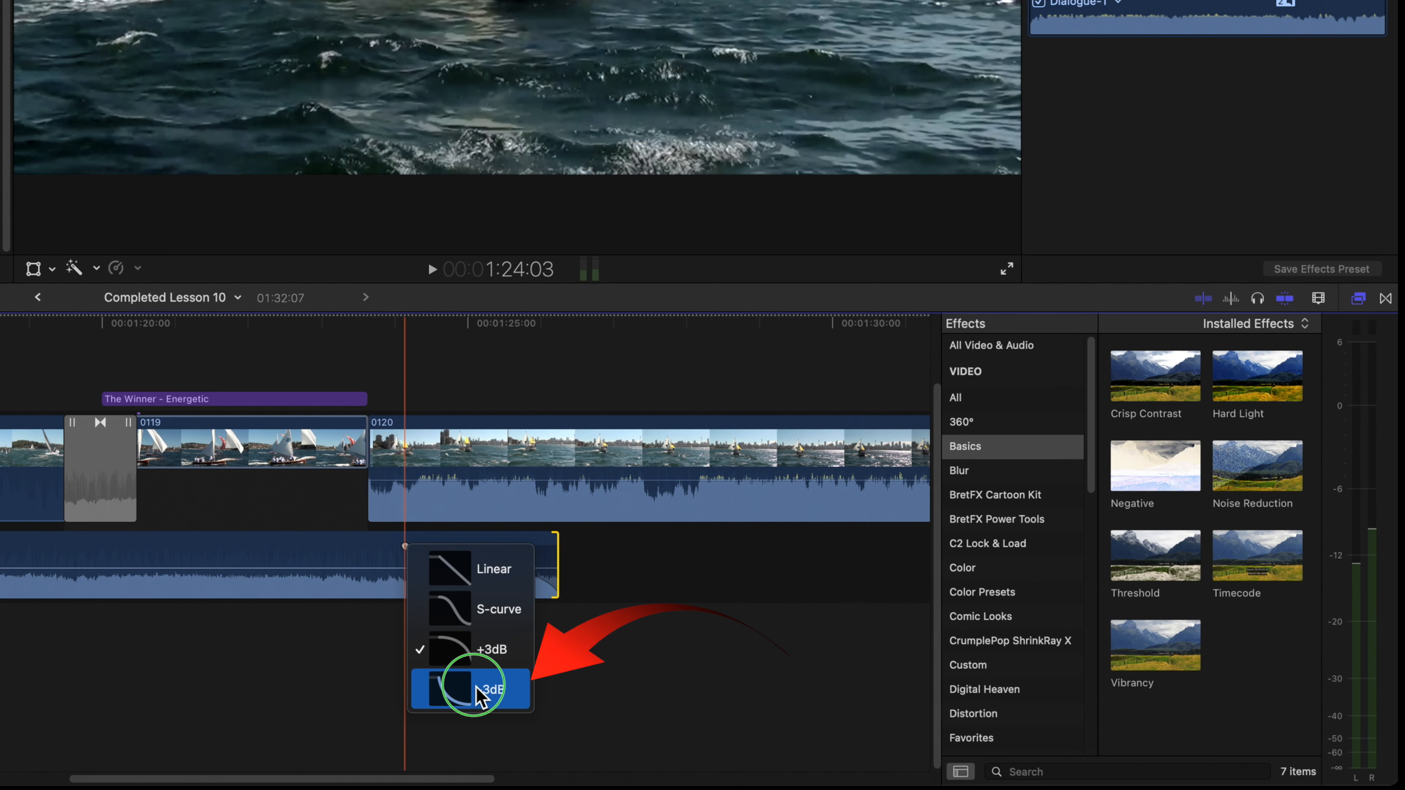
click(482, 696)
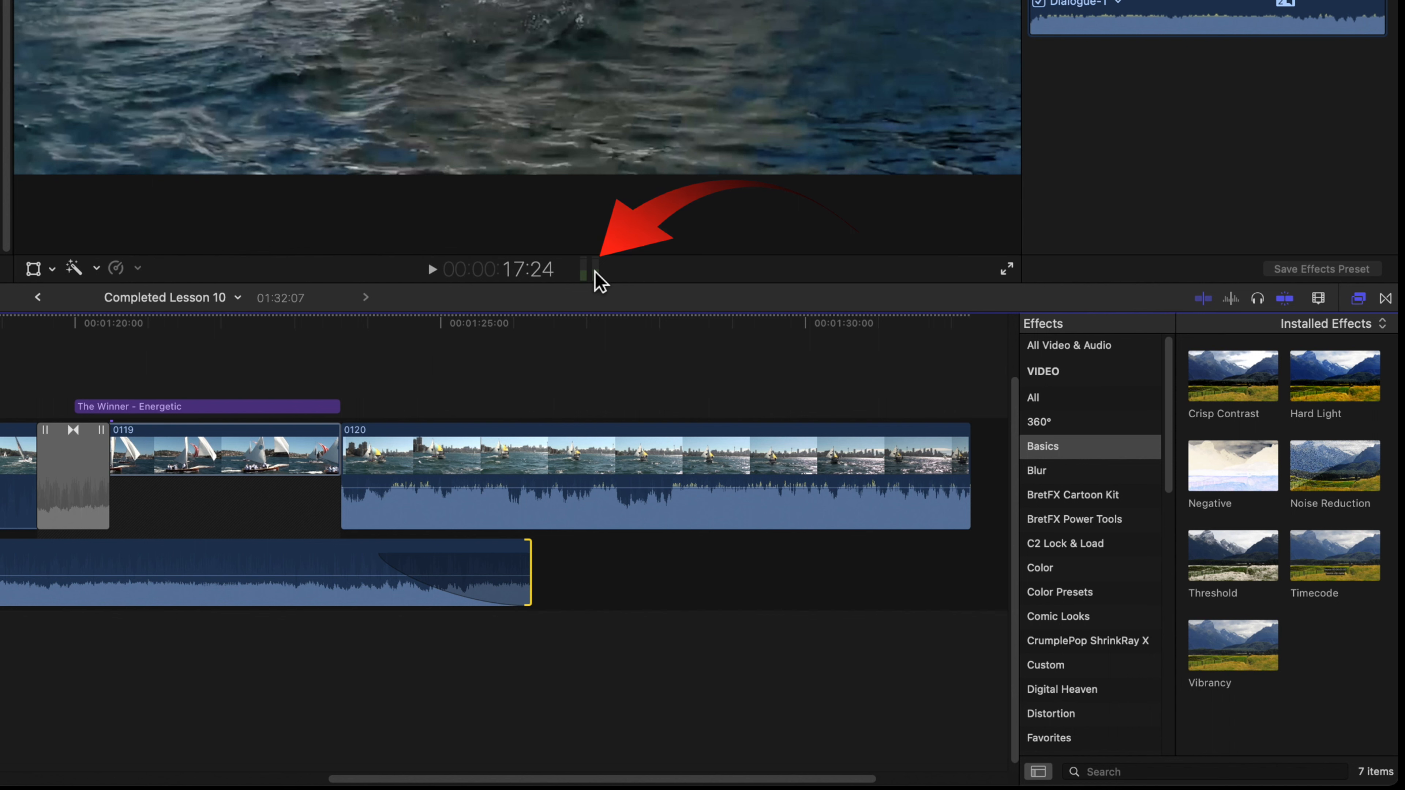
- Toggle the large audio meters beside the Effects browser, leave them shown, and adjust their width
click(595, 270)
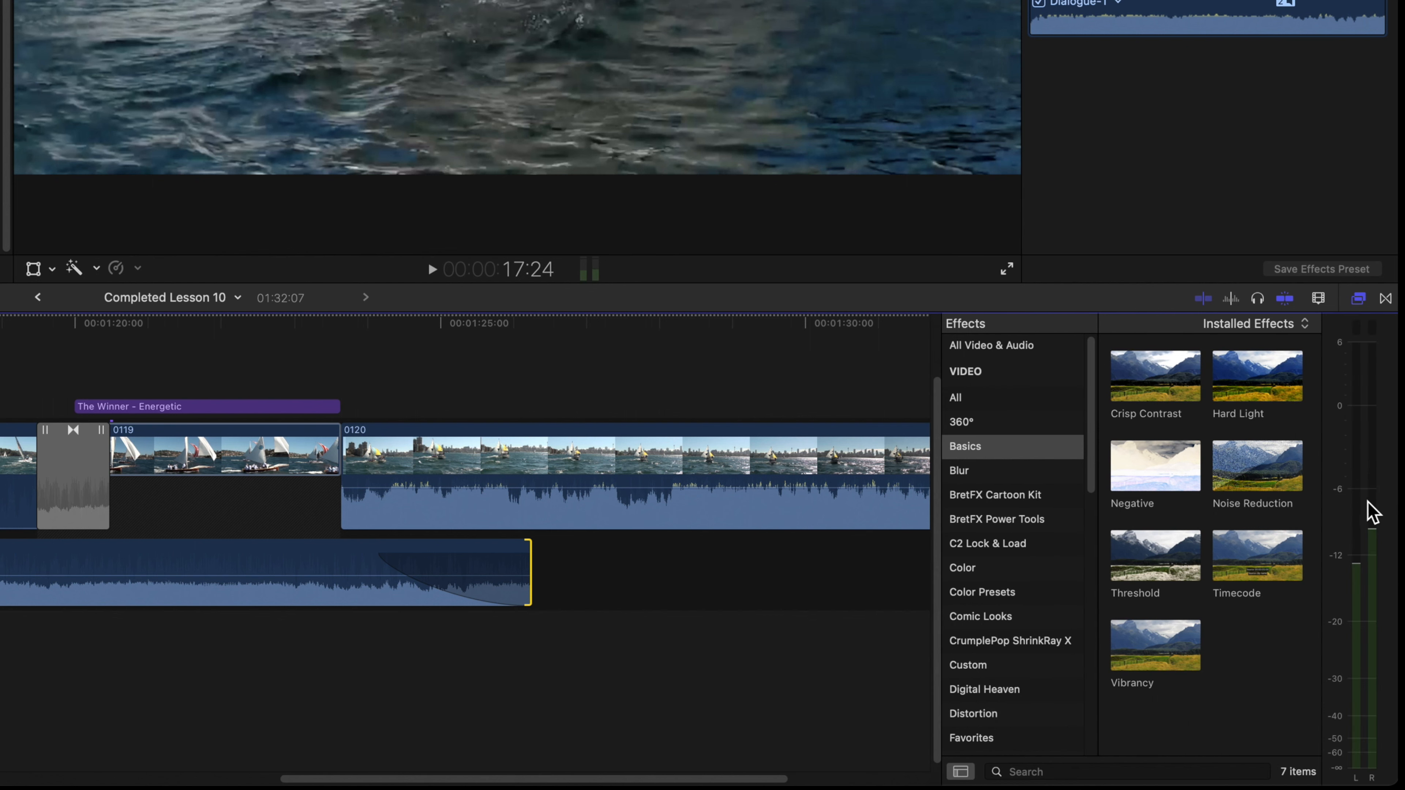
click(596, 271)
click(595, 271)
mouse_move(1324, 545)
mouse_down()
mouse_move(1248, 543)
mouse_move(1327, 544)
mouse_up()
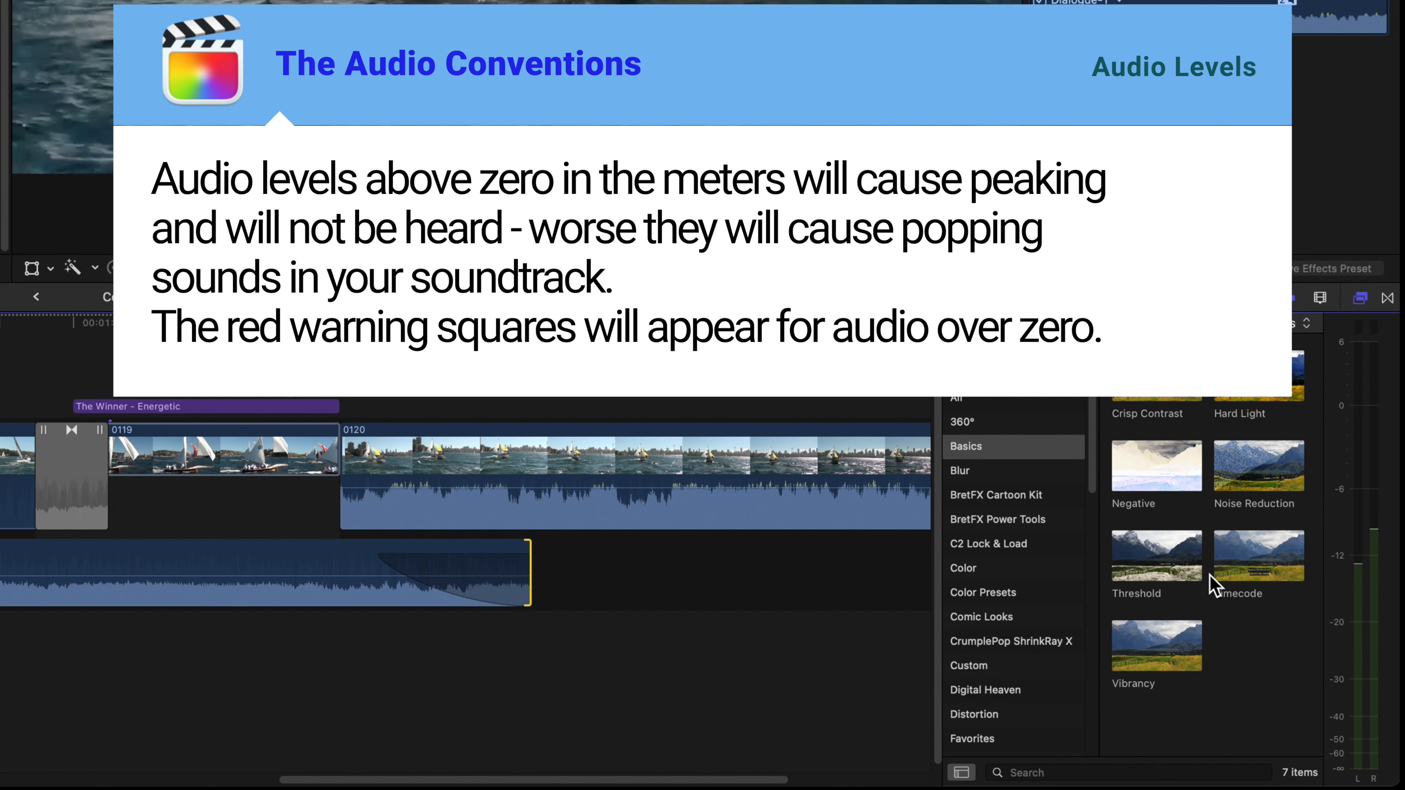
- Fit the whole project in the timeline and play it to check the levels on the audio meters
key(shift+z)
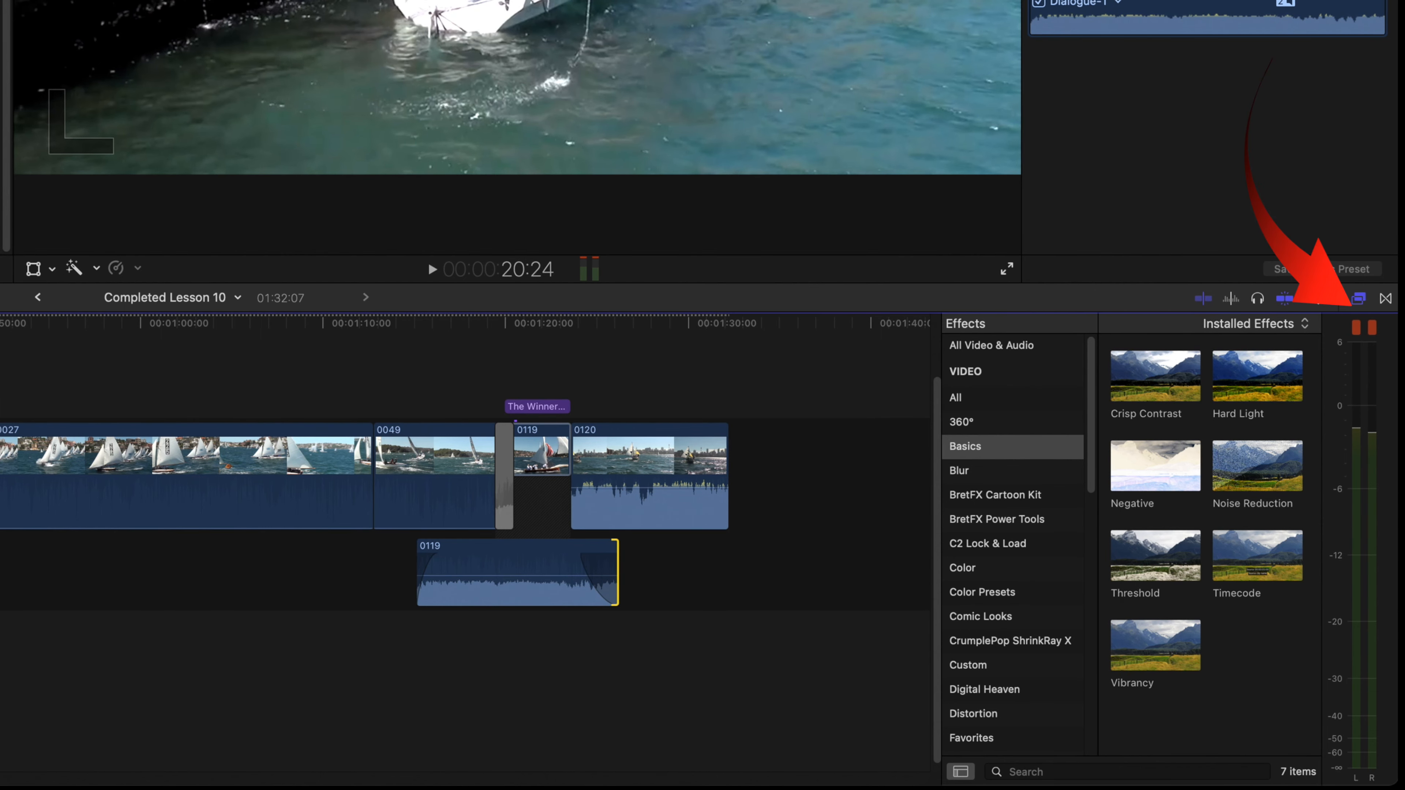
key(space)
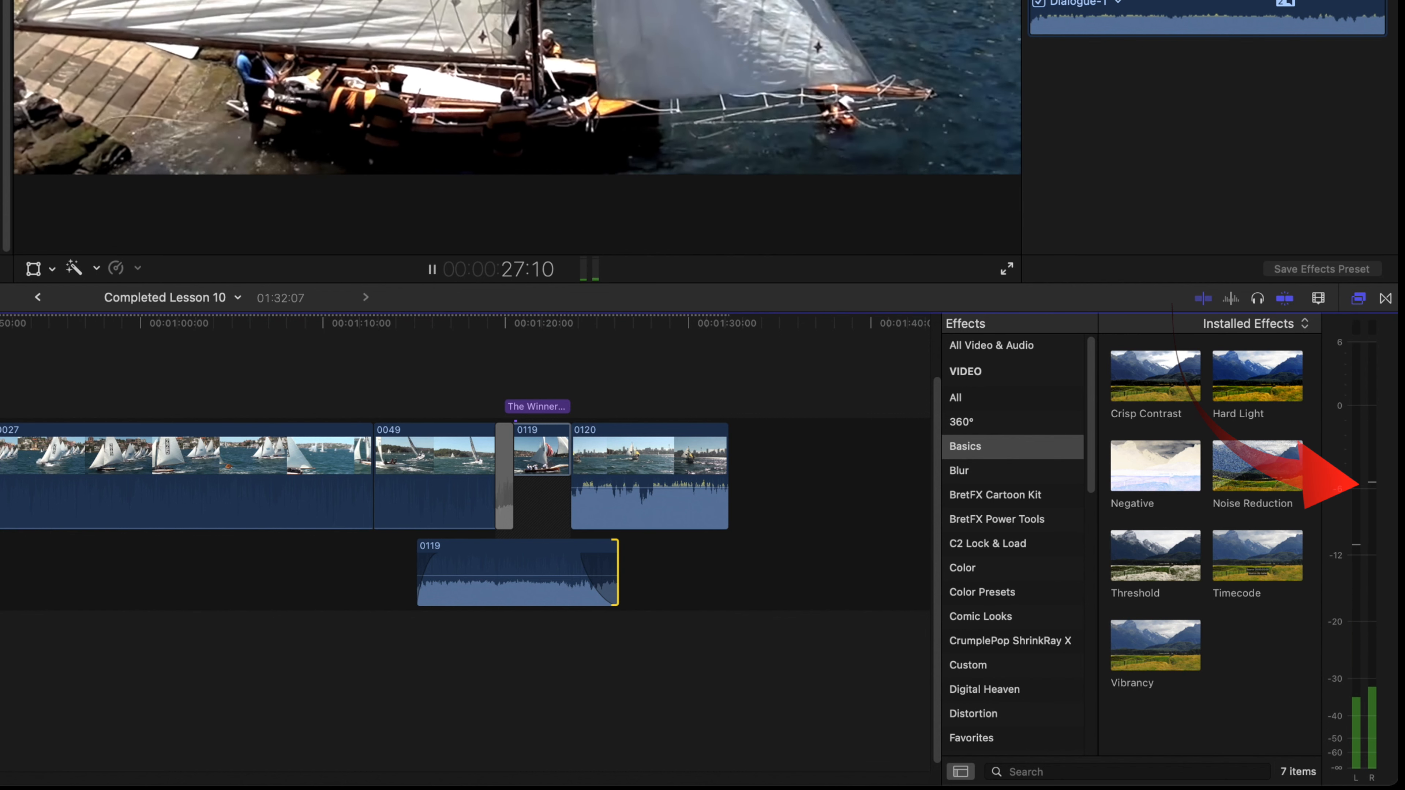
key(space)
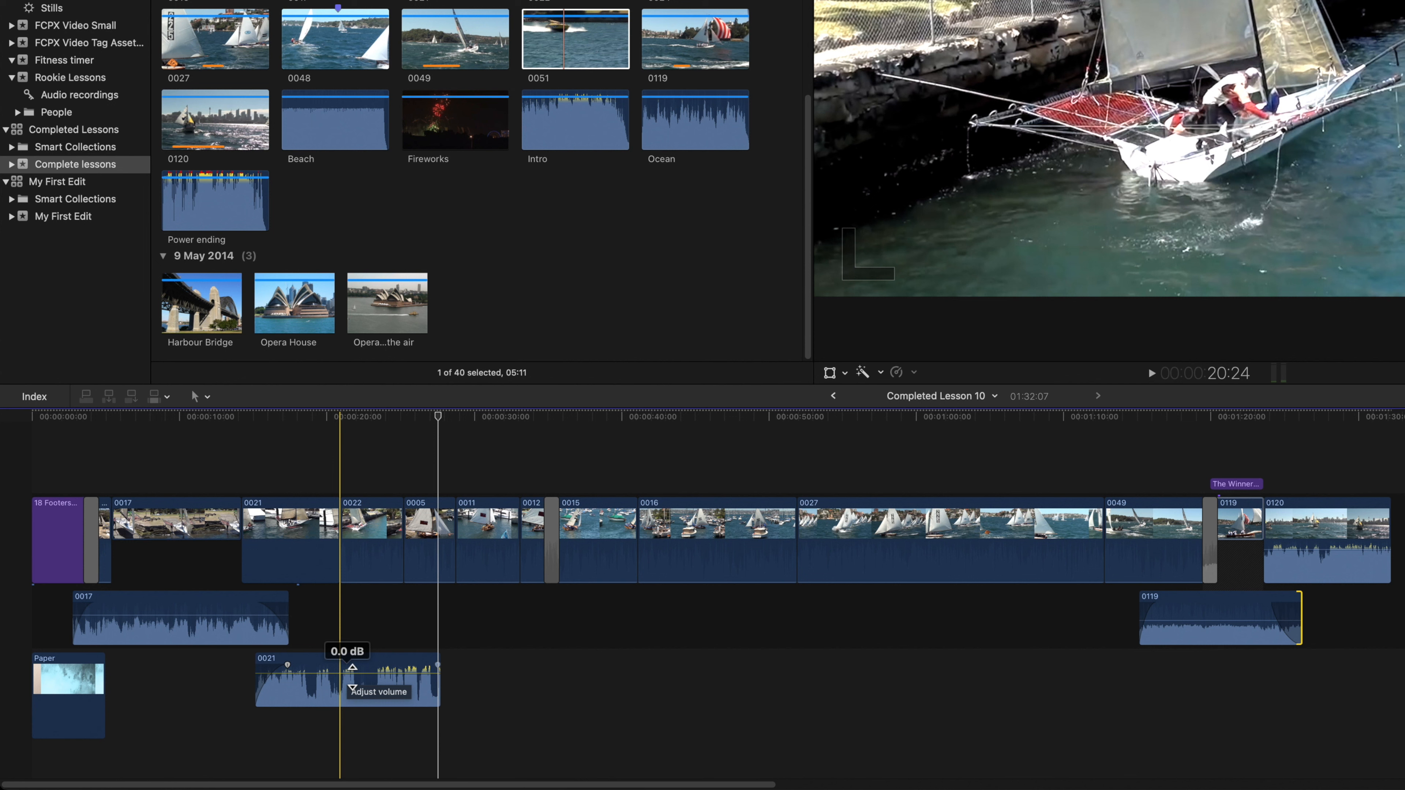
- Lower the volume of the detached 0021 audio enough to clear the yellow peaks from its waveform
click(575, 48)
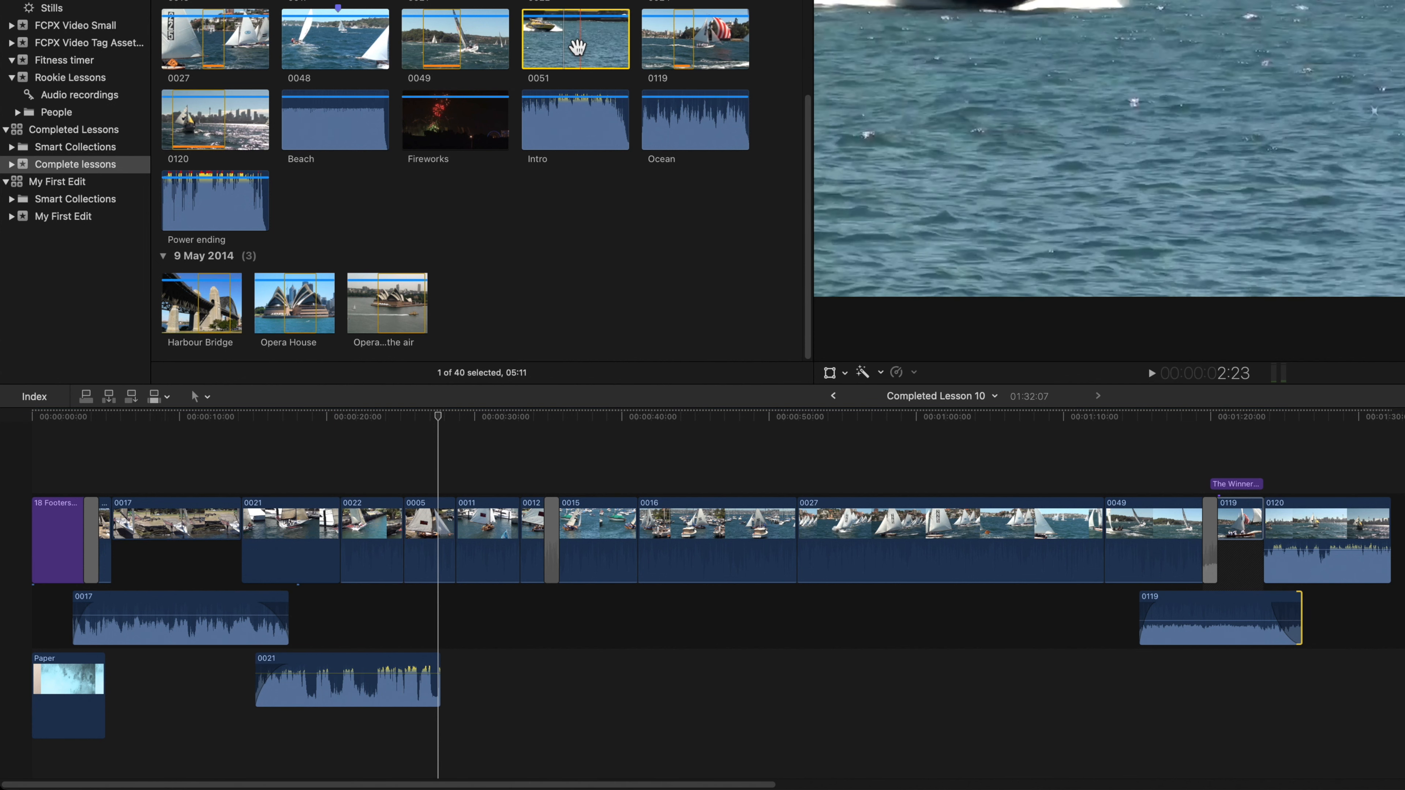
mouse_move(362, 674)
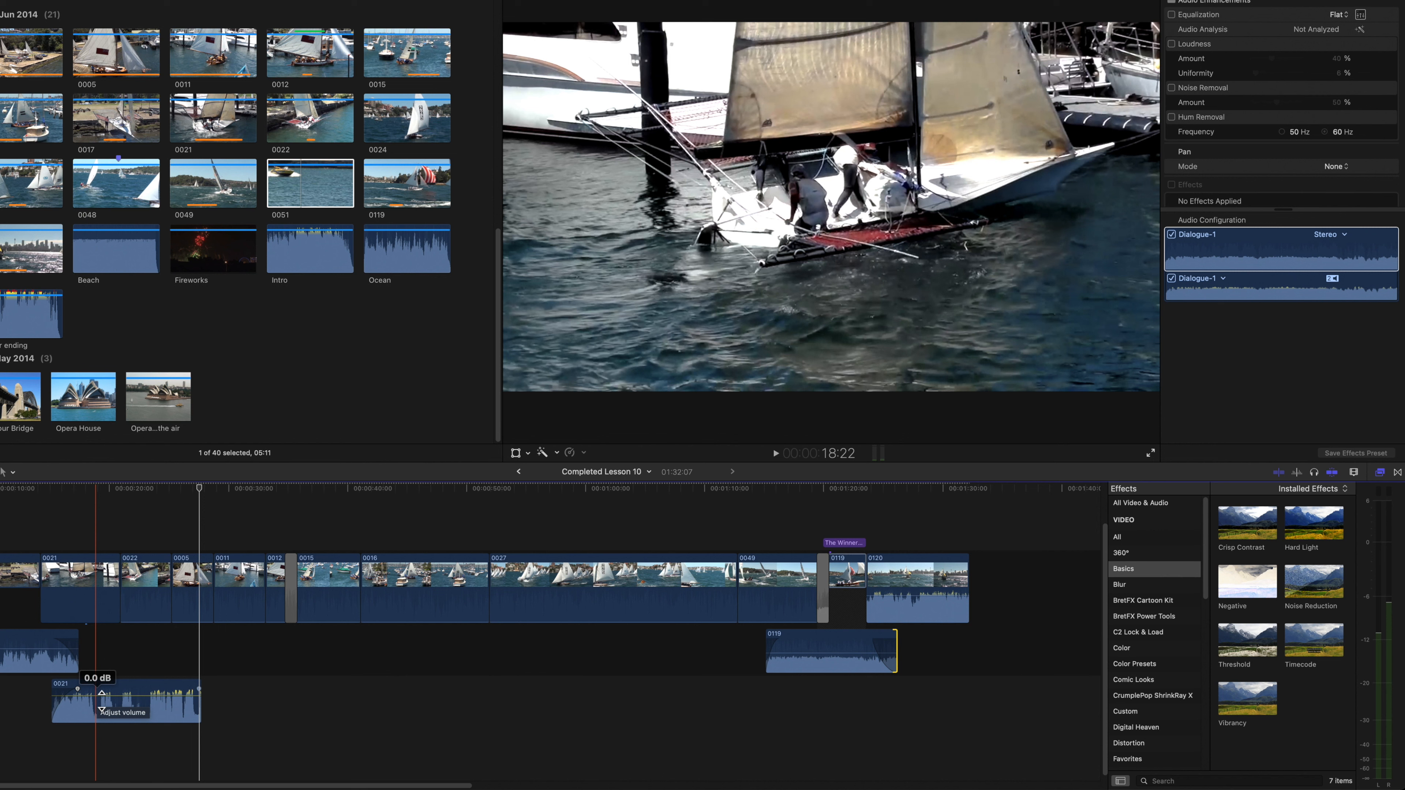
drag(102, 701, 98, 707)
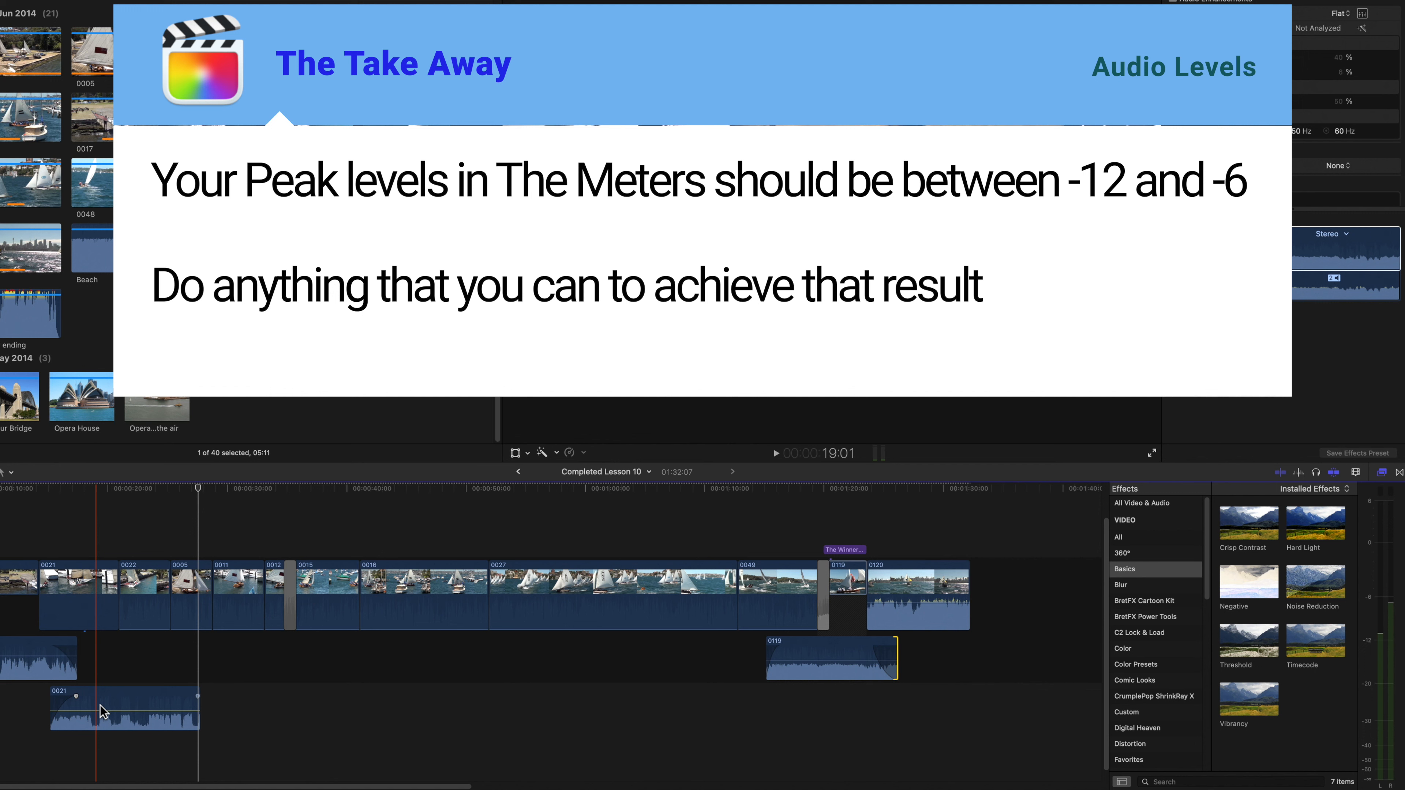
- Raise the detached 0021 audio to -4 dB, playing it between adjustments to check its peaks on the audio meters
key(space)
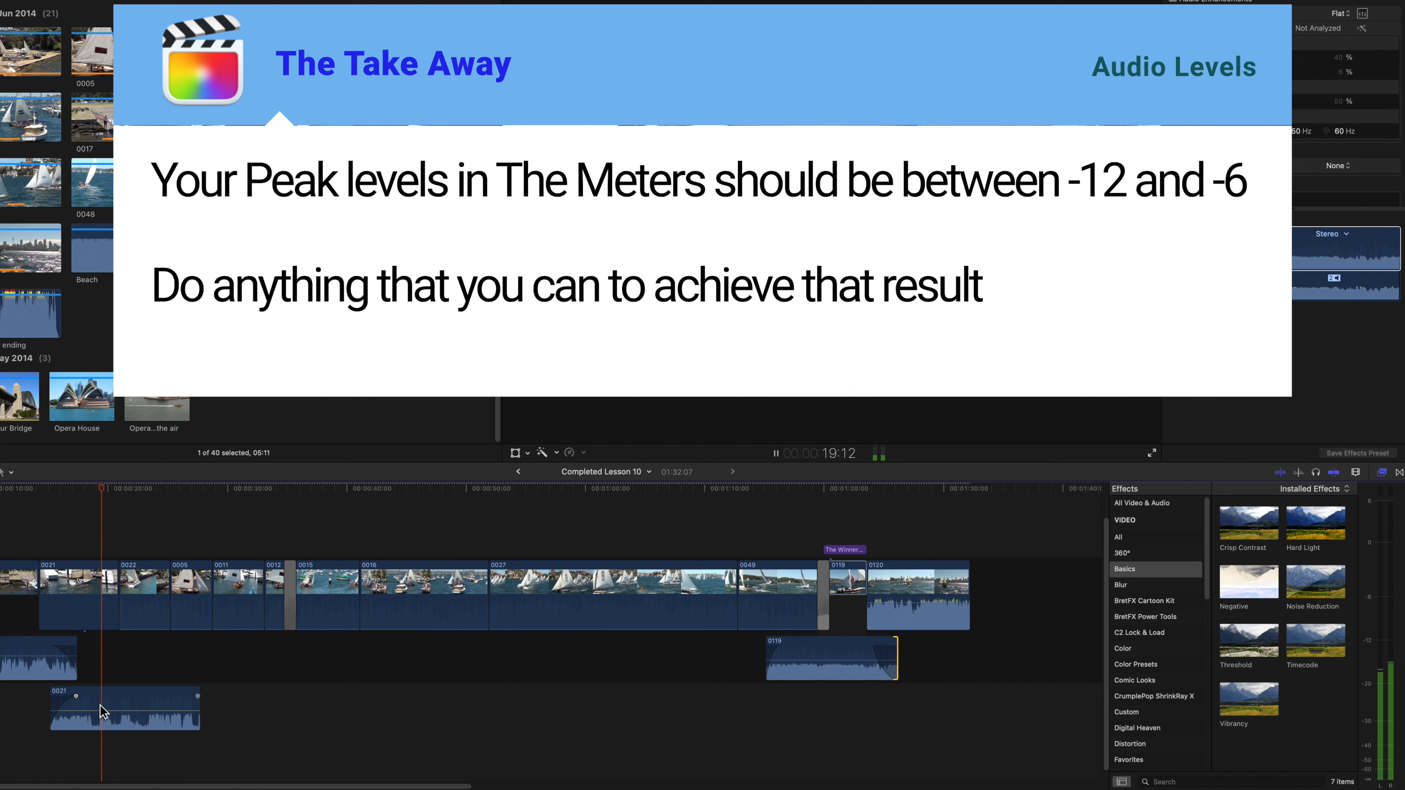
key(space)
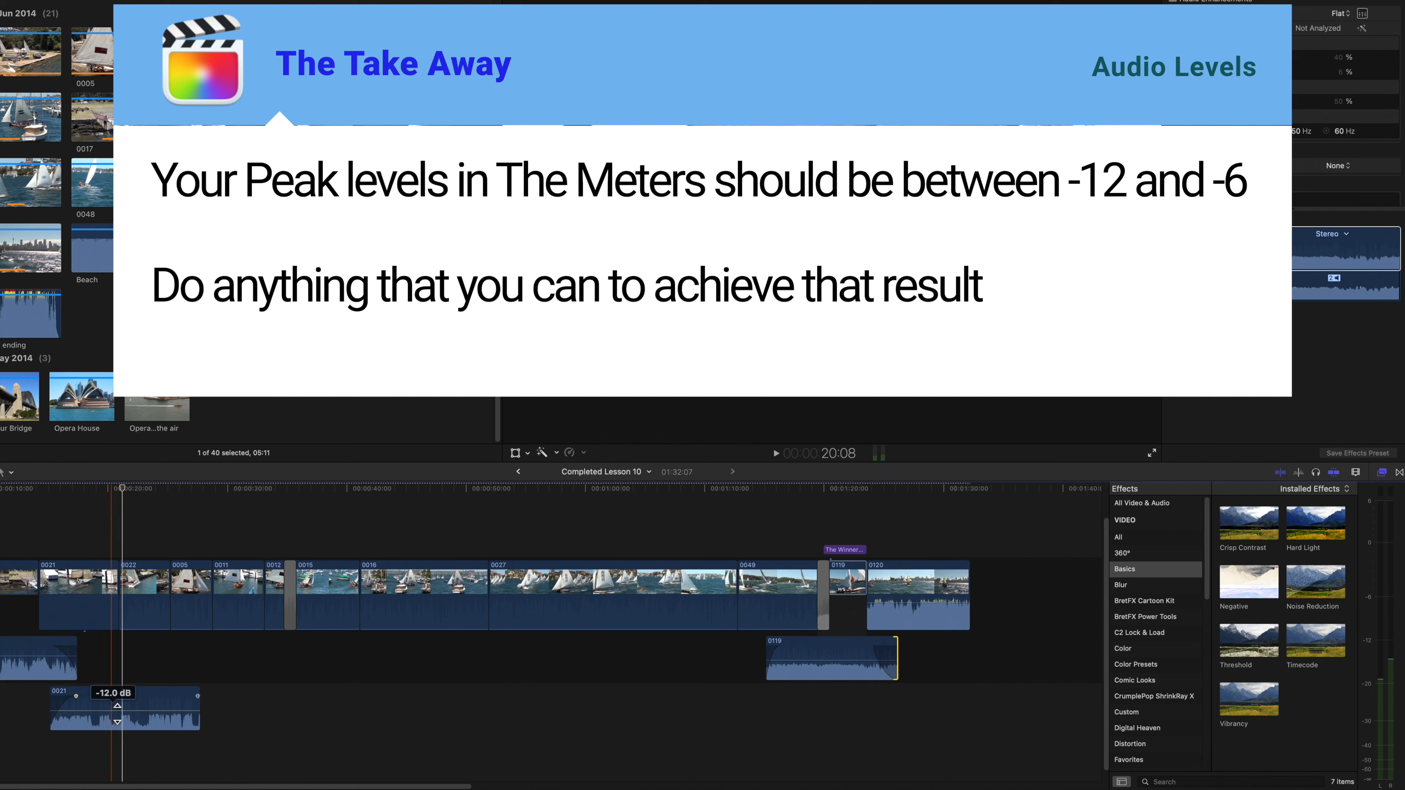
drag(121, 710, 121, 710)
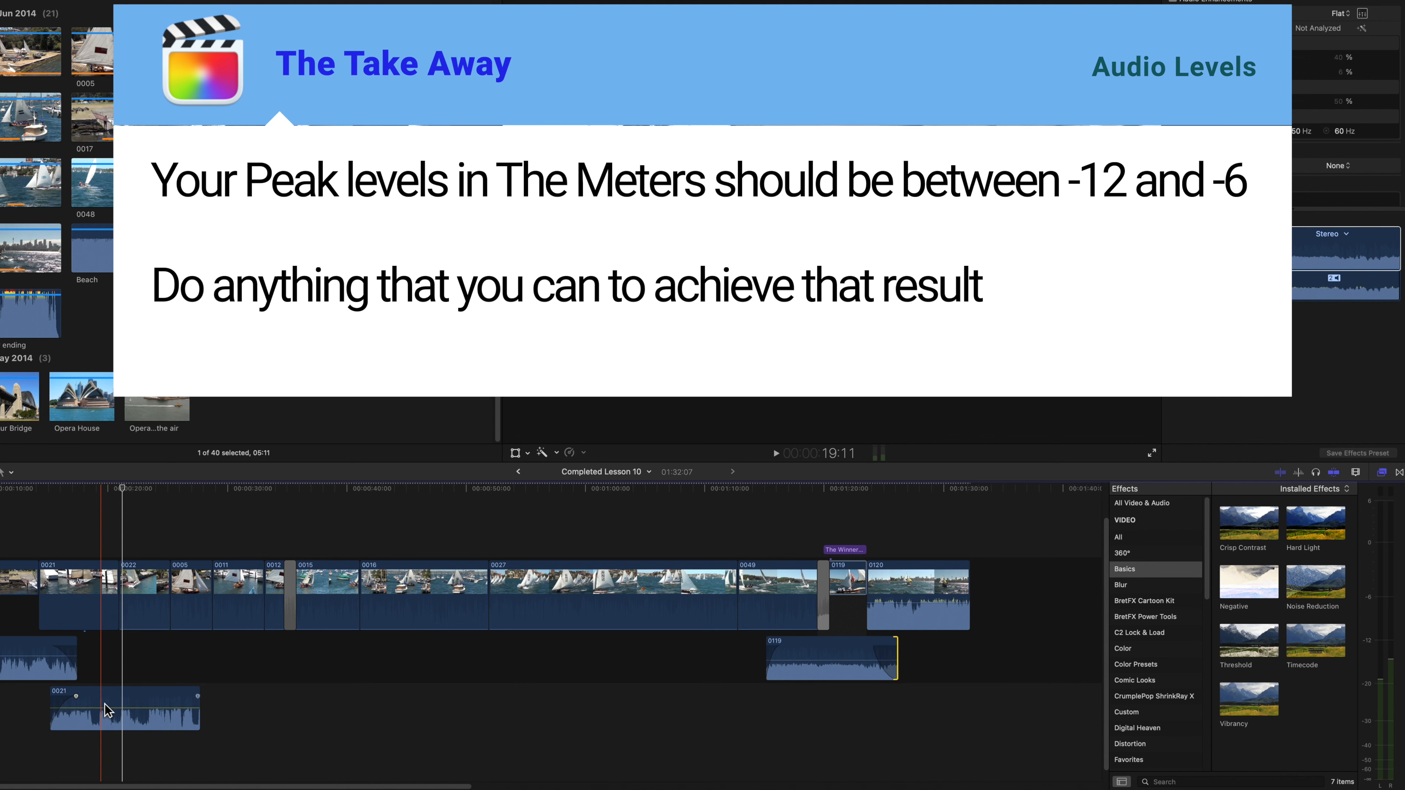
key(space)
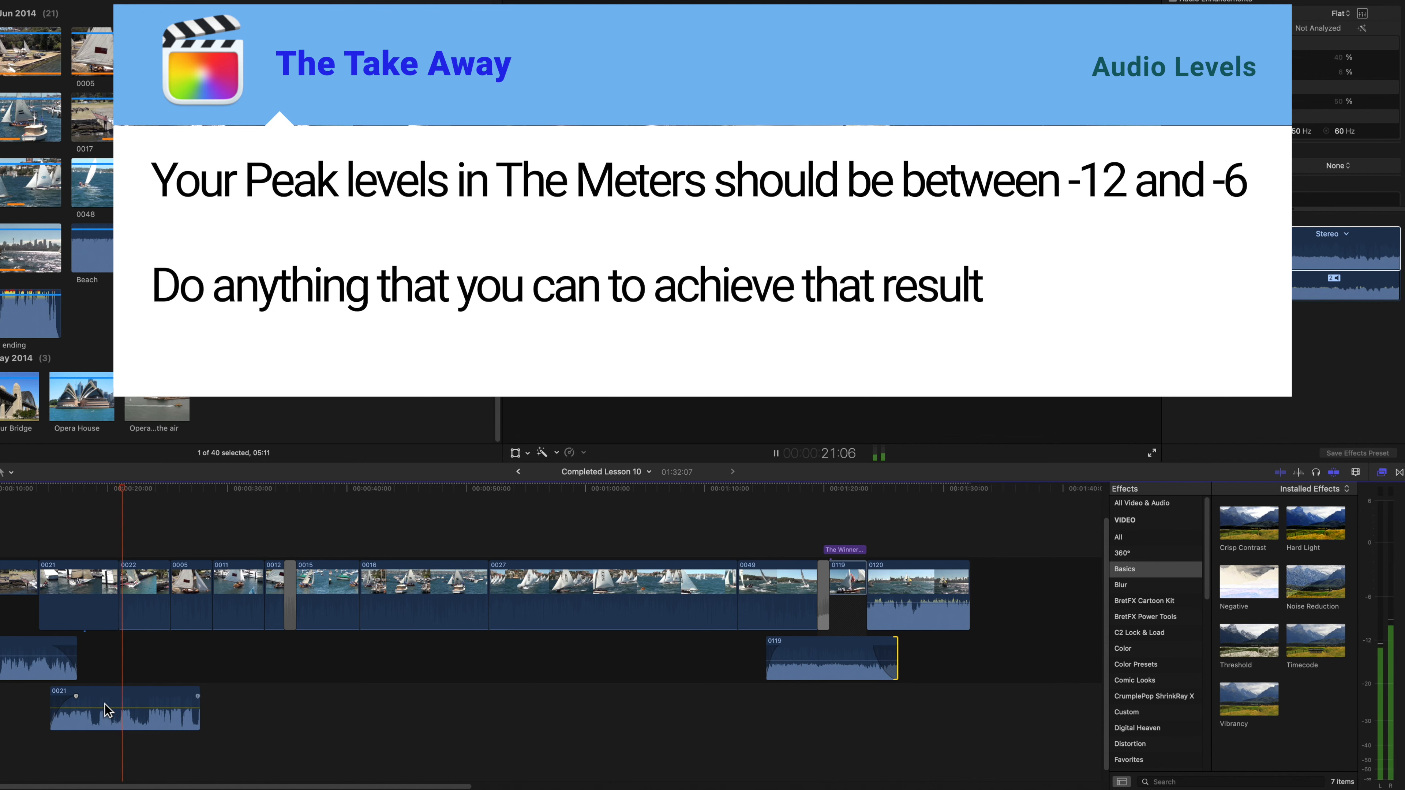
key(space)
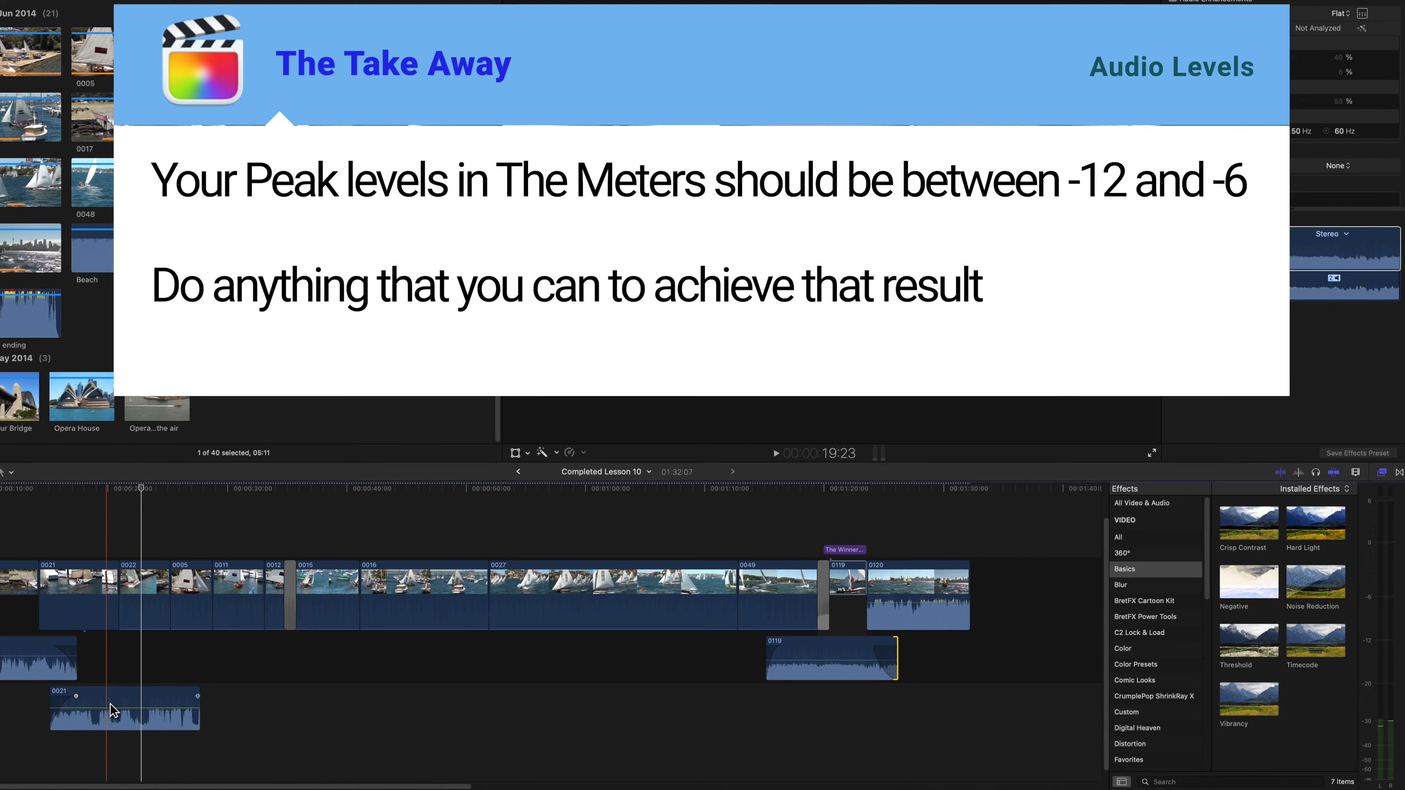
drag(107, 710, 108, 707)
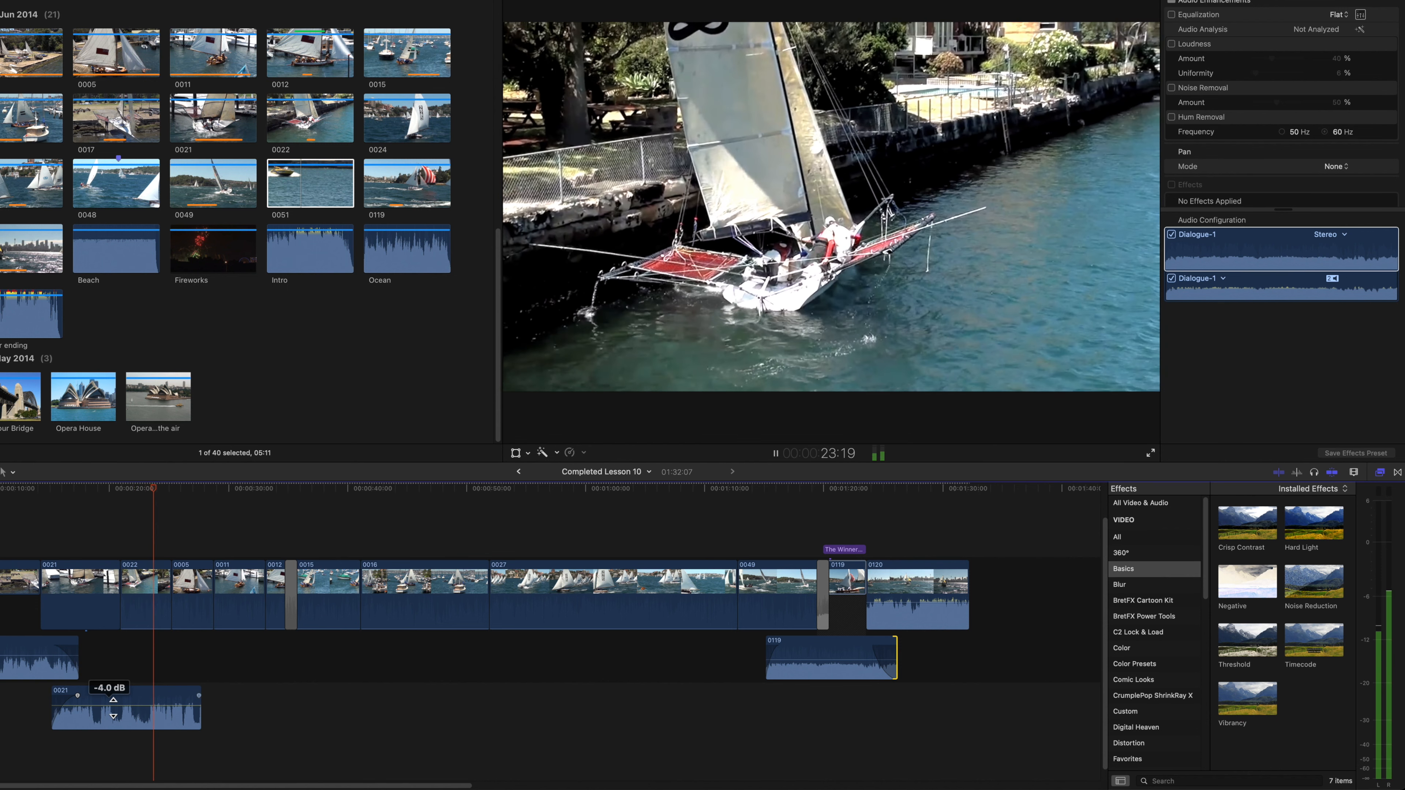
key(space)
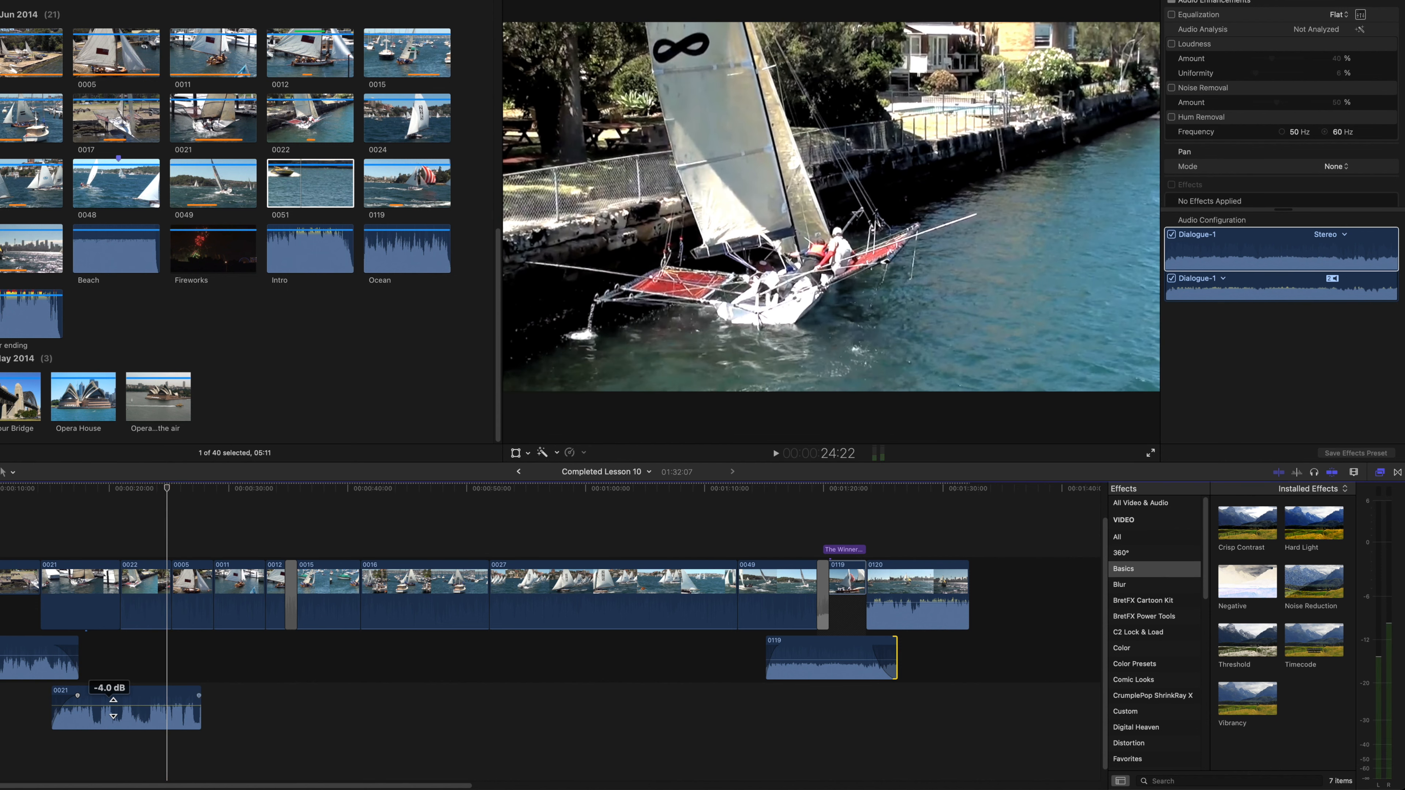
- Bring the overlapping 0017 and 0021 audio into closer view and activate the Range Selection tool
scroll(114, 709, right, 1)
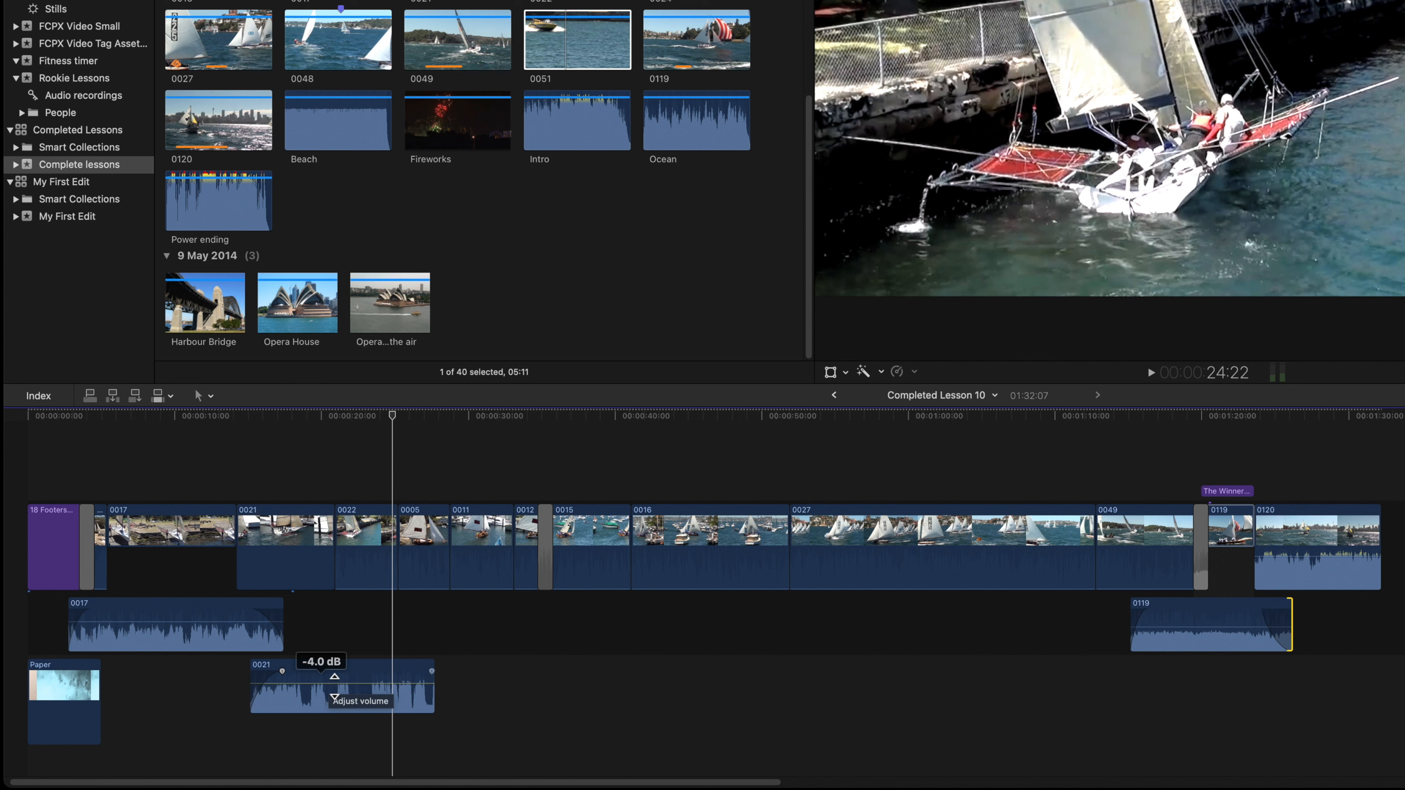
key(super+equal)
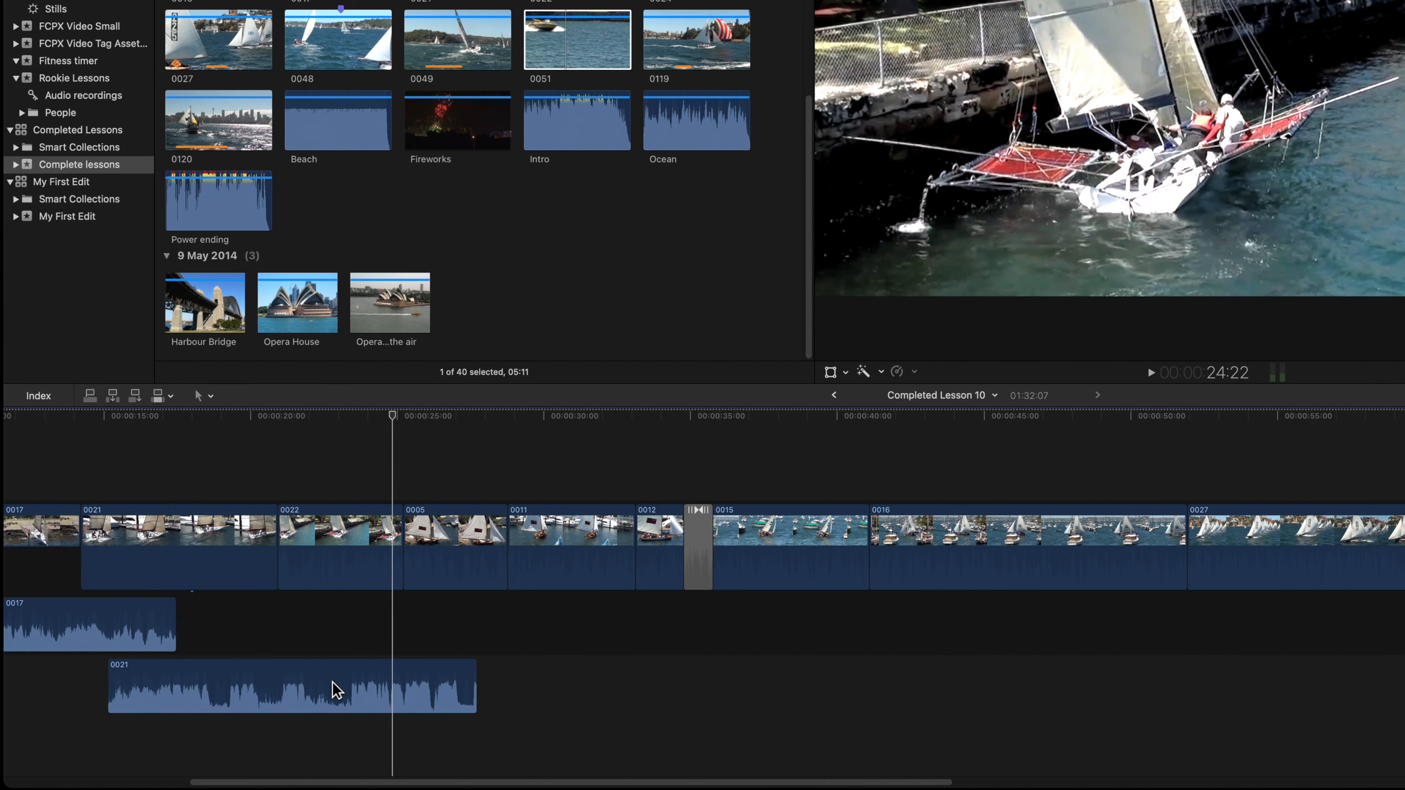
scroll(333, 686, left, 5)
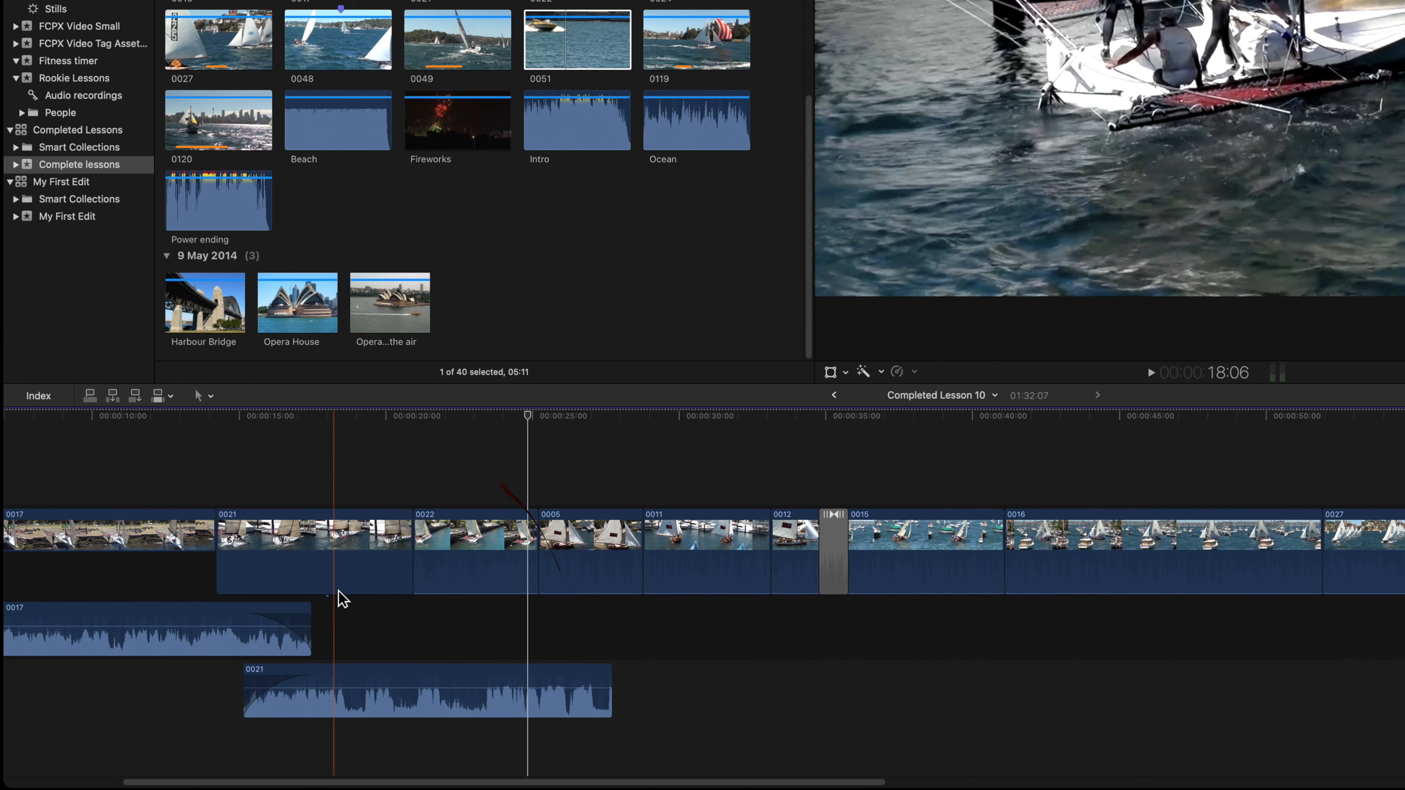
click(200, 396)
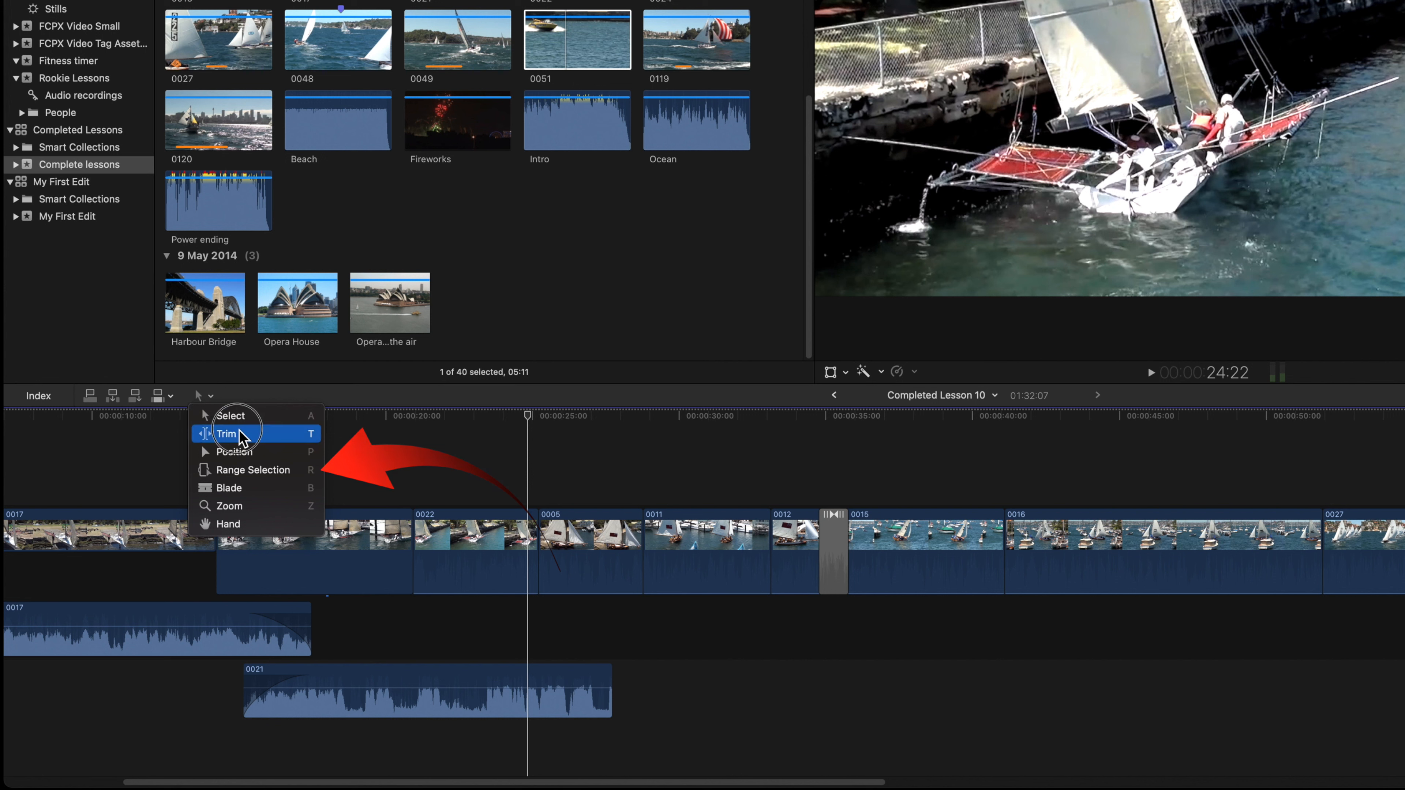
click(253, 470)
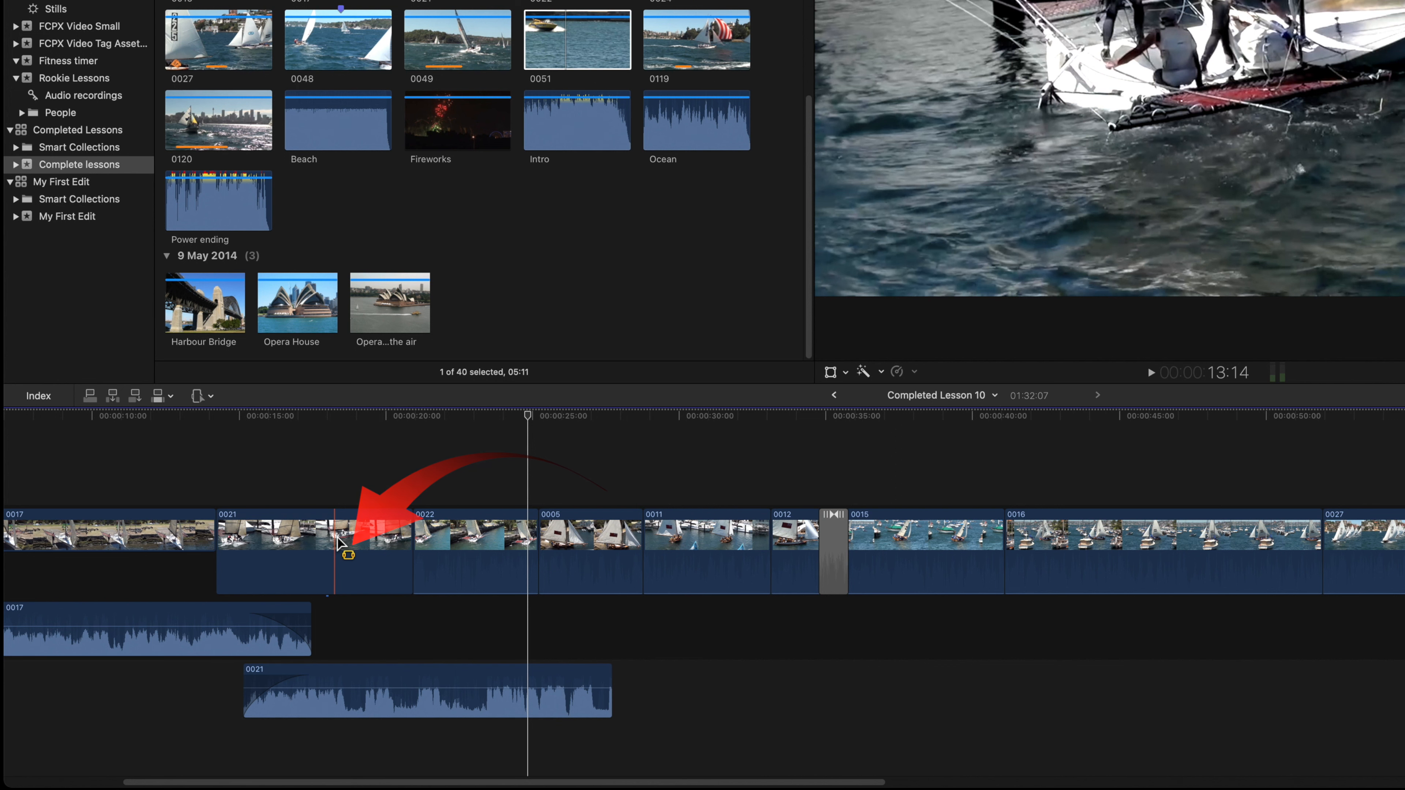
scroll(337, 543, right, 1)
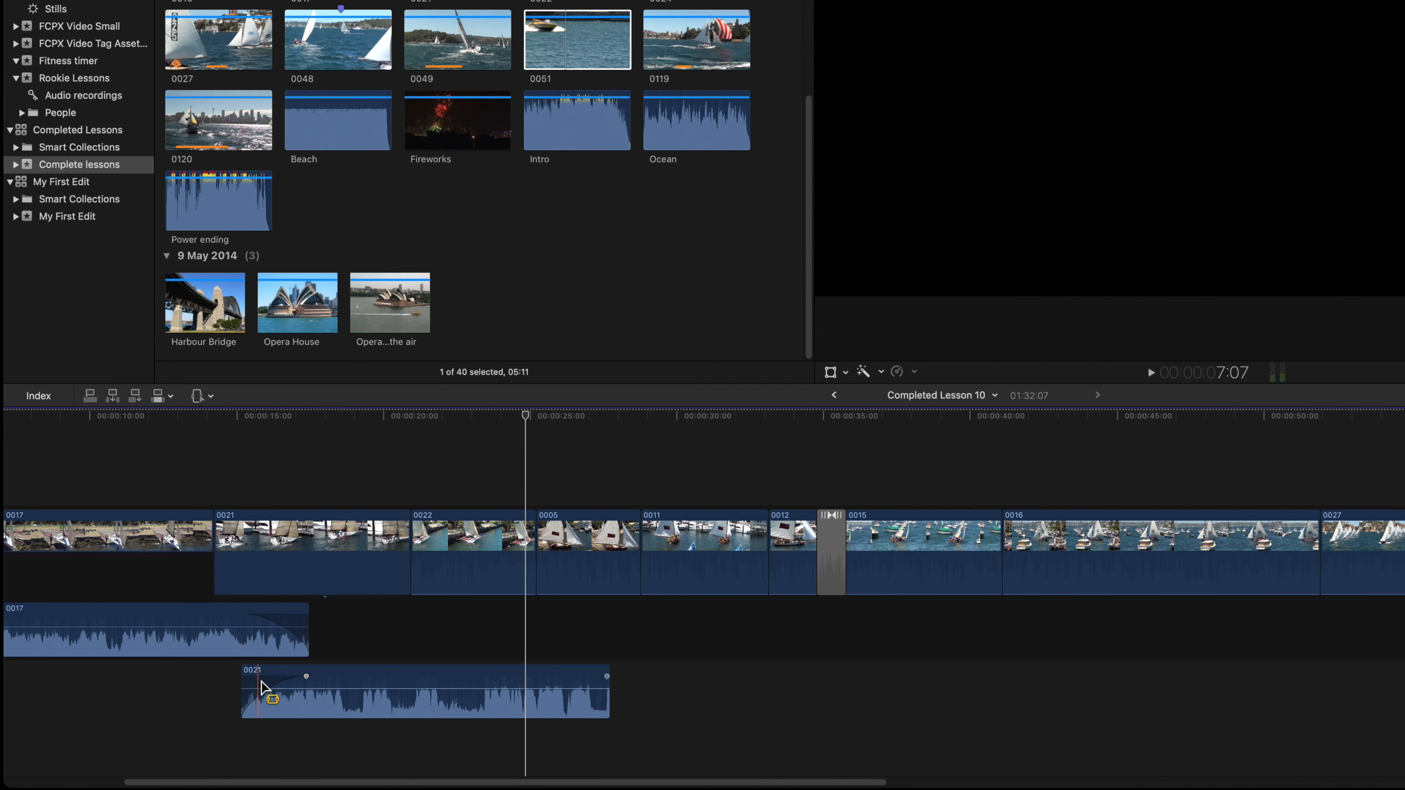
- Play the overlap of the 0017 and 0021 audio, then step the playhead back frame by frame to 15:01
key(space)
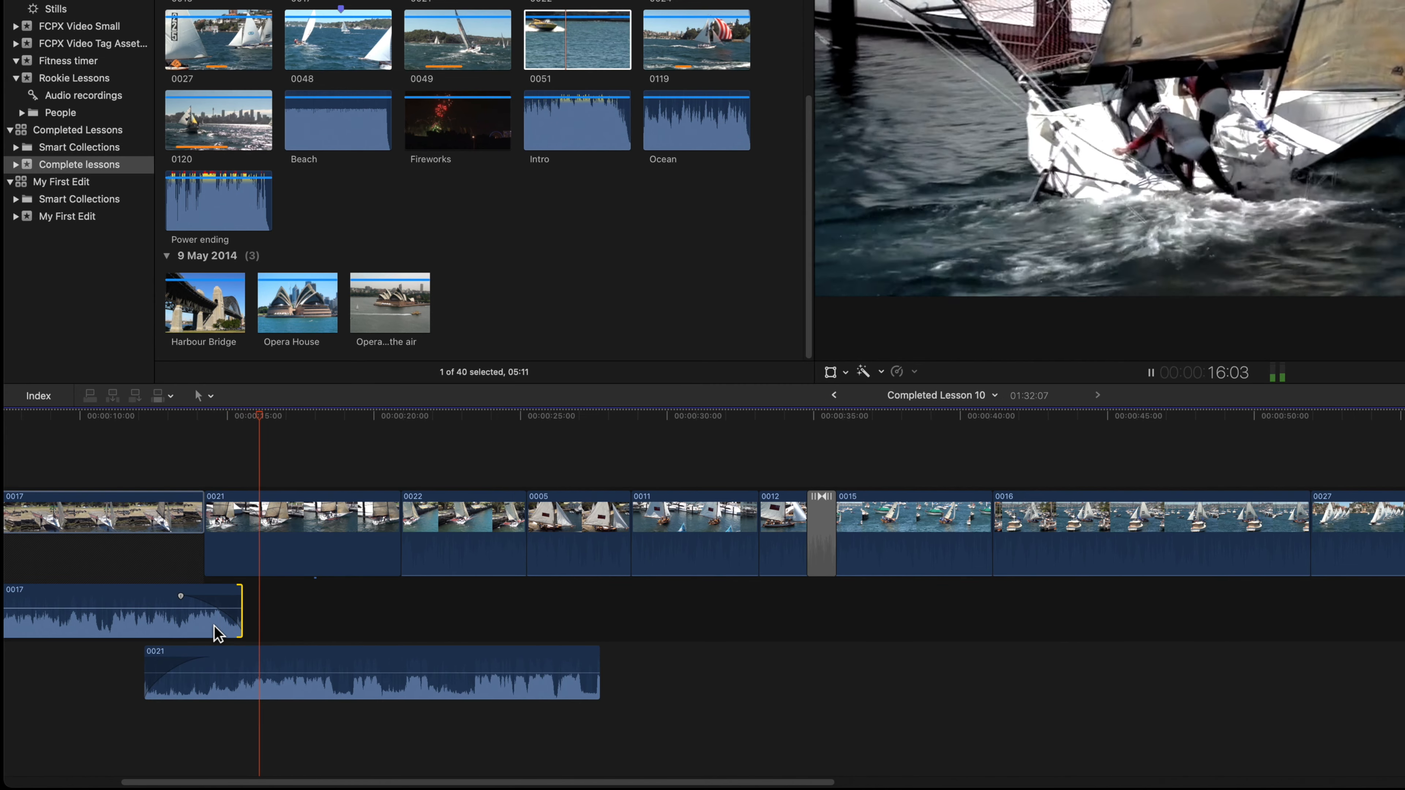
key(space)
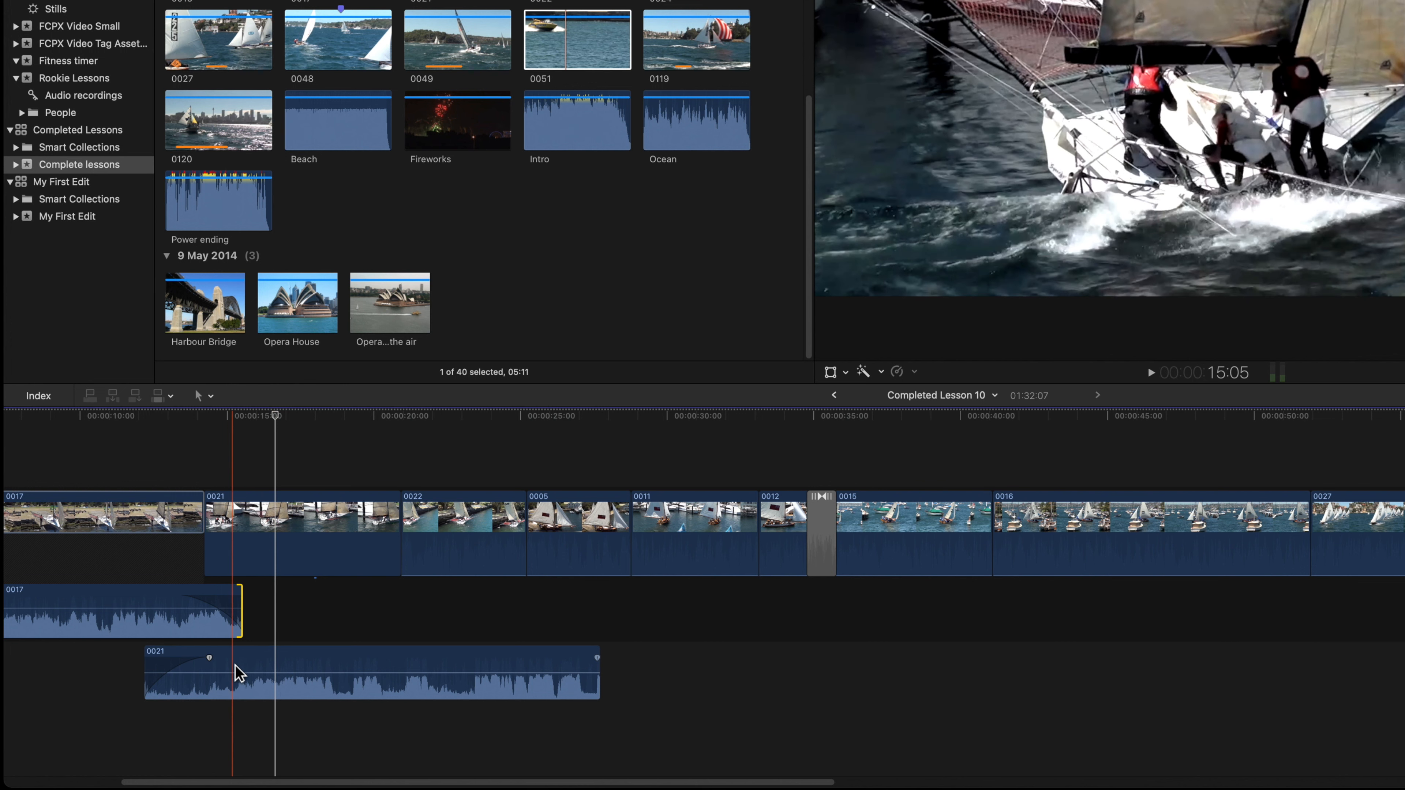
key(Left)
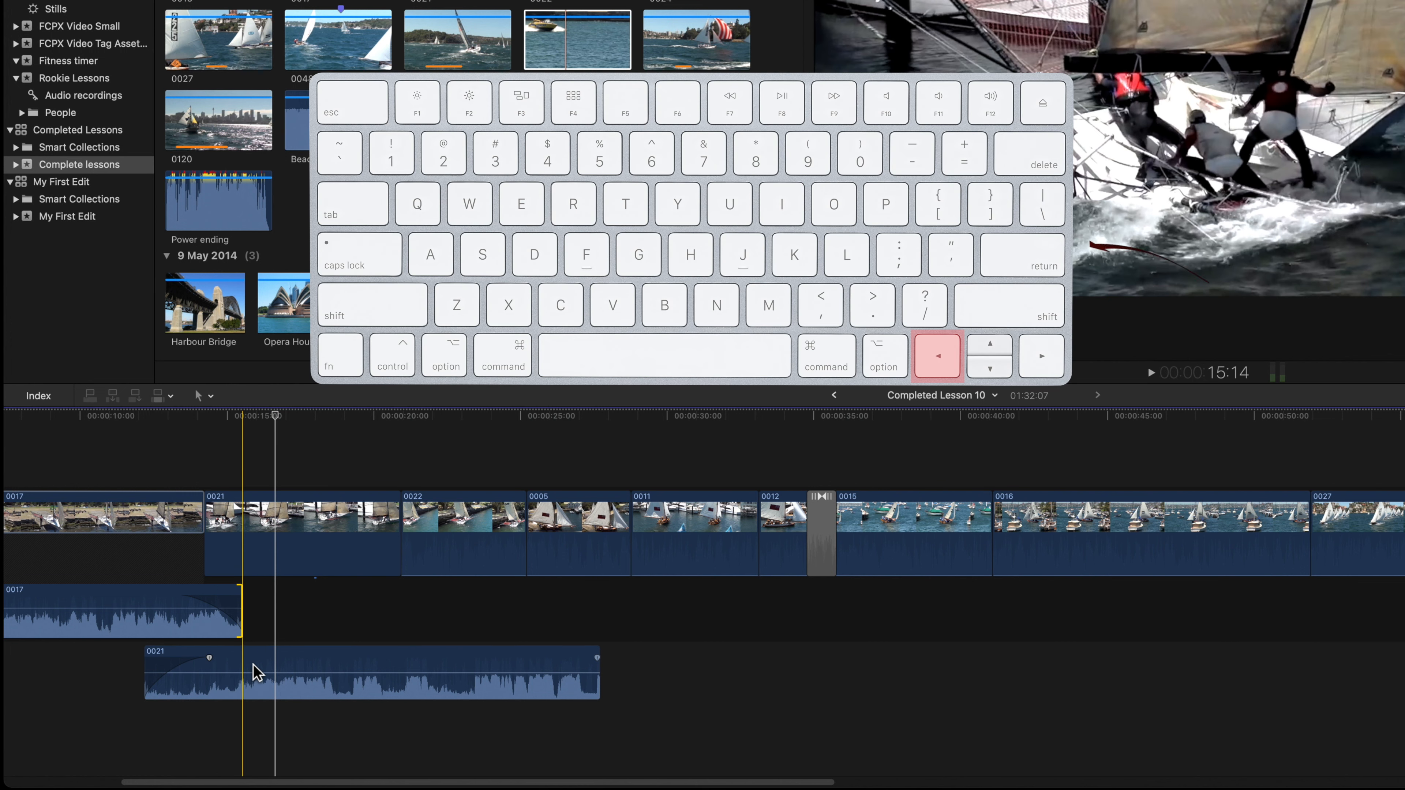
key(Left)
key(Left)
key(Left)
key(Left)
key(Left)
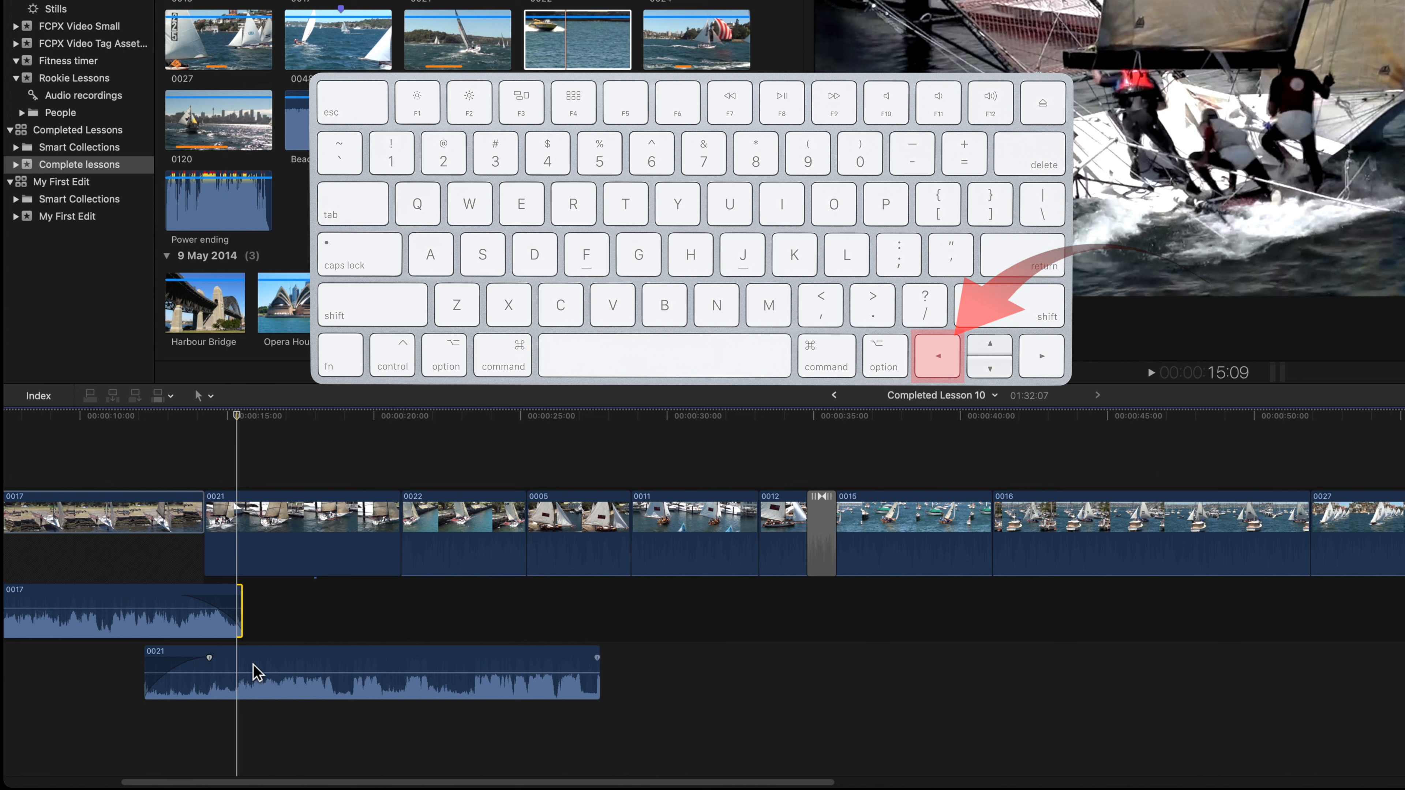
key(Left)
key(Left)
key(Left)
key(Left)
key(Left)
key(Left)
key(Left)
key(Left)
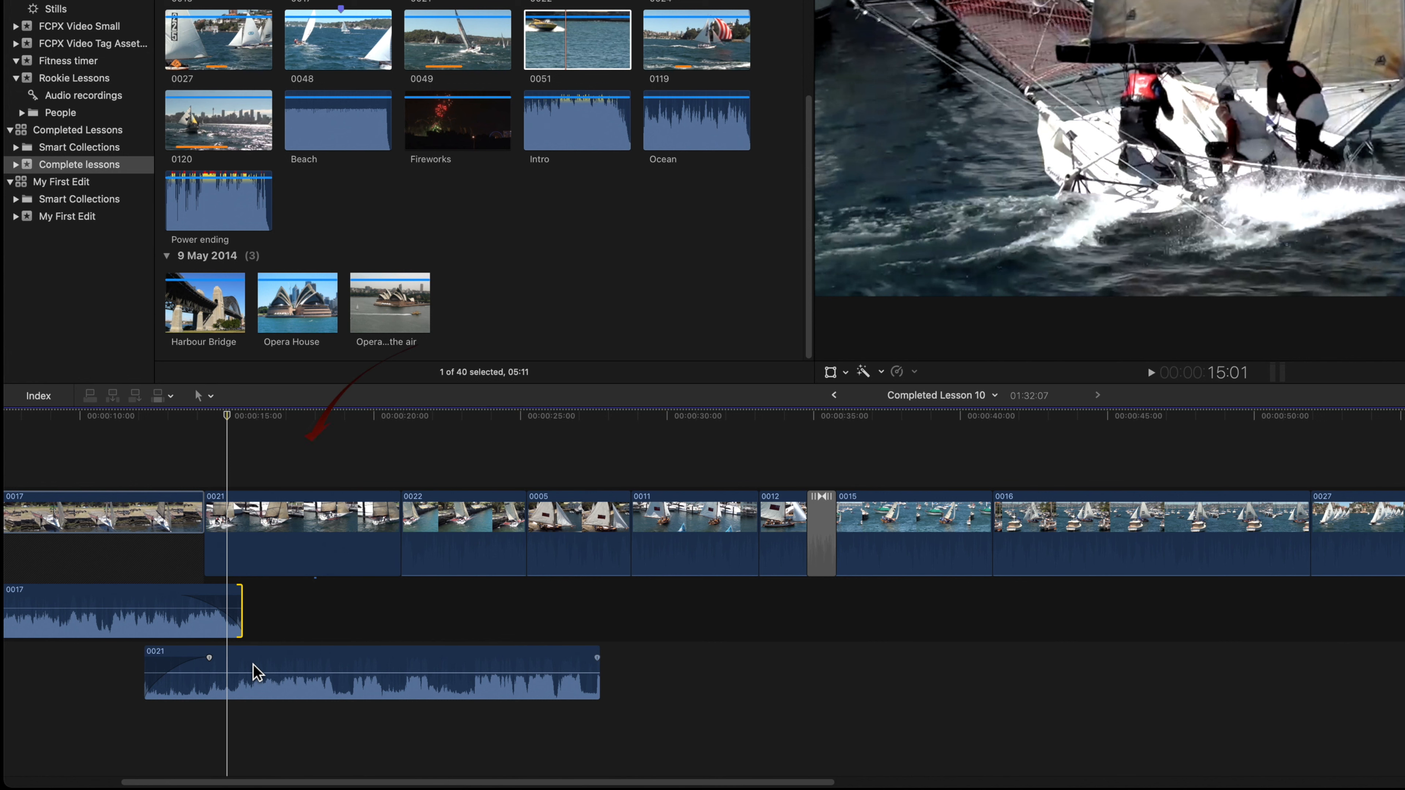
- Select about 3 seconds of the 0021 audio from the playhead, lower that range to -17 dB, and return to the Select tool
click(227, 665)
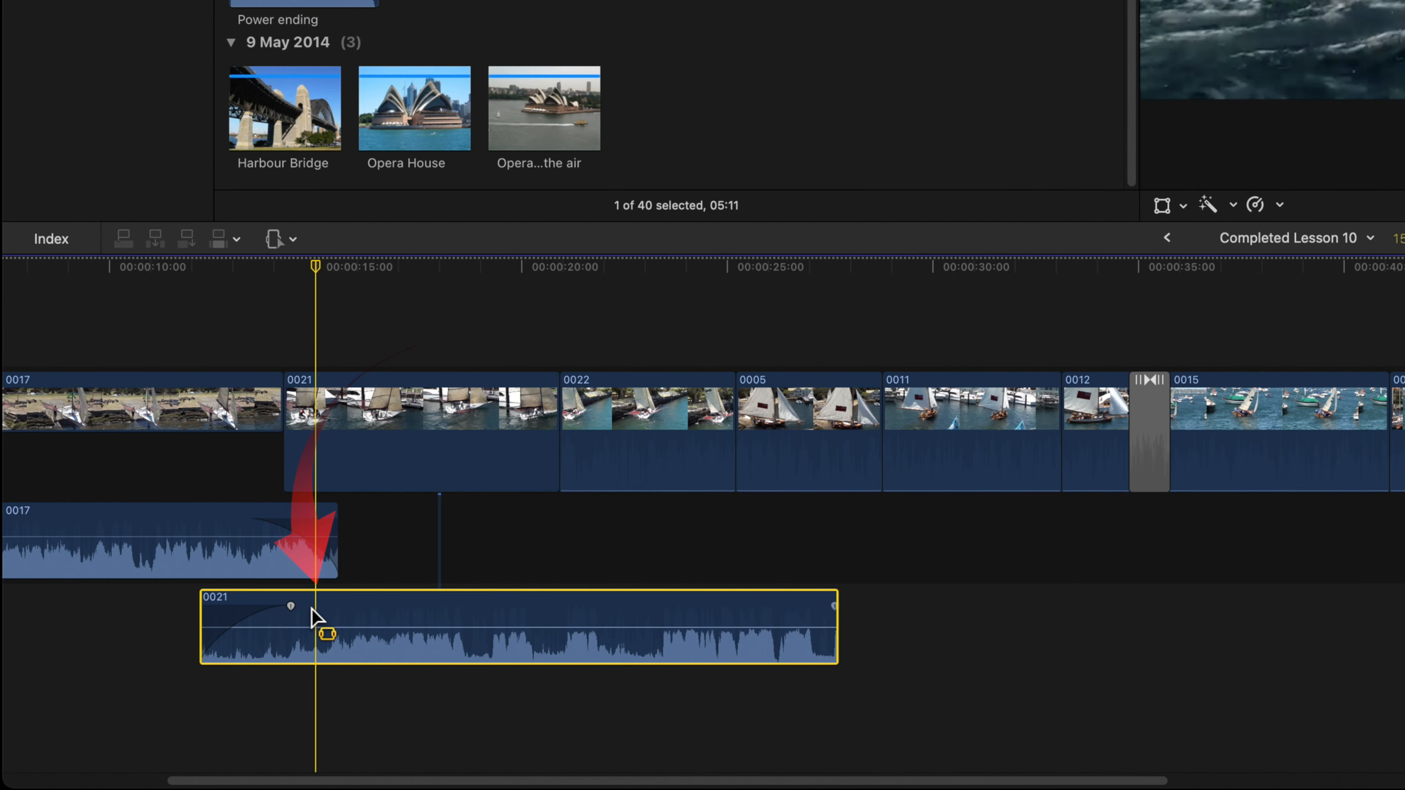
drag(311, 608, 444, 625)
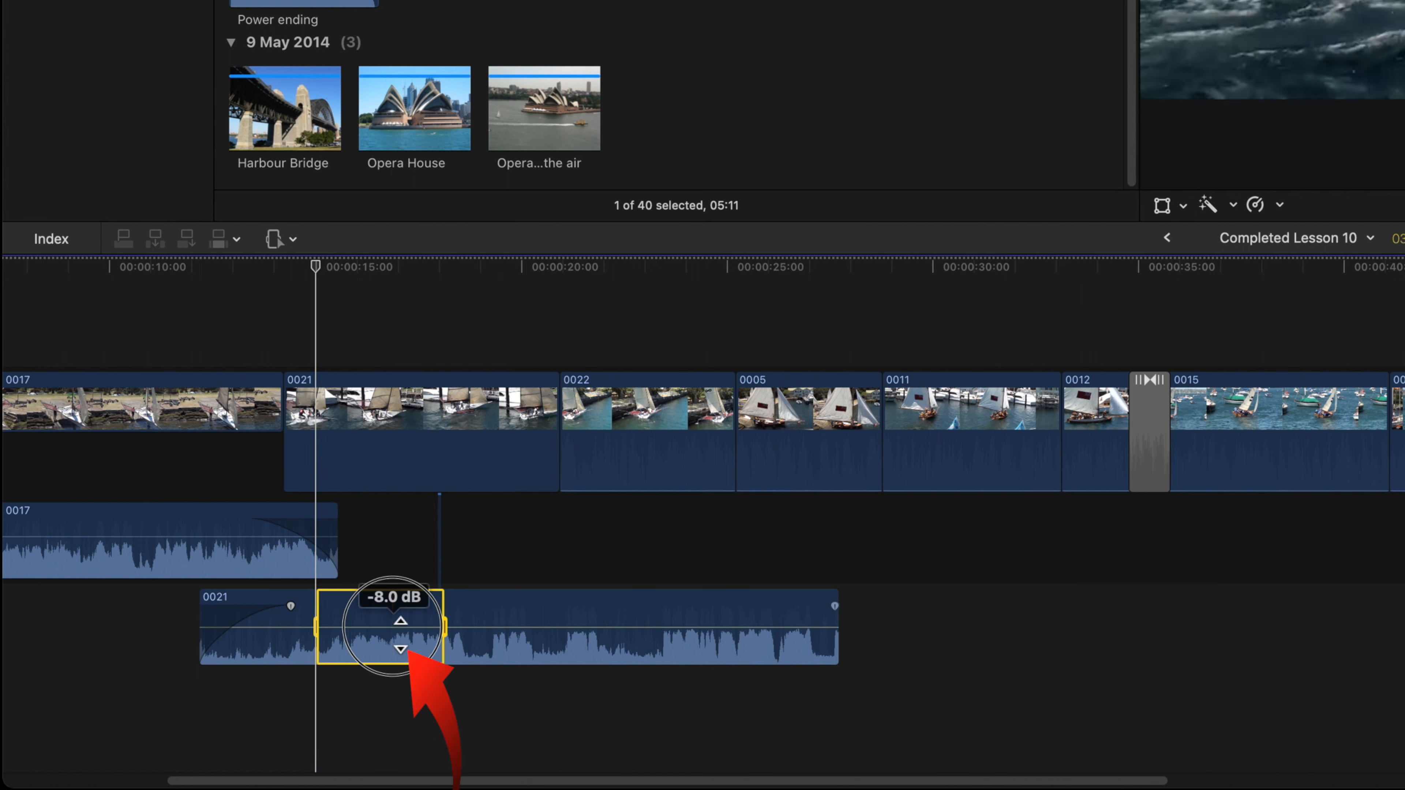
drag(400, 622, 398, 637)
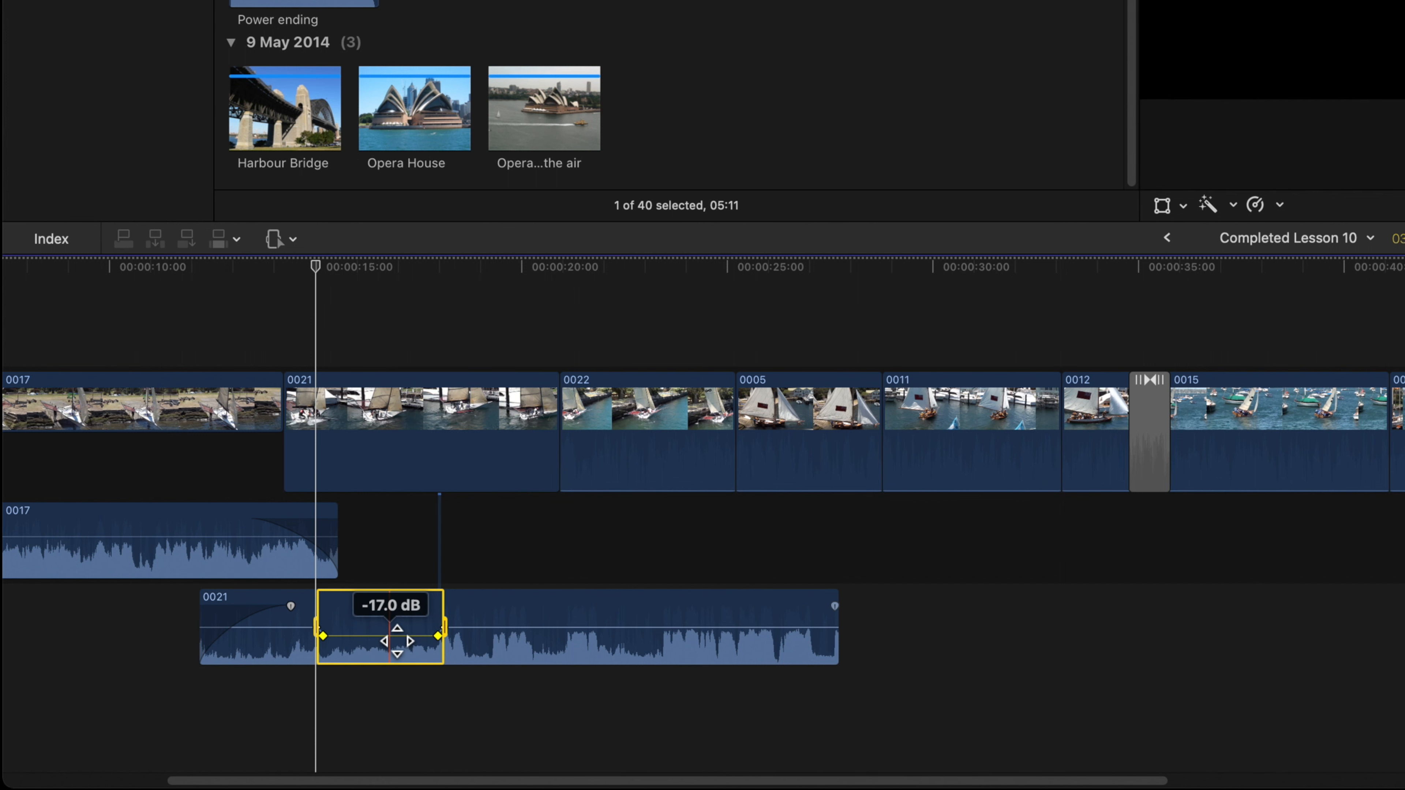
key(a)
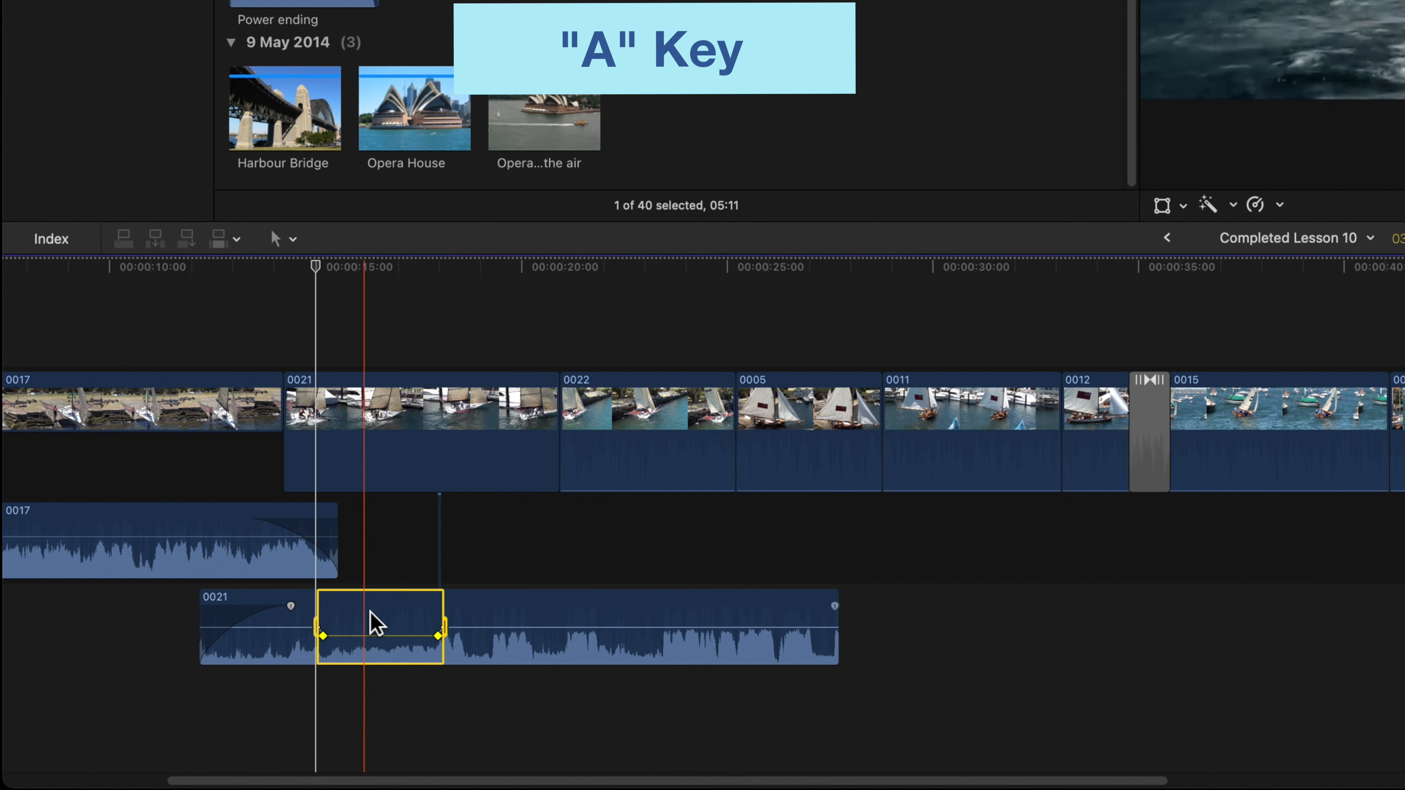
click(391, 537)
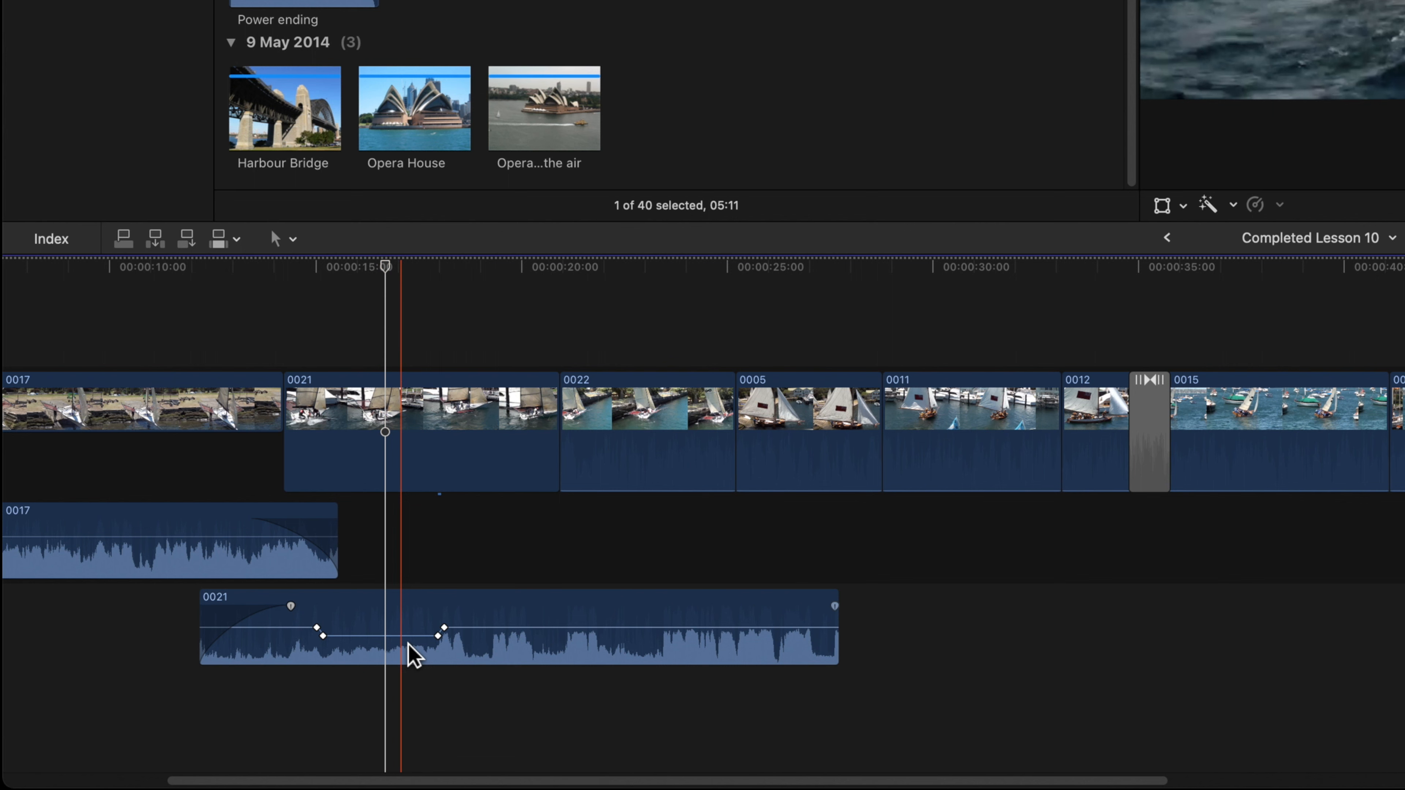
- Move the outer keyframes of the lowered 0021 range outward for gentler volume ramps and play the result
key(super+equal)
scroll(385, 631, left, 5)
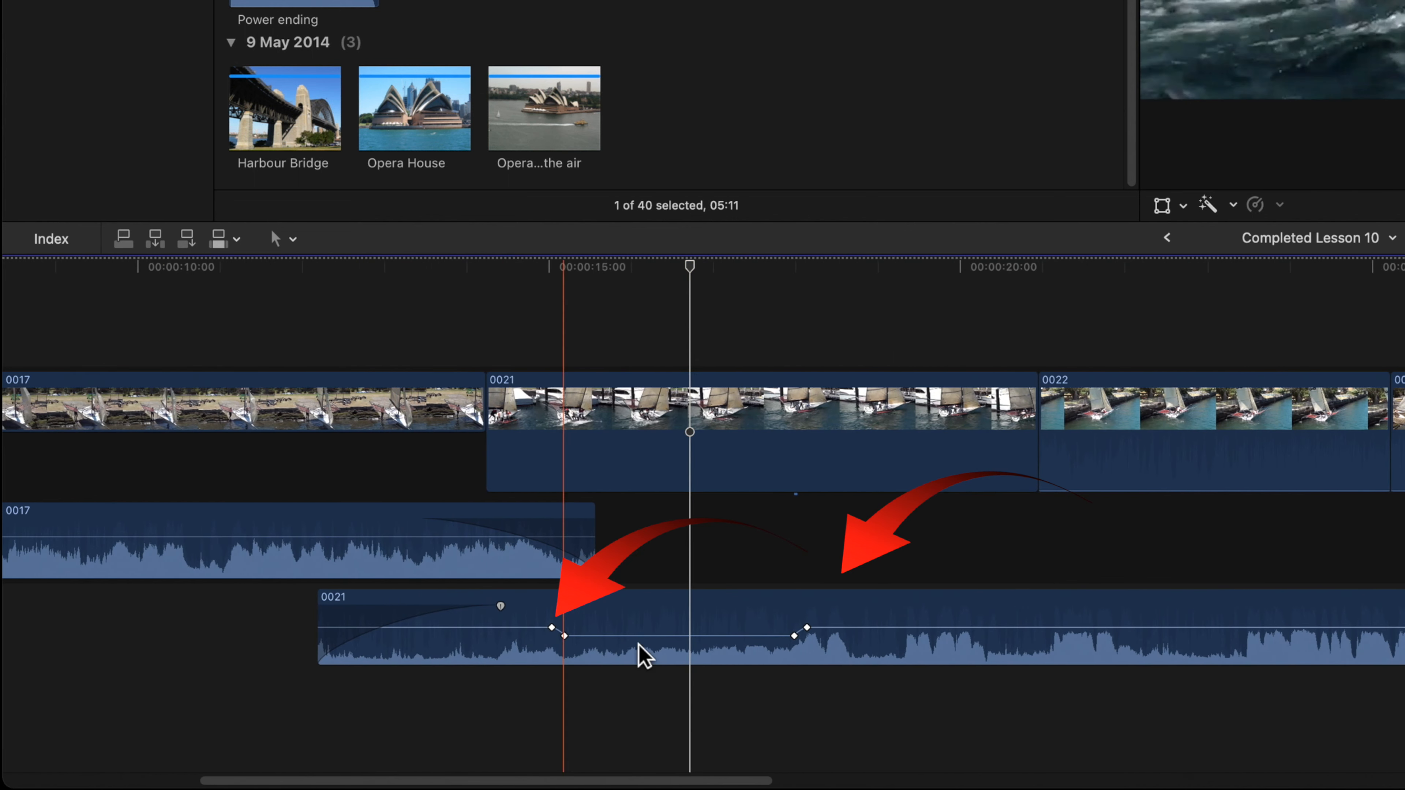
drag(808, 628, 885, 628)
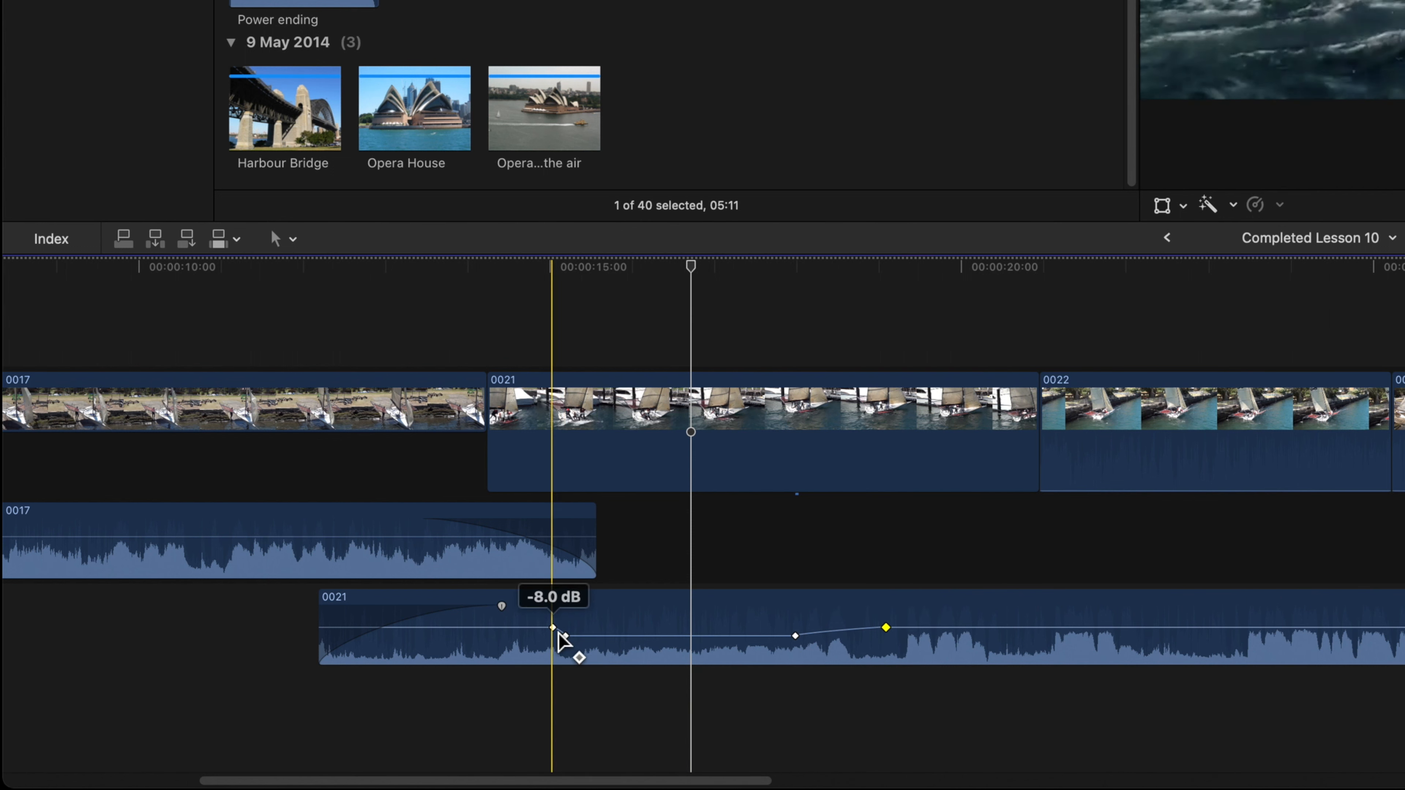
drag(553, 627, 505, 628)
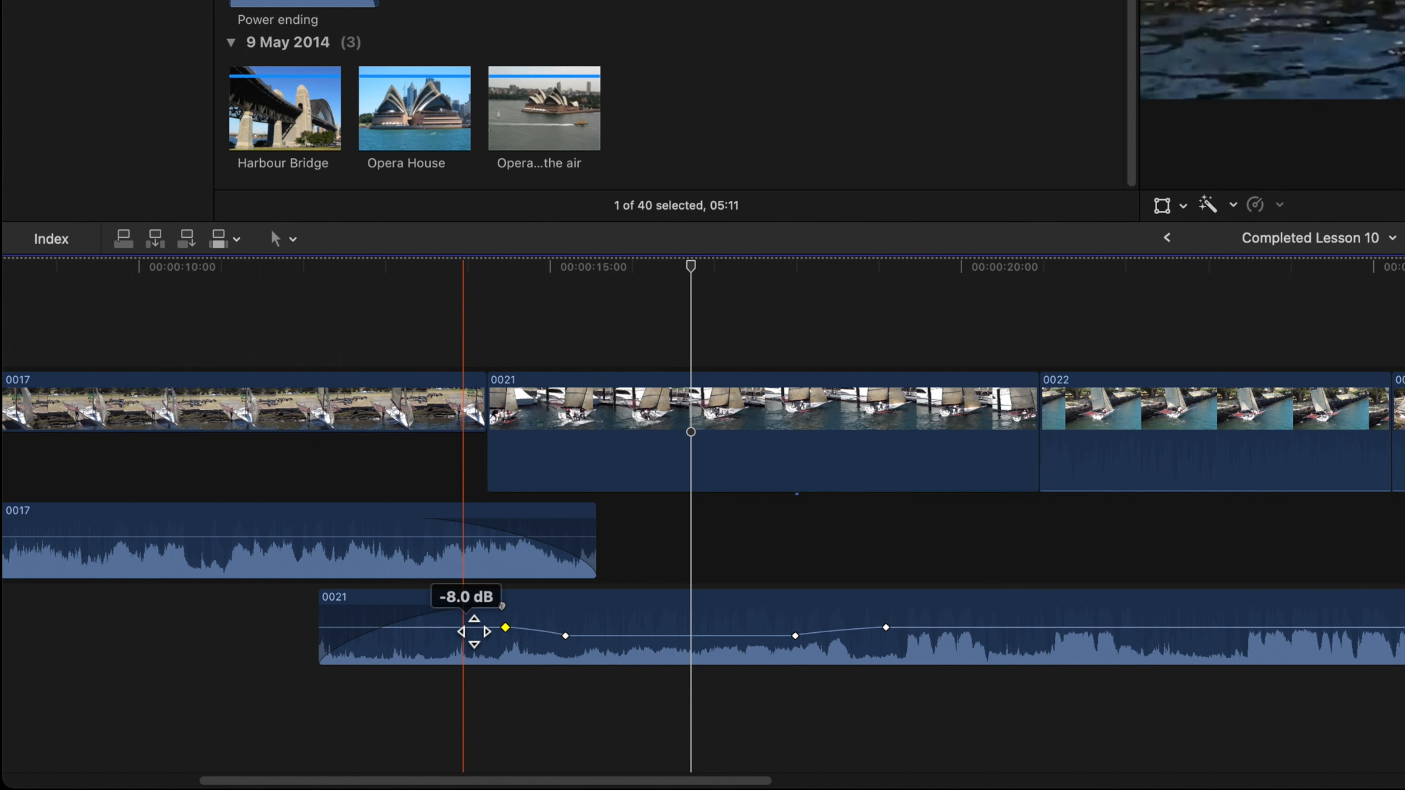
key(space)
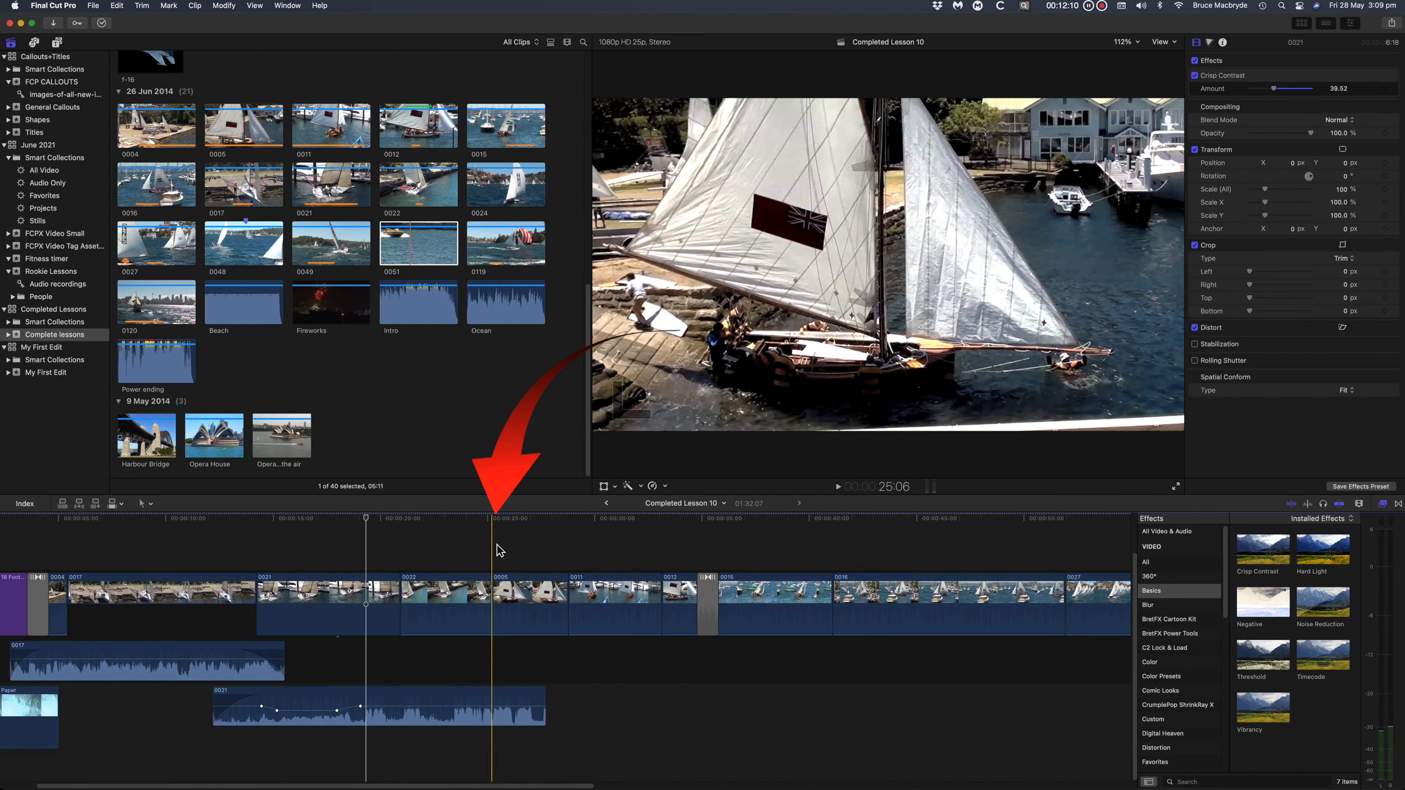
- Connect the Ocean clip from the Completed Lessons library's Audio Only collection at 25:06 and lower its volume slightly
click(497, 545)
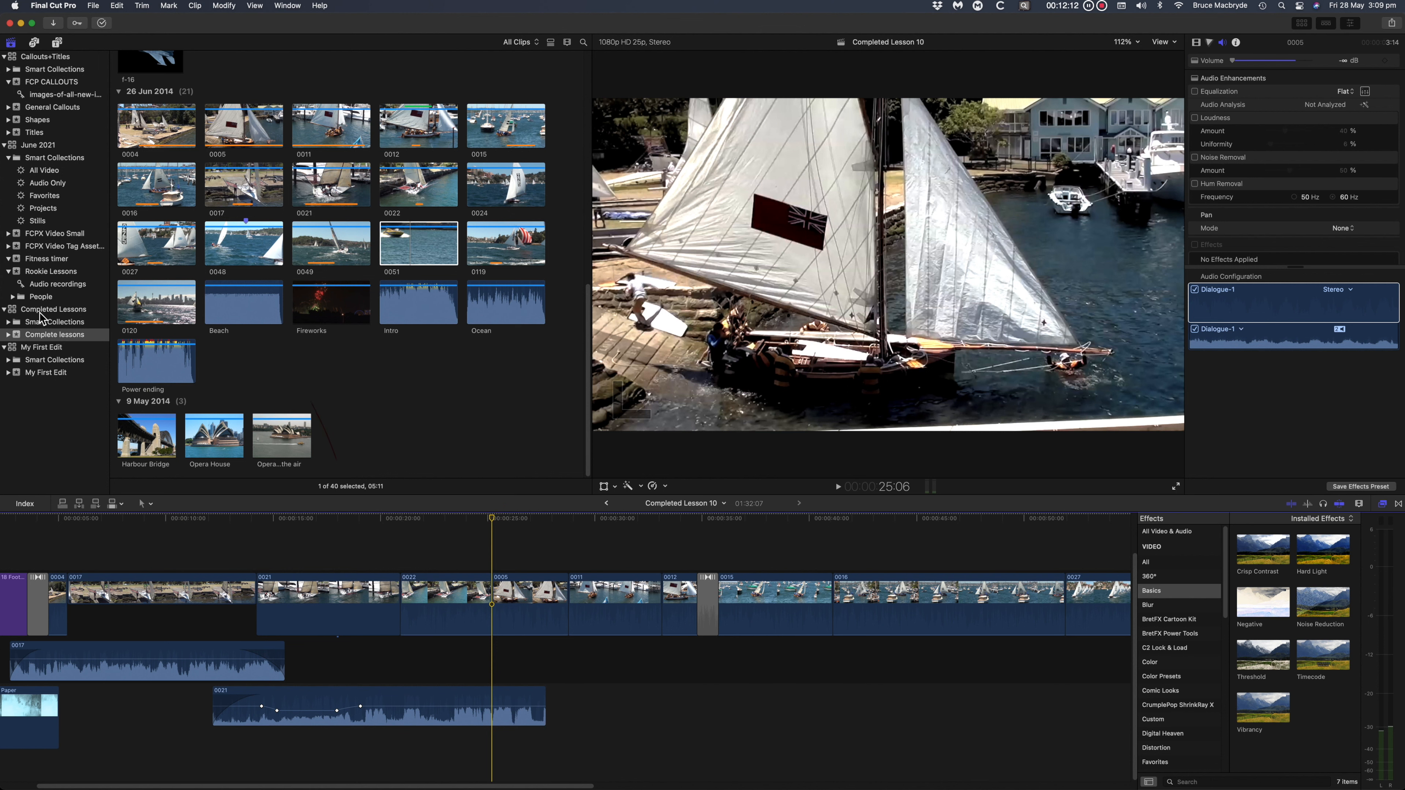
click(9, 322)
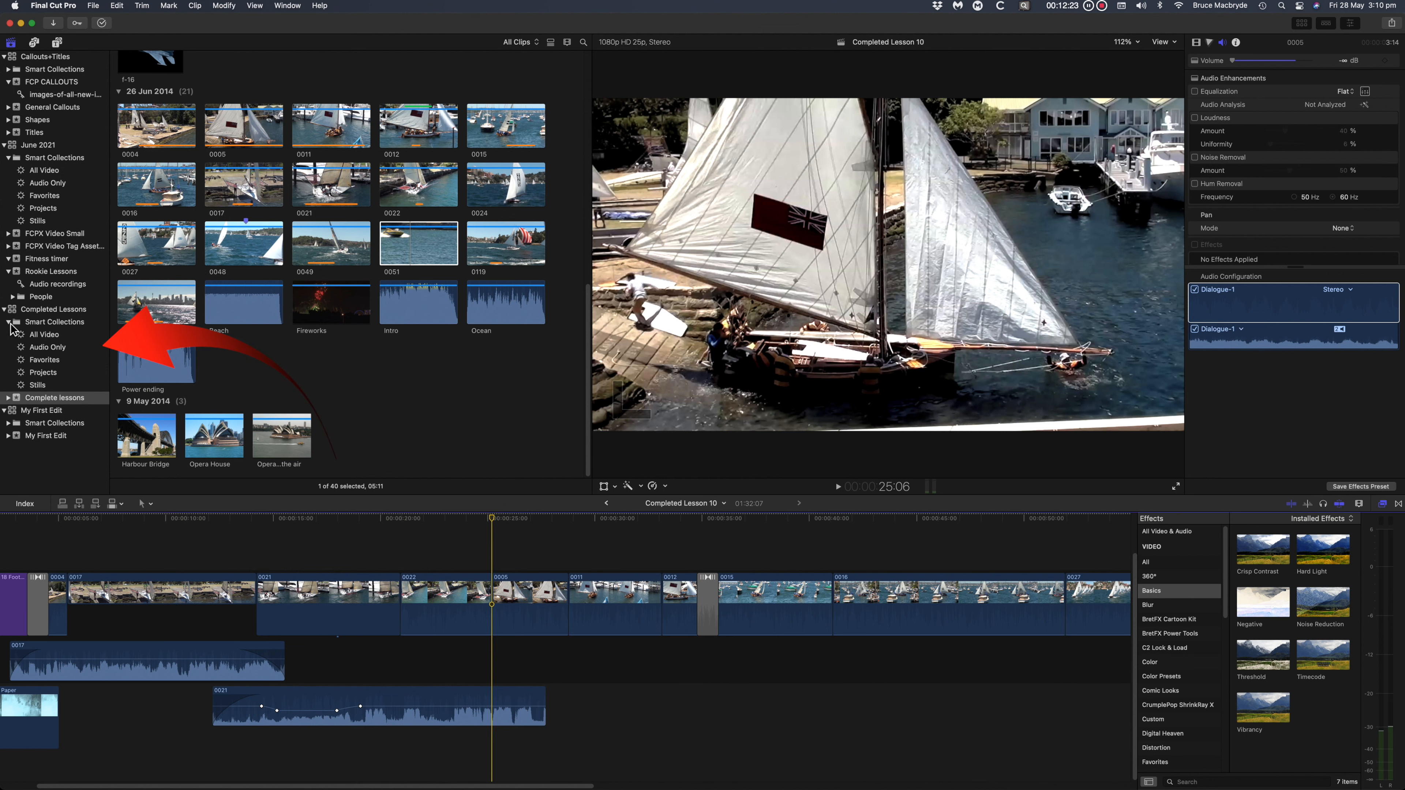
click(54, 349)
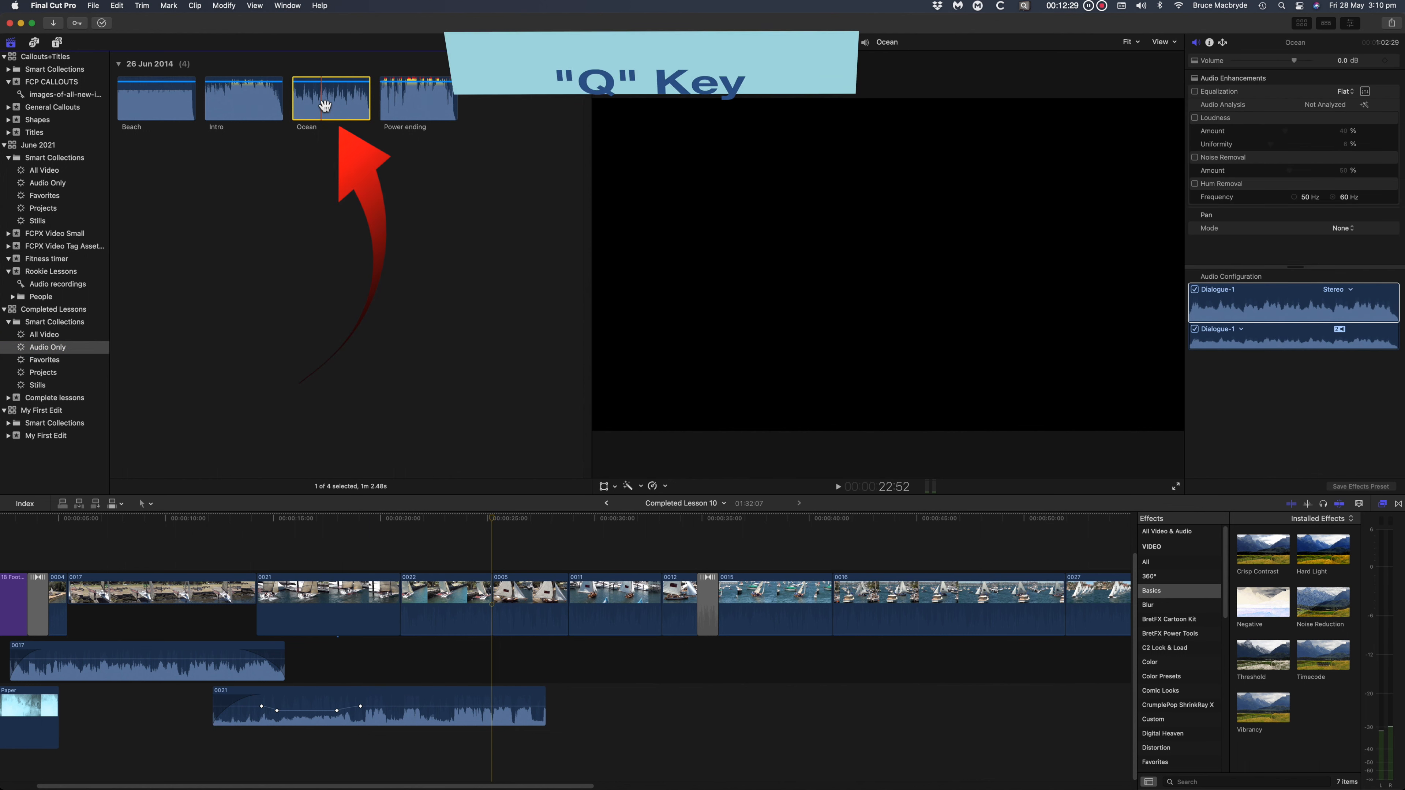
key(q)
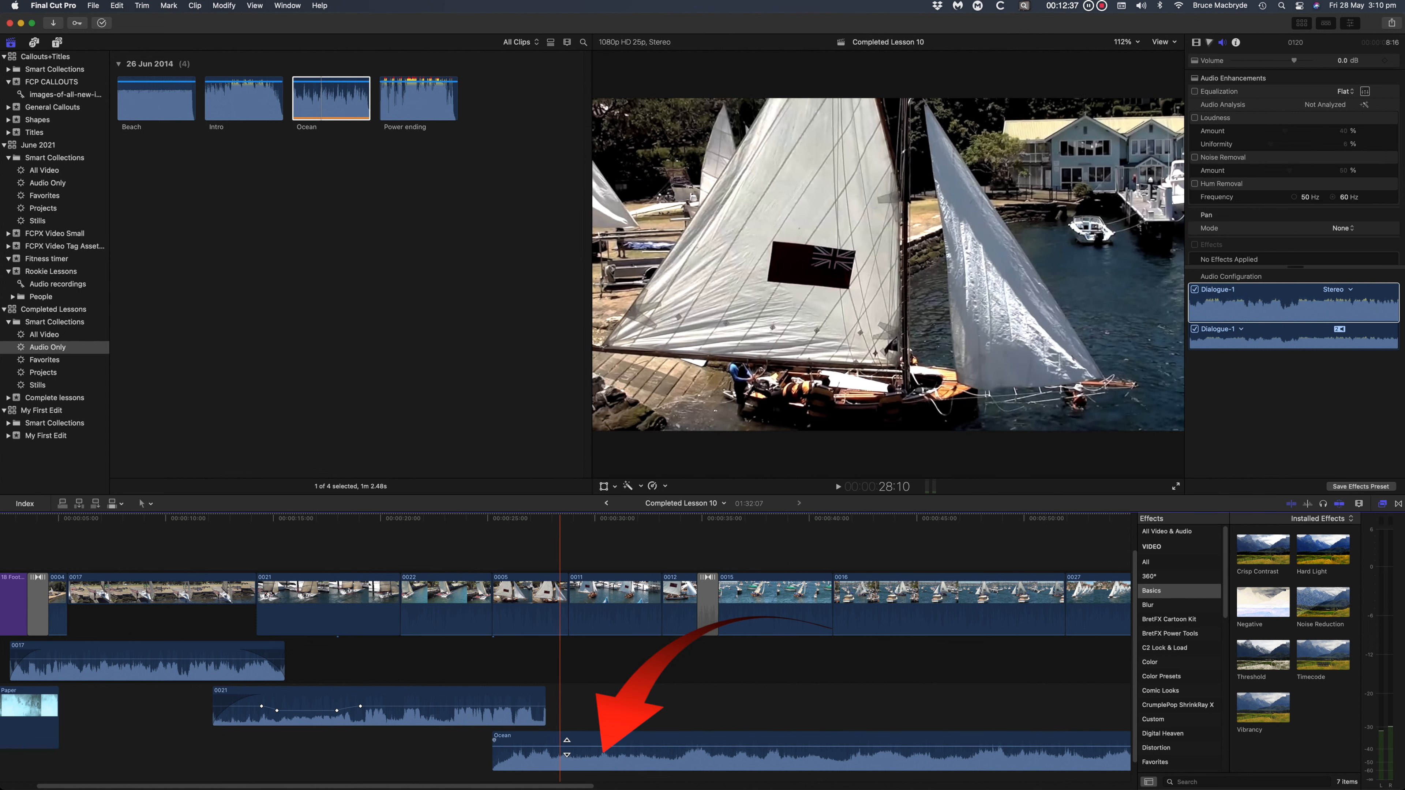
drag(565, 746, 564, 753)
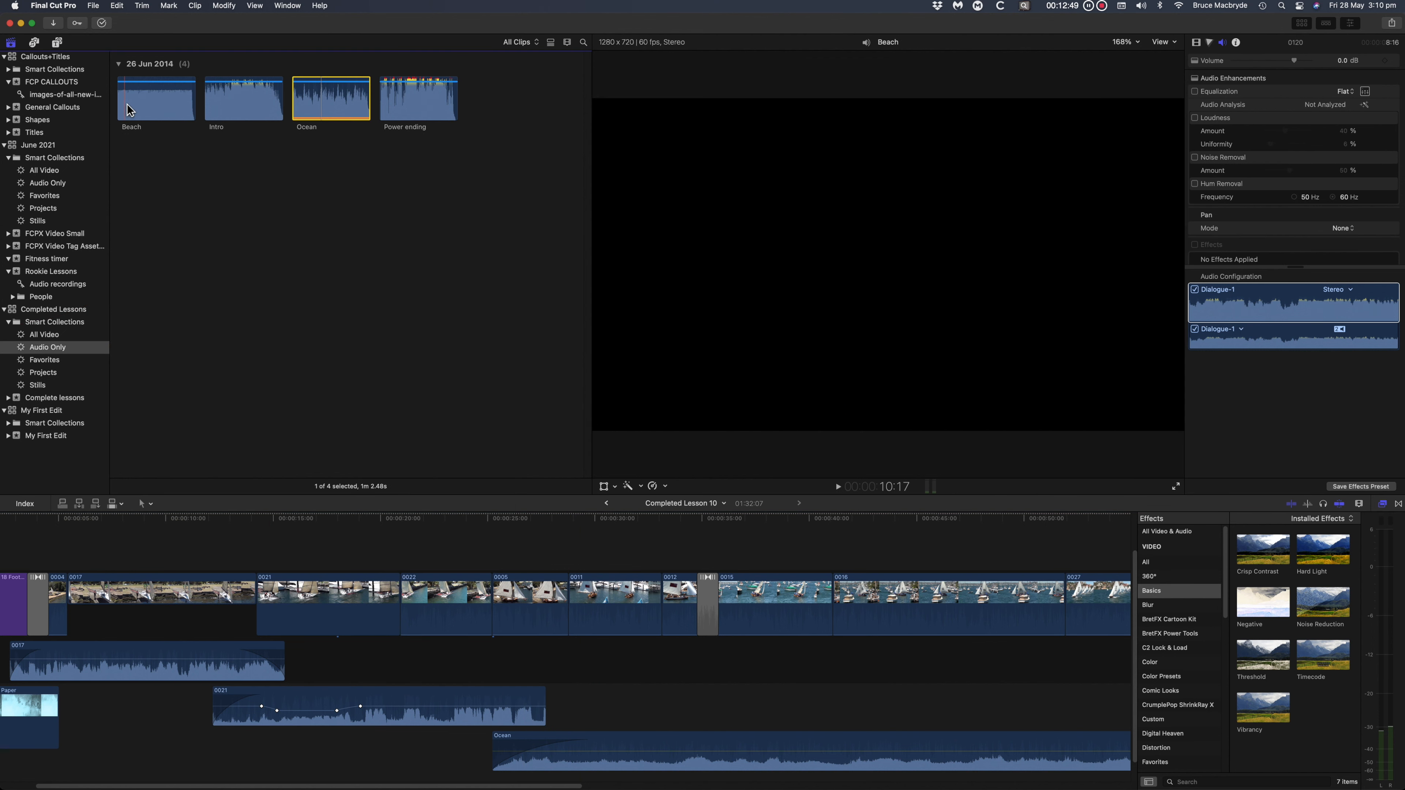
- Return to the start of the project and play its opening to check the mixed audio
key(Home)
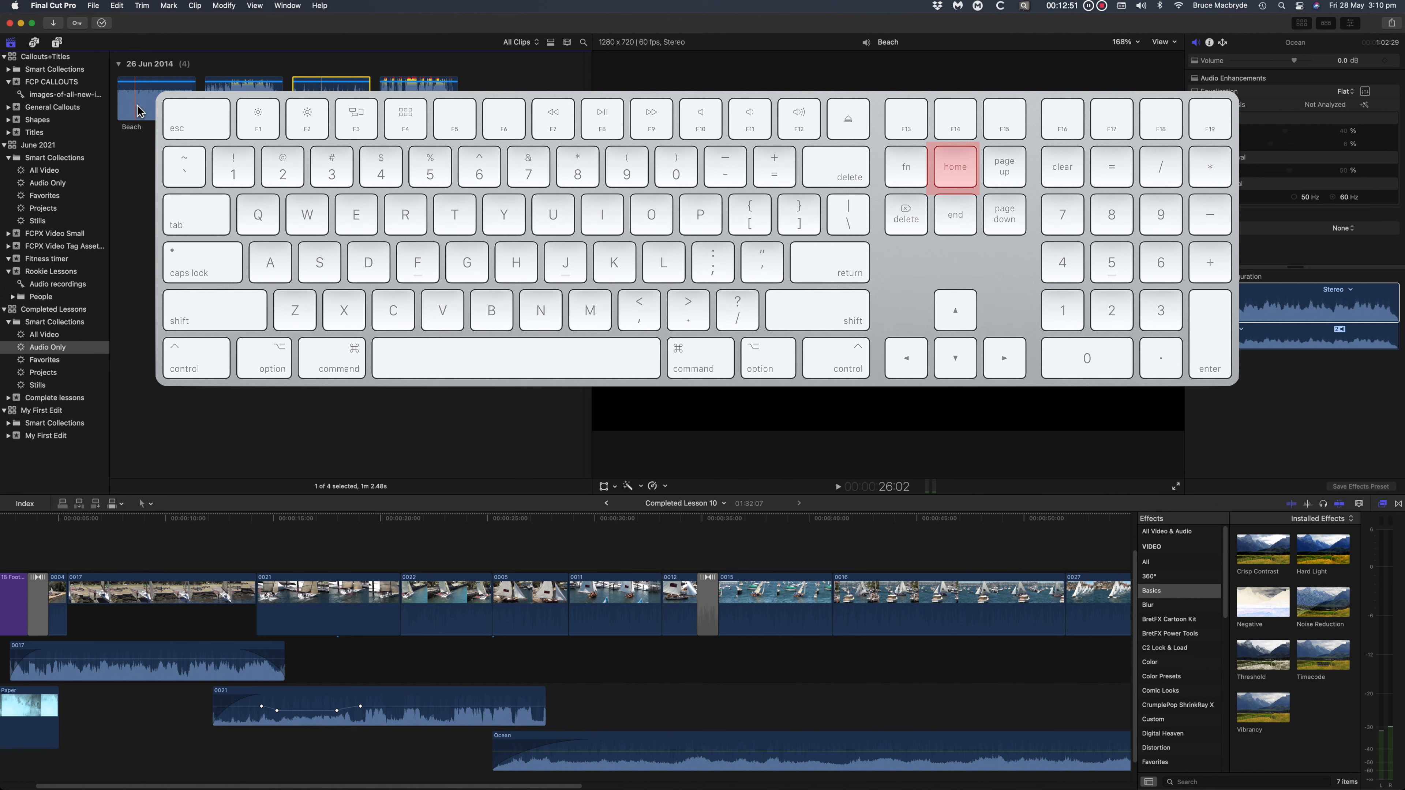
key(space)
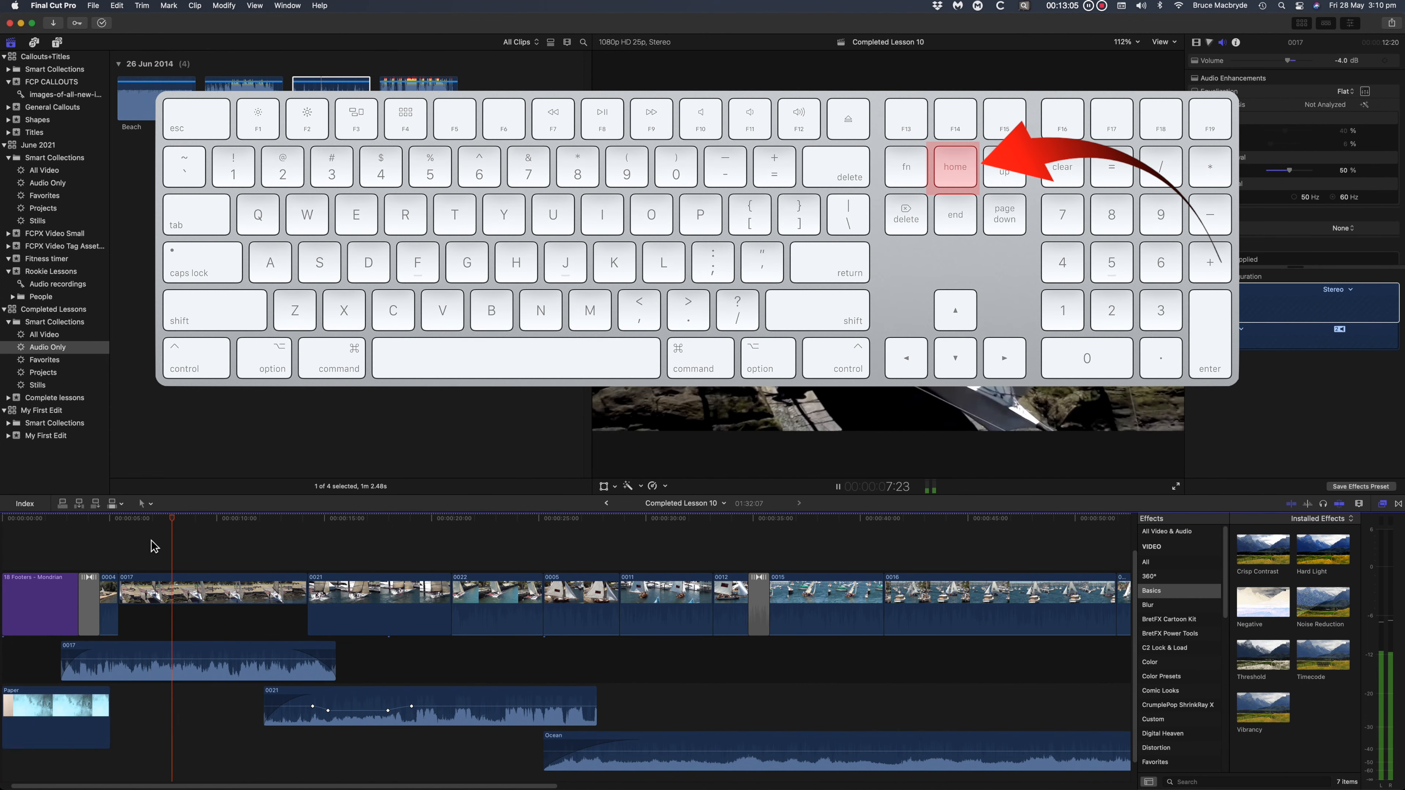
key(space)
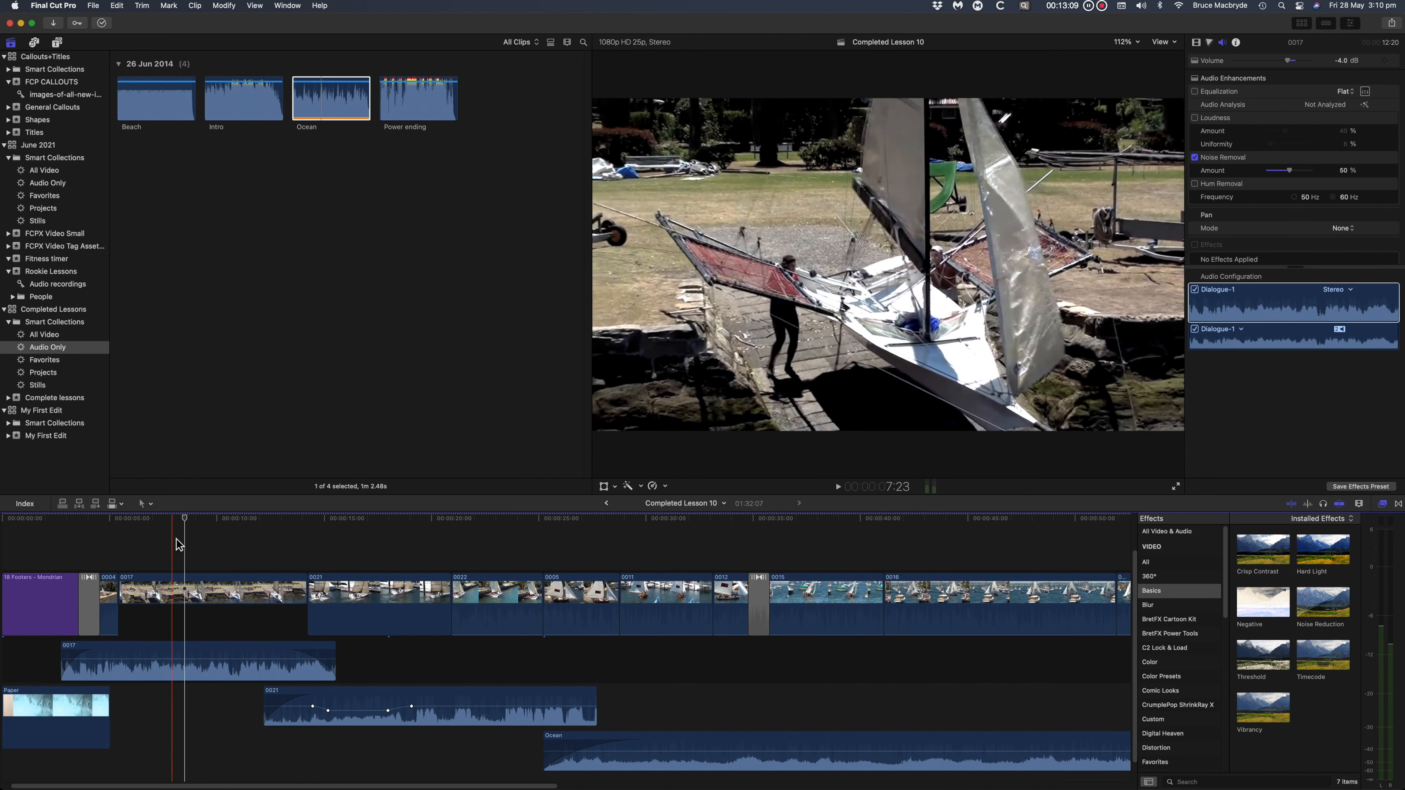
- Connect the selected opening range of the Beach audio clip at the start of the project and give it a short fade-in
key(Home)
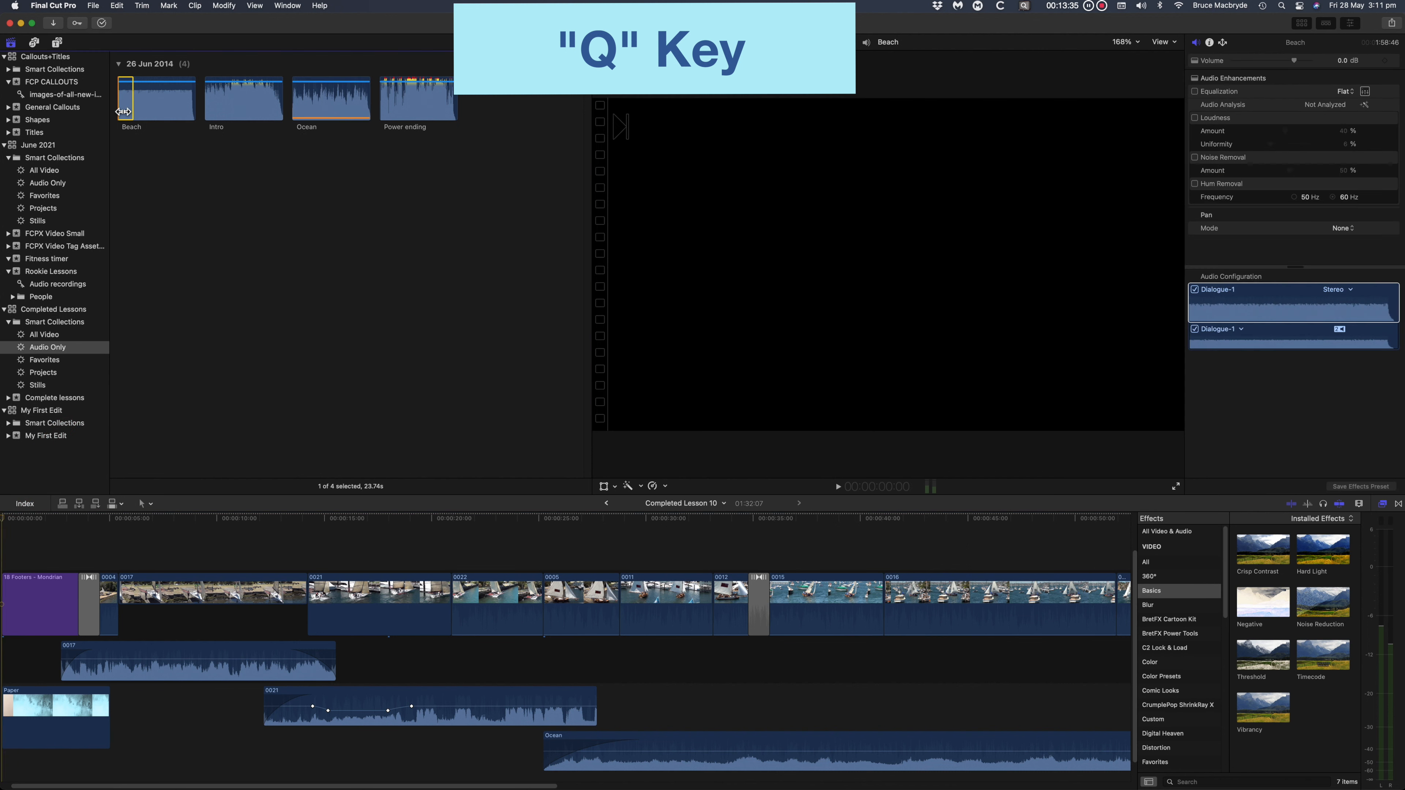
key(q)
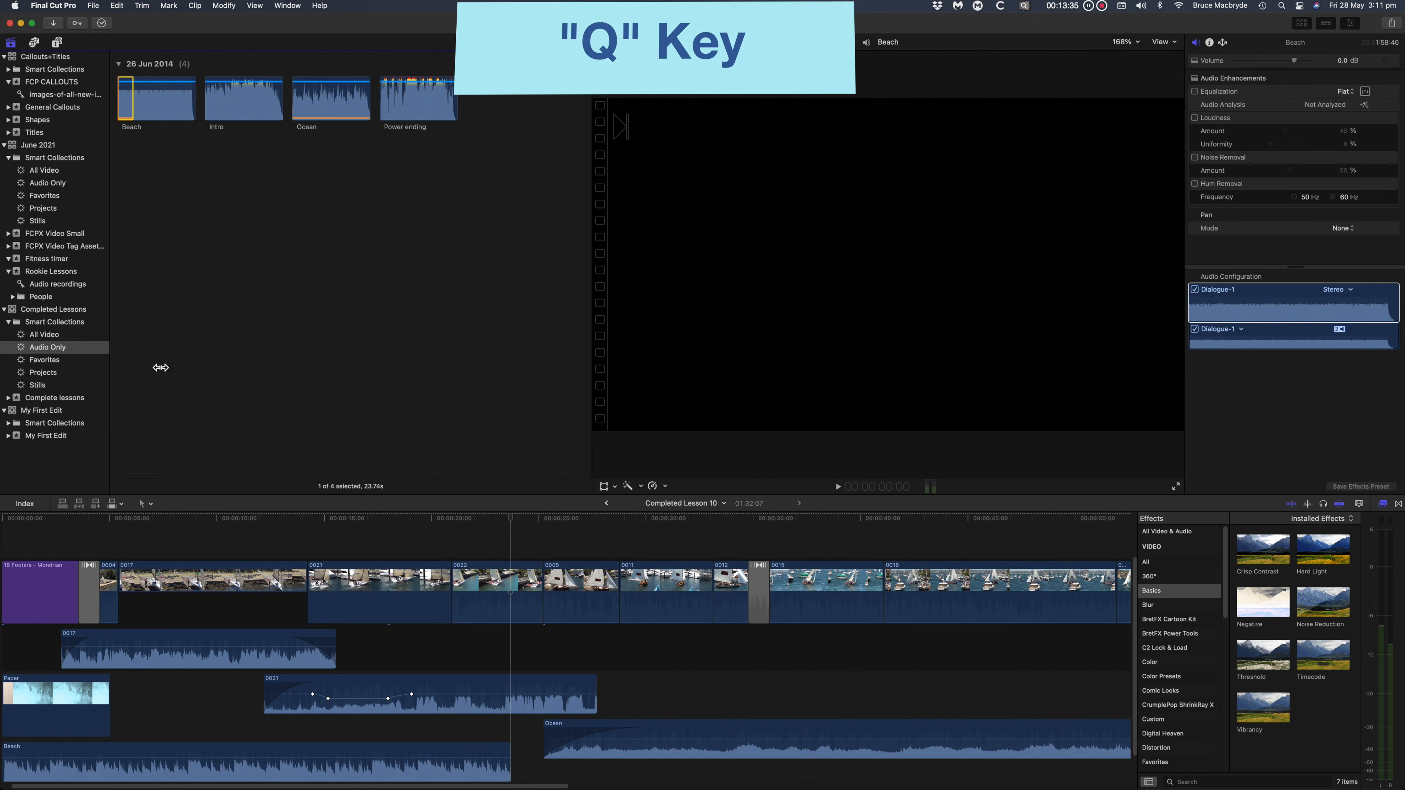
scroll(244, 636, left, 1)
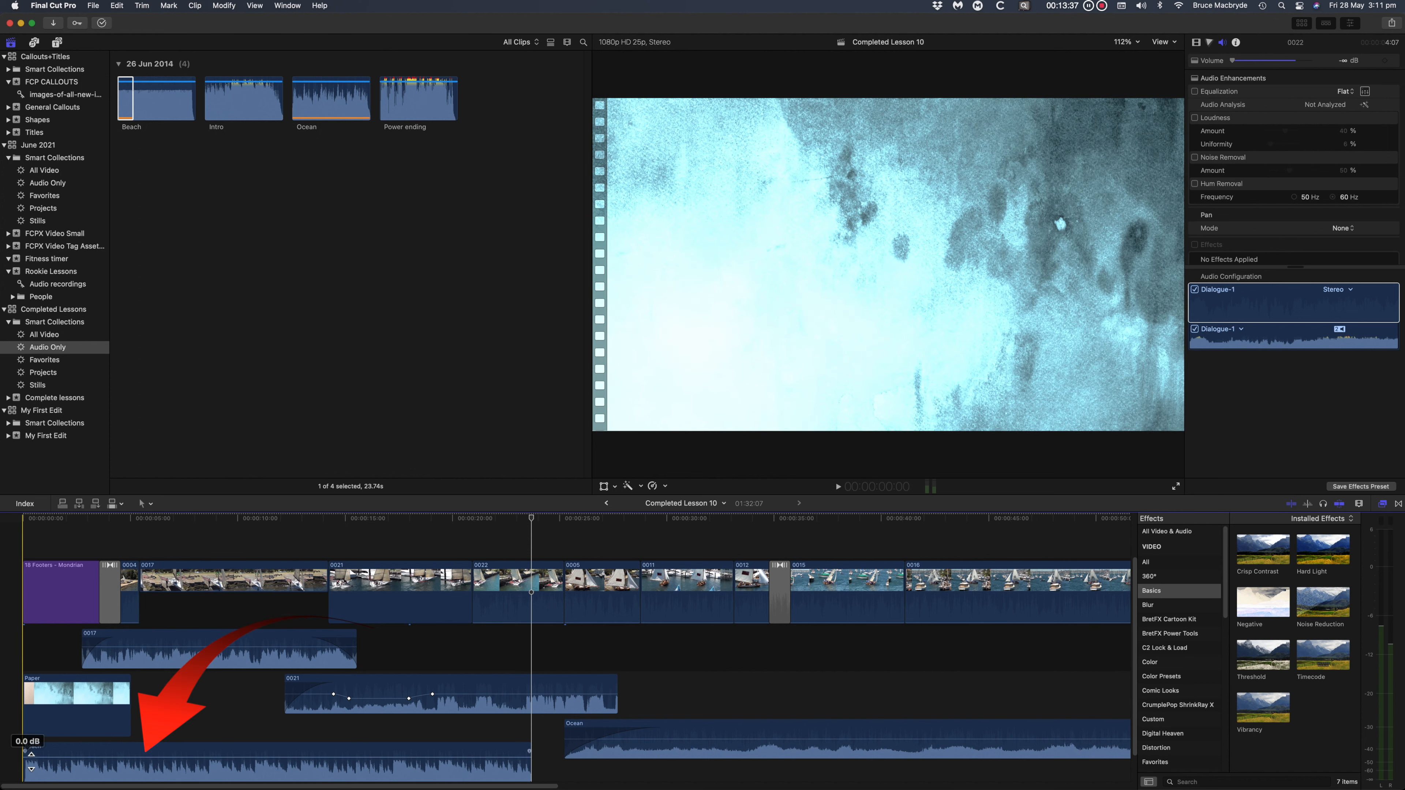
drag(26, 754, 81, 753)
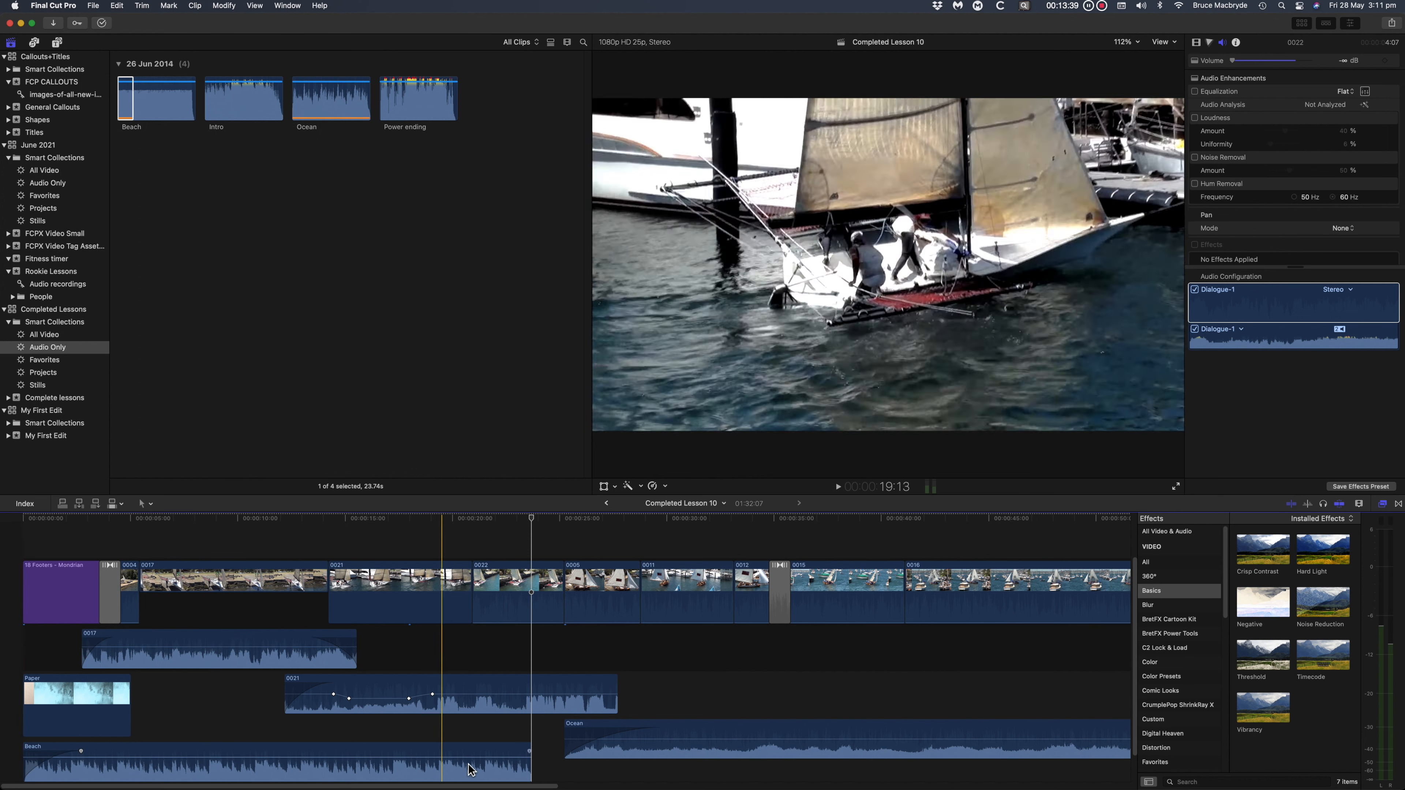
- Trim the Beach clip's end back to about 19:12, lower its volume to -7 dB, and give it a long fade-out
drag(533, 777, 442, 757)
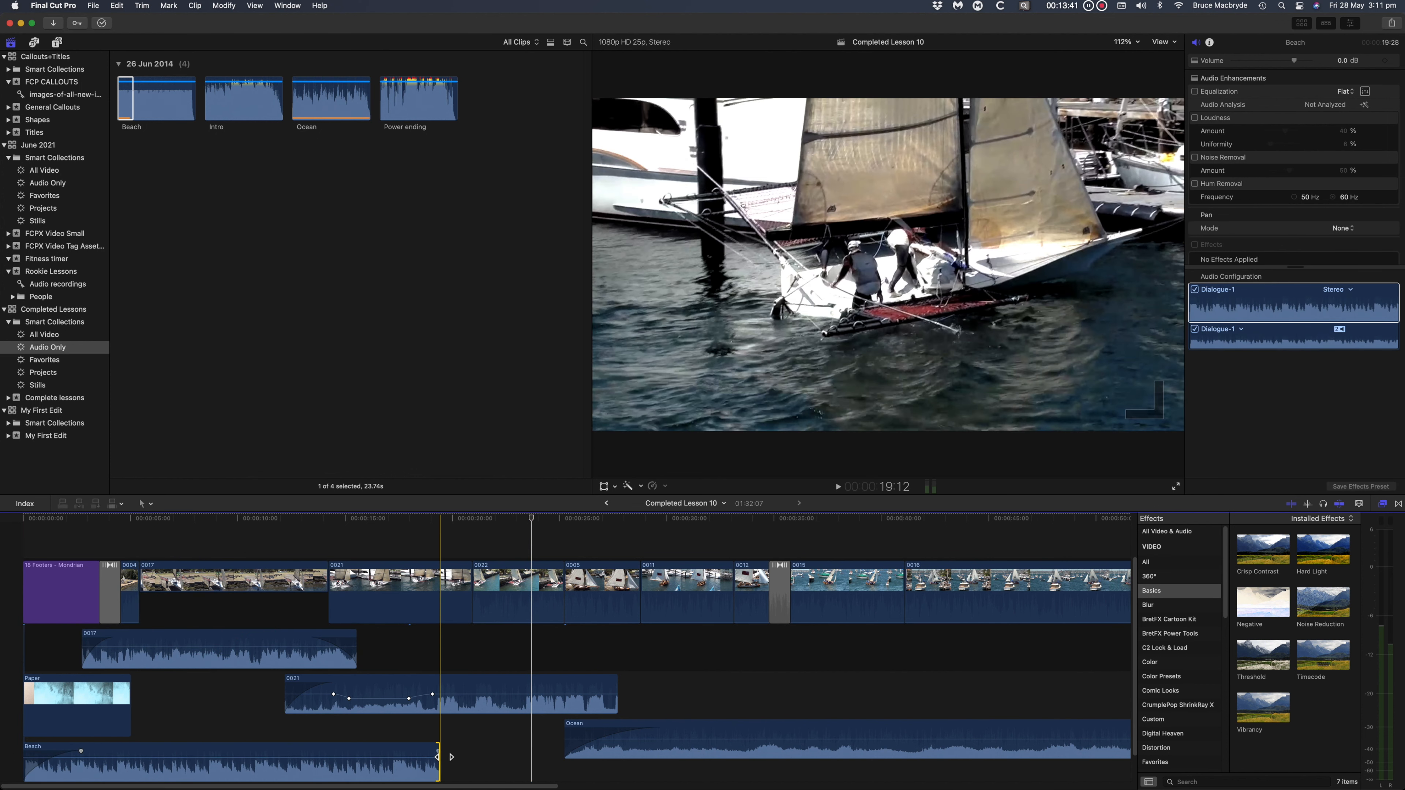
drag(297, 753, 226, 765)
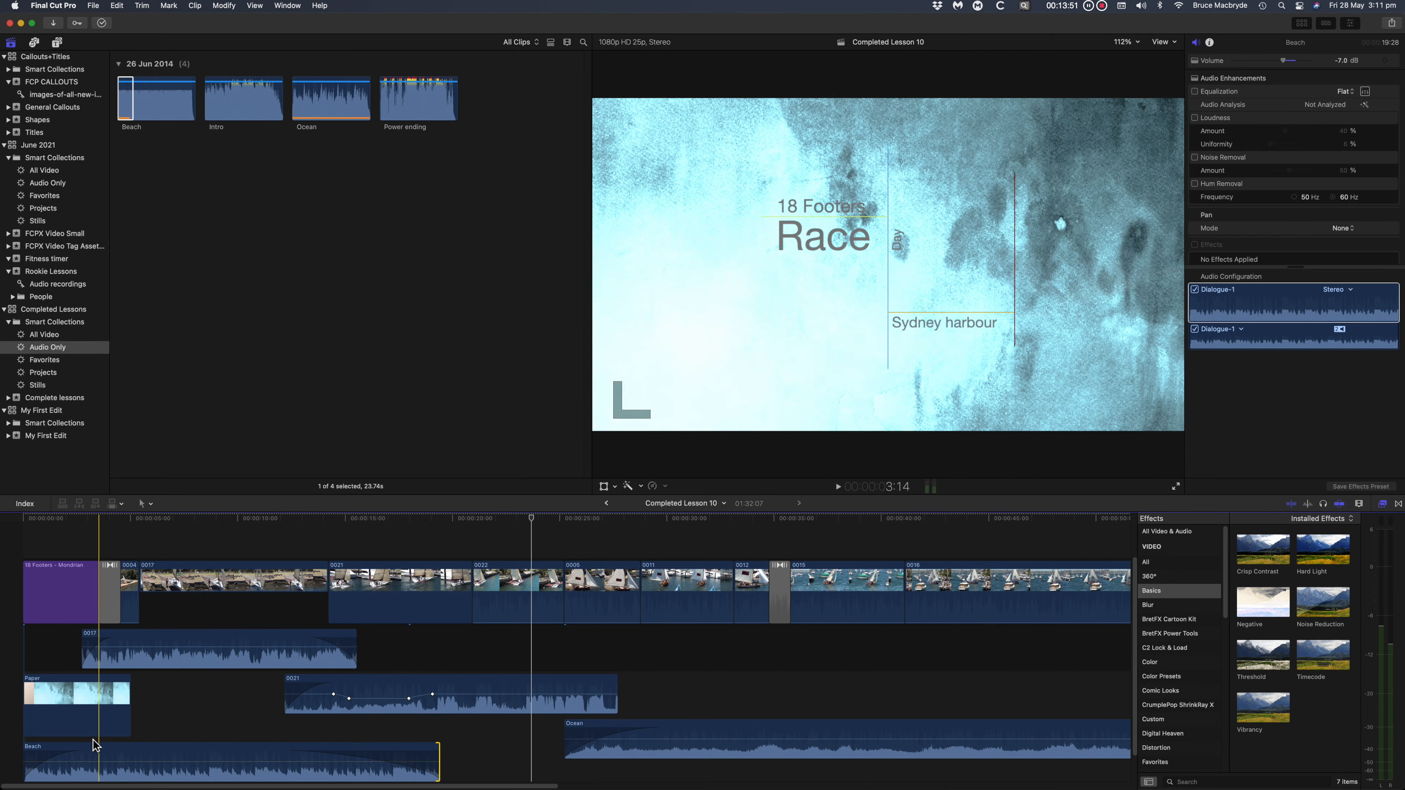
- Play the project's opening to check how the Beach audio blends with the title and first clips
key(space)
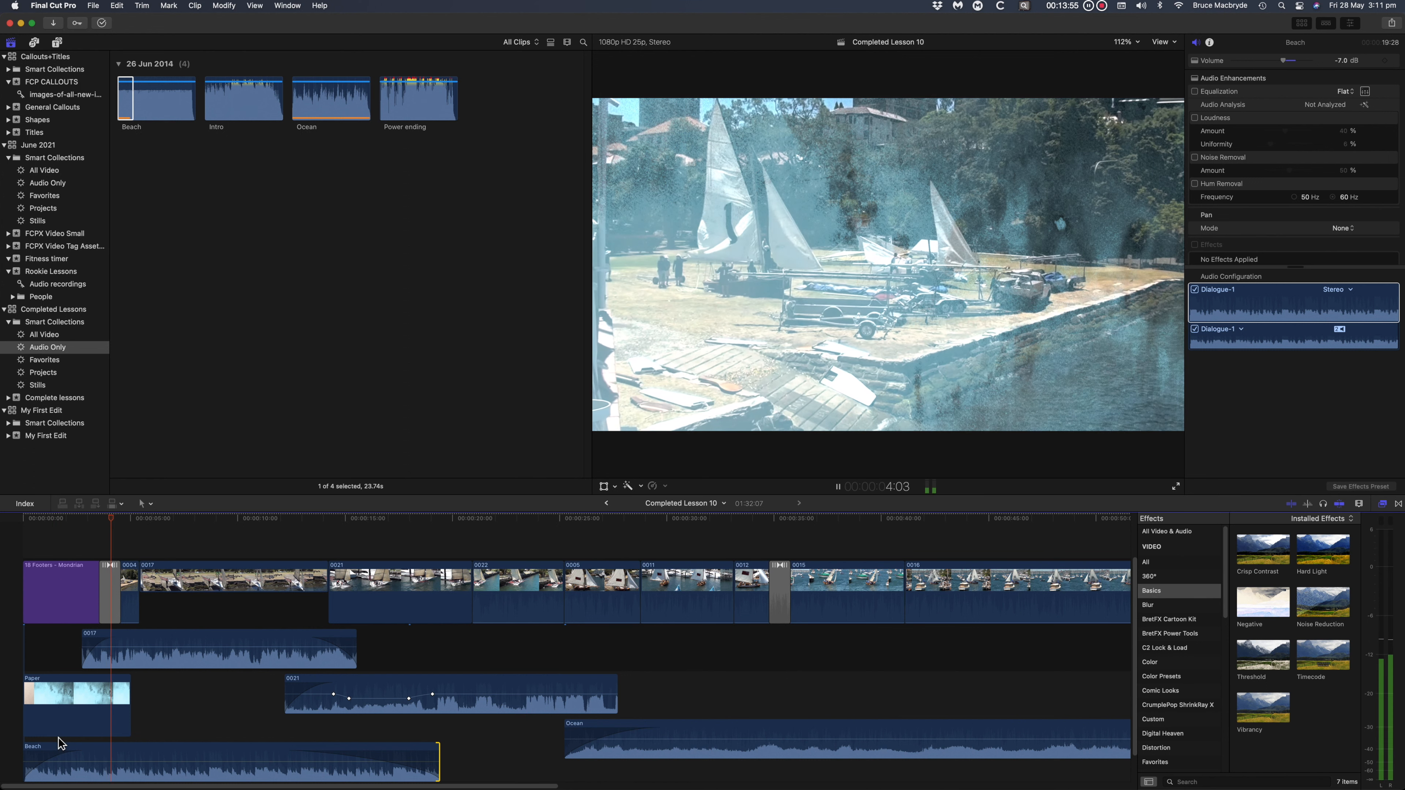
key(space)
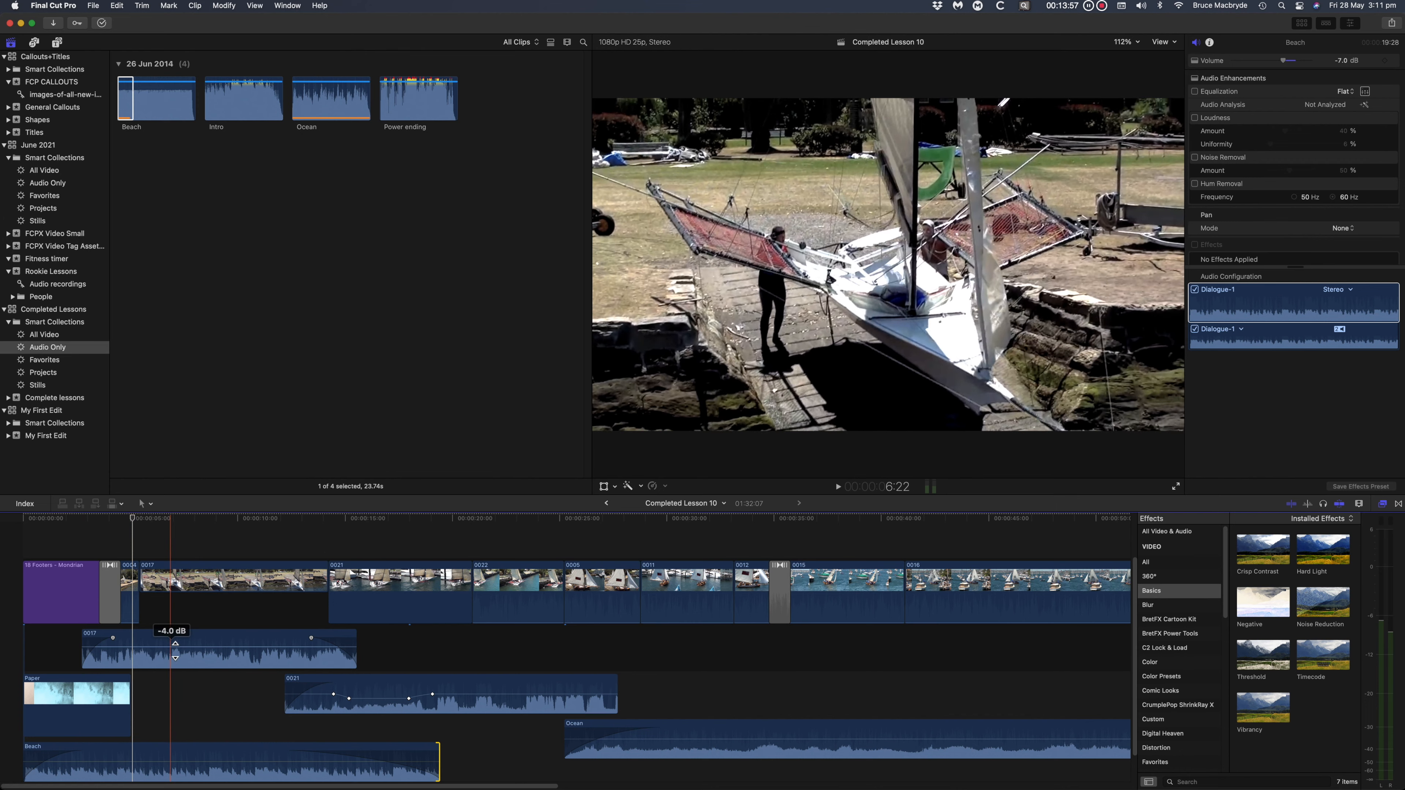